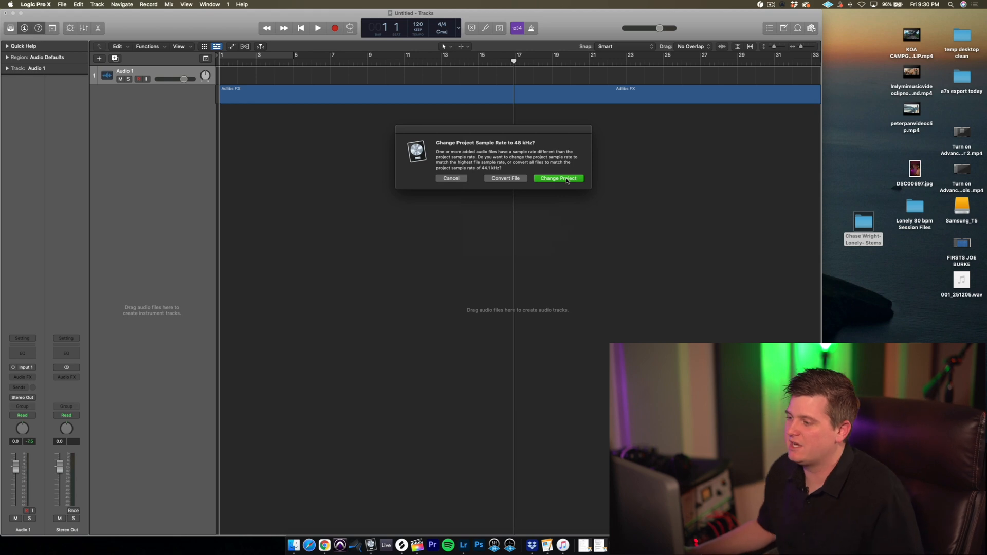
Change the project sample rate to 48 kHz to match the imported audio stems.
left_click(566, 179)
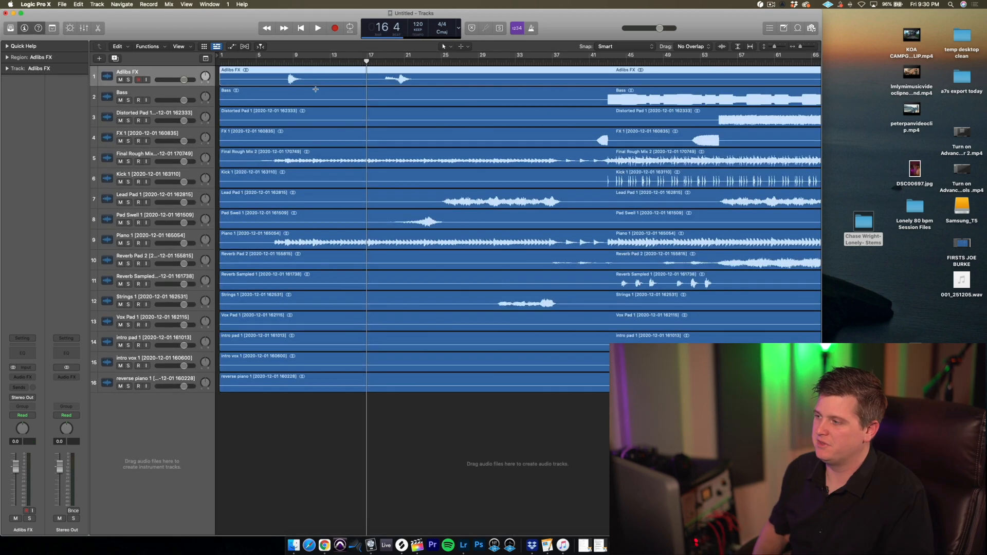
scroll(316, 92, "up", 5)
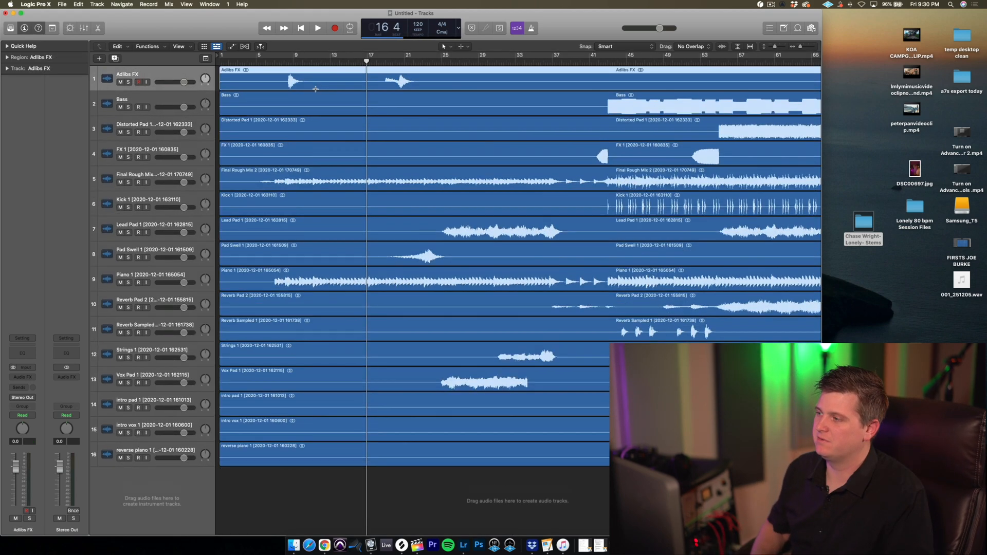
scroll(316, 92, "right", 8)
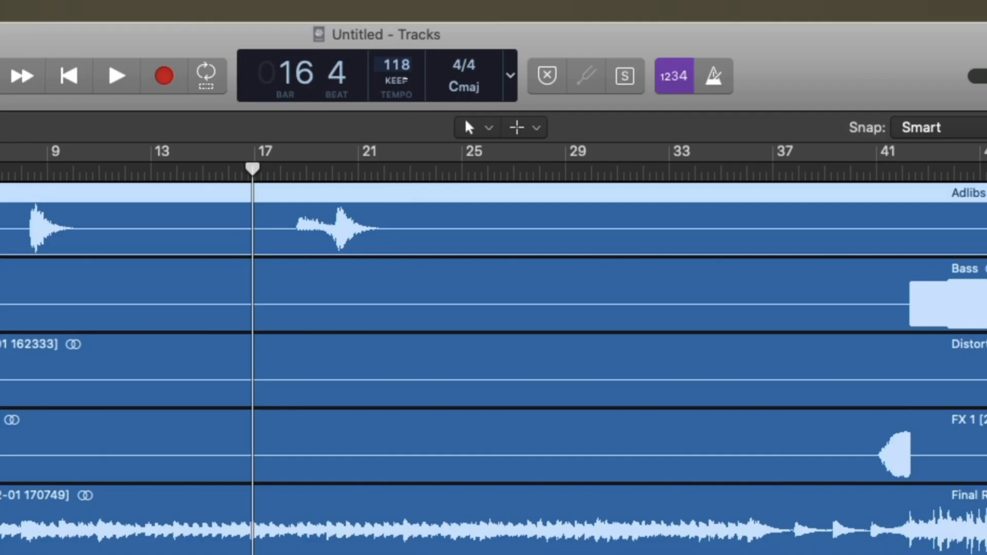
Set the project tempo to 80 BPM and audition the imported stems from the start of the song.
left_click_drag(403, 118, 412, 170)
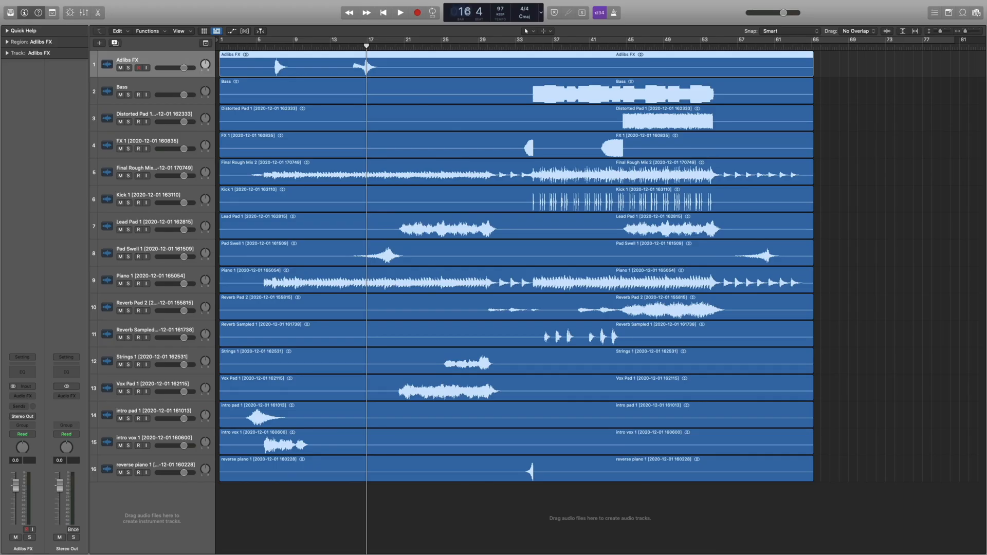
left_click_drag(502, 9, 501, 26)
key("Return")
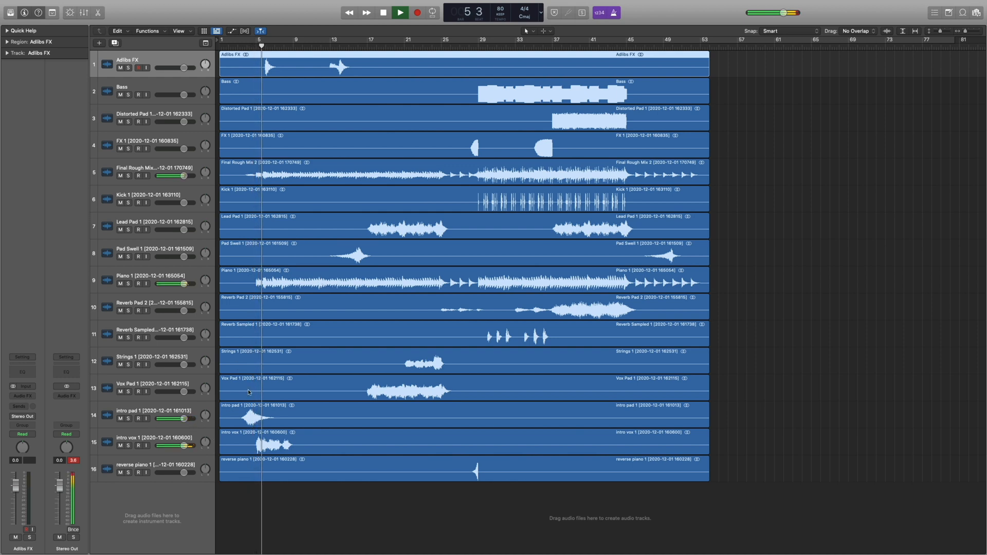
key("space")
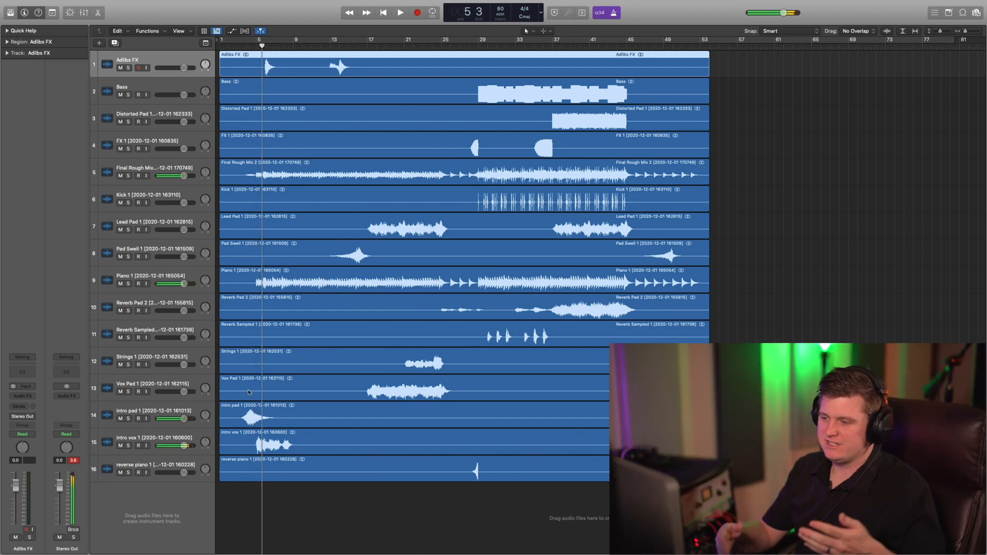
Lower the volume of all 16 stem tracks together to about -5.6 dB.
left_click(158, 460)
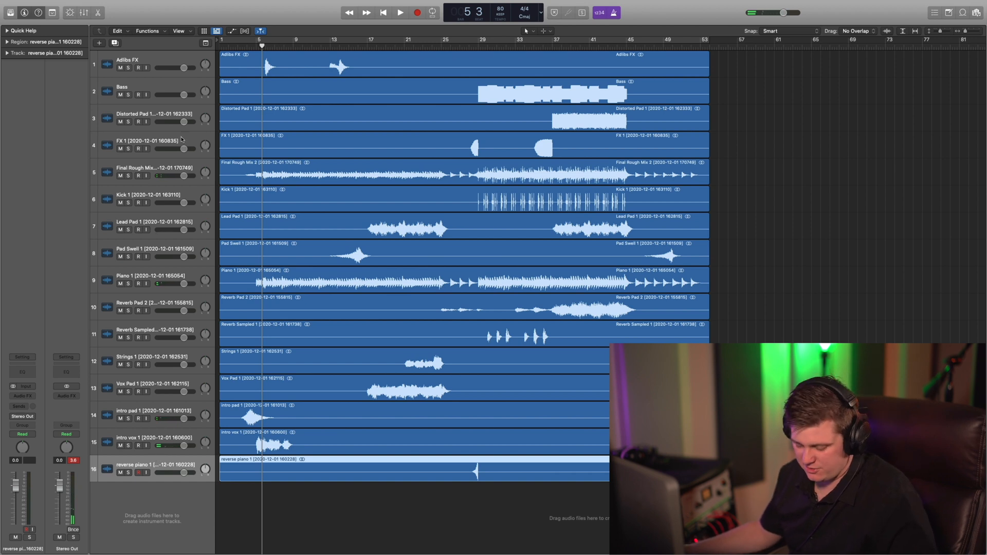
key("super+a")
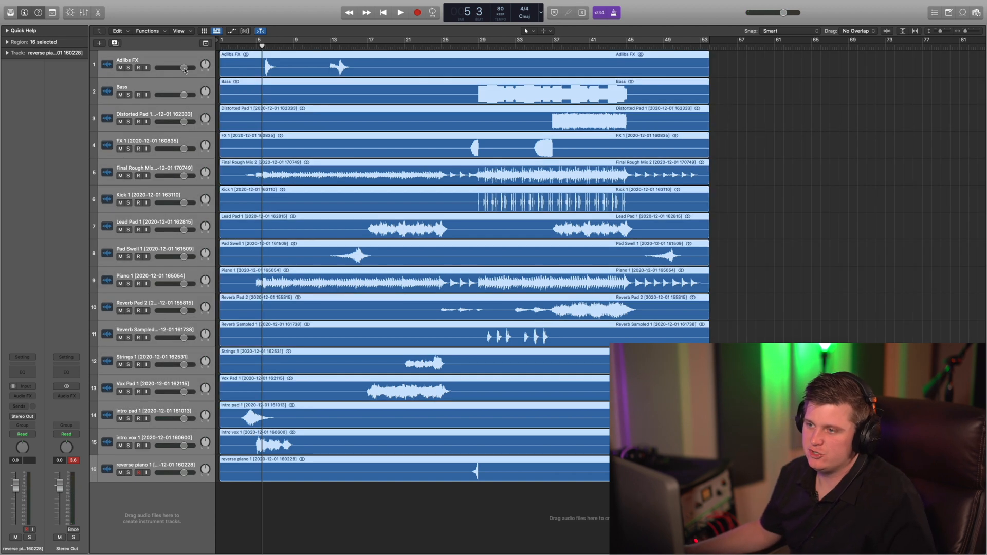
left_click_drag(185, 69, 184, 69)
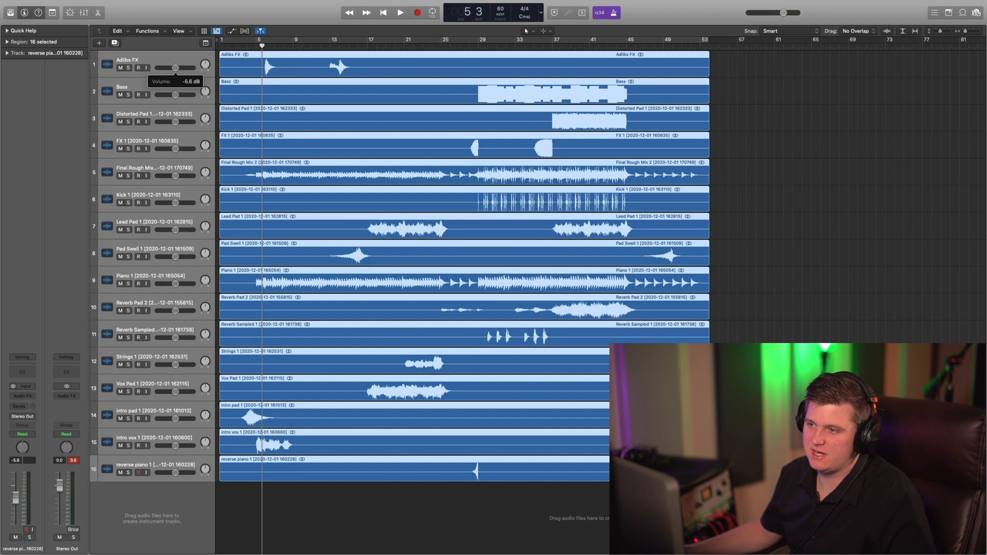
left_click_drag(174, 69, 173, 69)
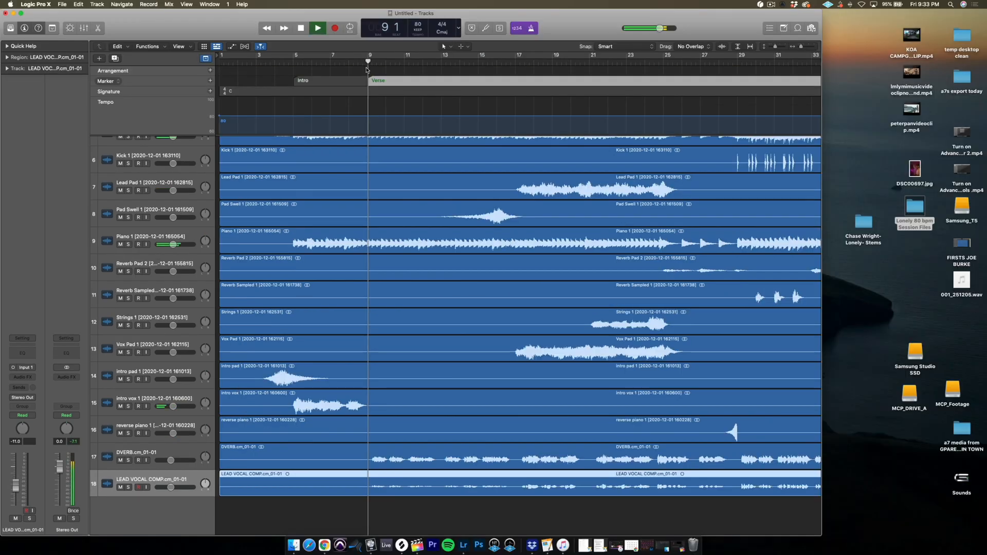
Balance the vocals during playback by lowering the DVERB track's volume and setting the LEAD VOCAL COMP track to 0.0 dB.
left_click_drag(170, 460, 184, 487)
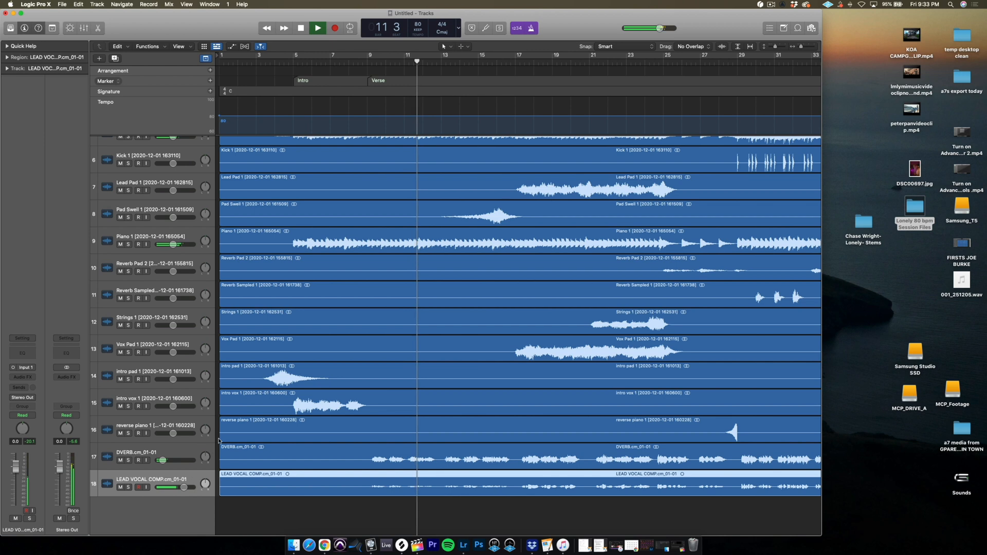
key("super+Down")
key("super+Down")
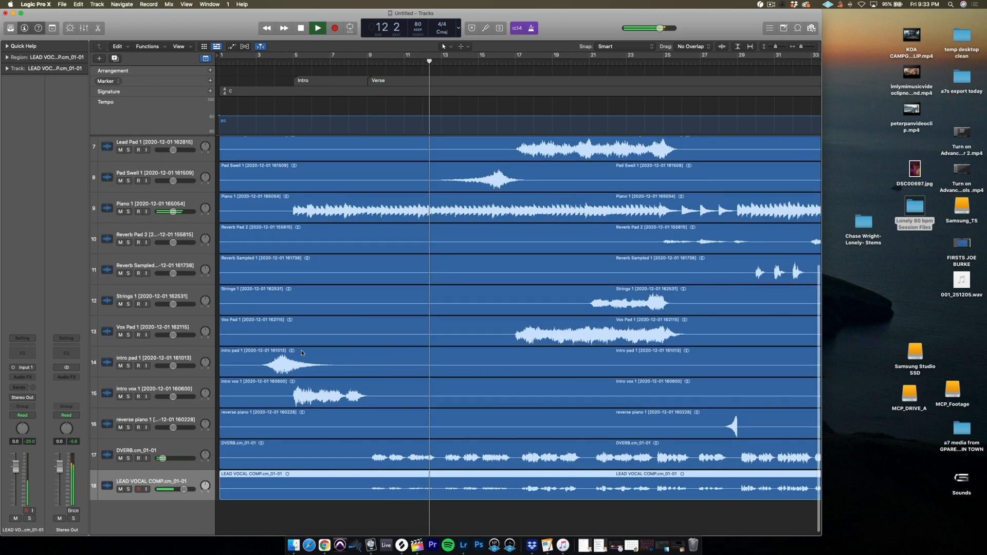
key("space")
Insert a mono Compressor on the LEAD VOCAL COMP track.
left_click(25, 378)
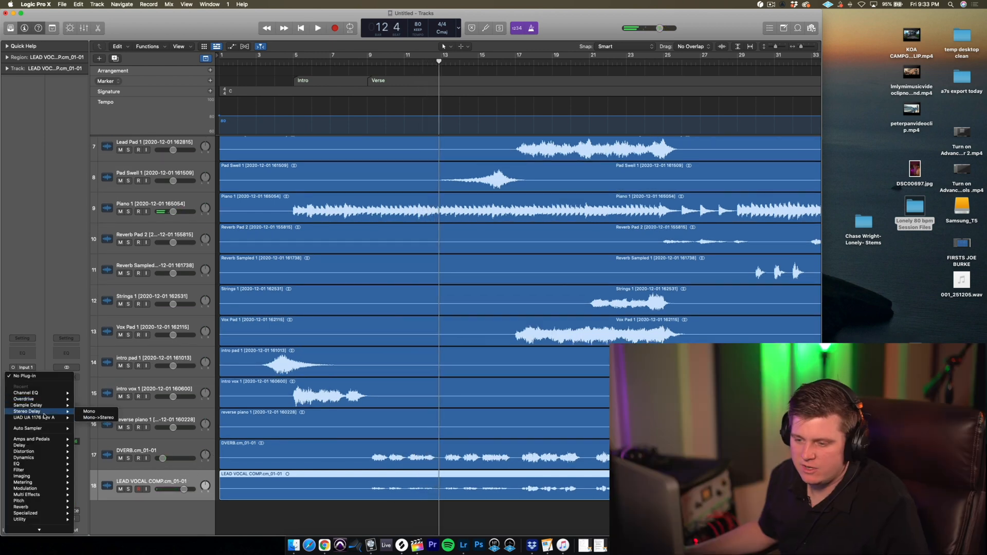
left_click(29, 381)
left_click(29, 381)
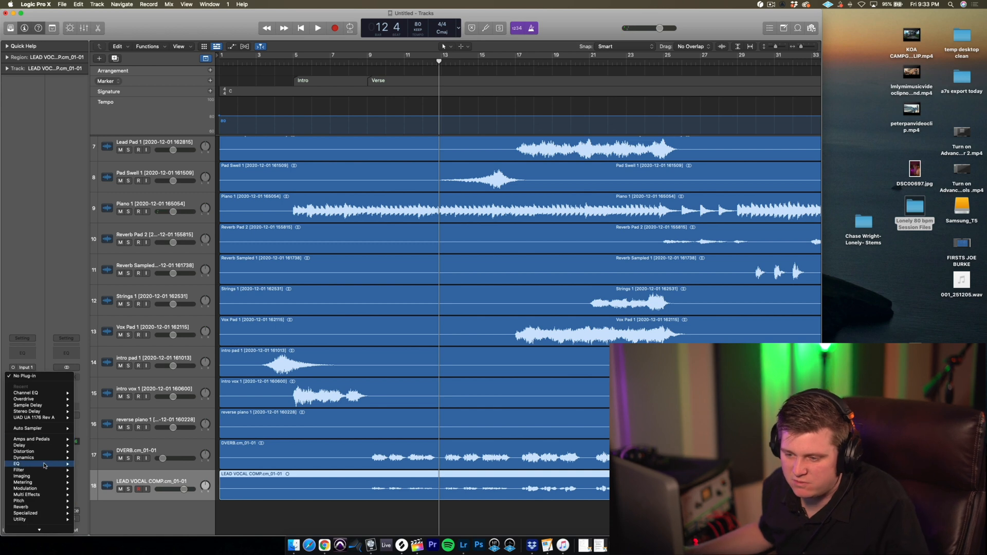
mouse_move(63, 458)
mouse_move(110, 465)
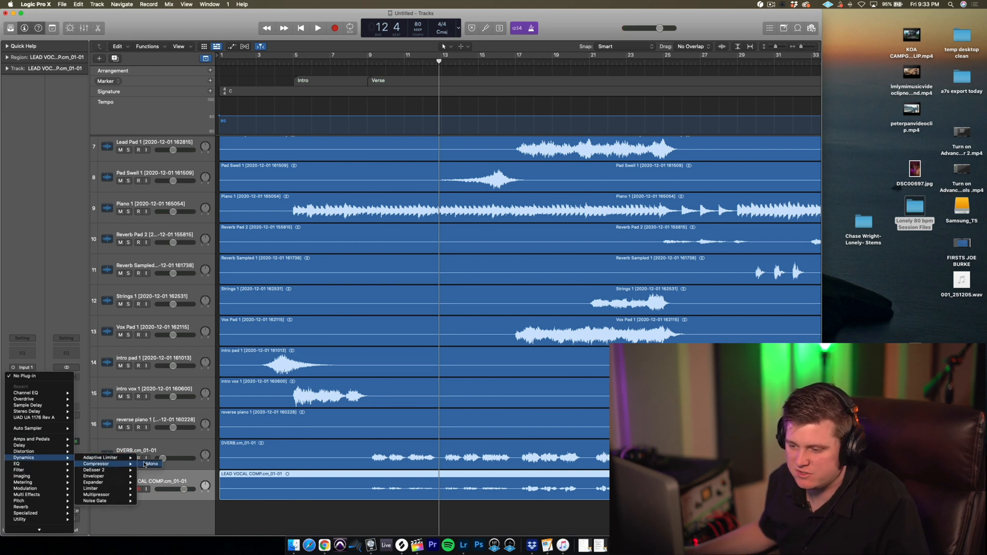
left_click(147, 464)
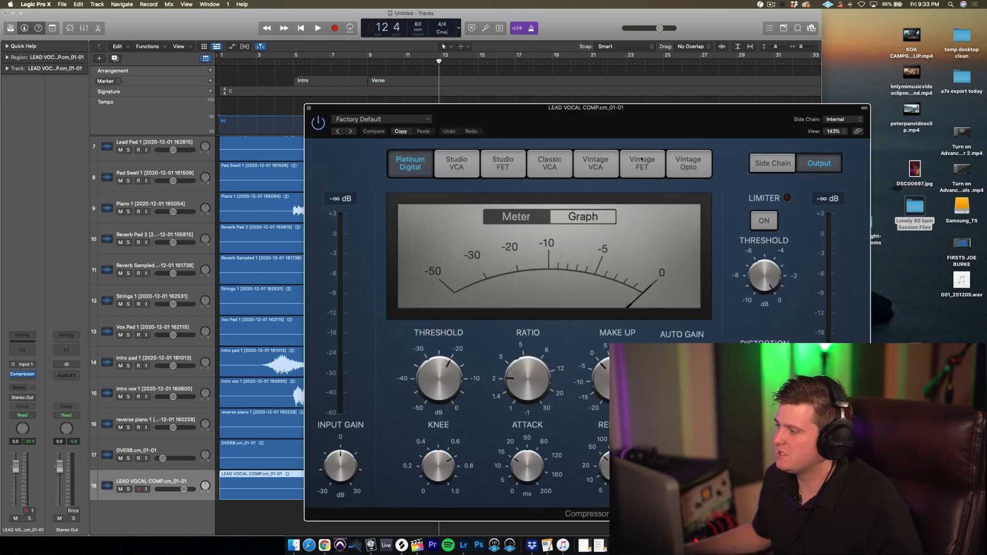
Set the lead vocal's compressor to the Vintage FET model and audition it with the mix.
left_click(643, 163)
left_click_drag(642, 138, 594, 72)
key("space")
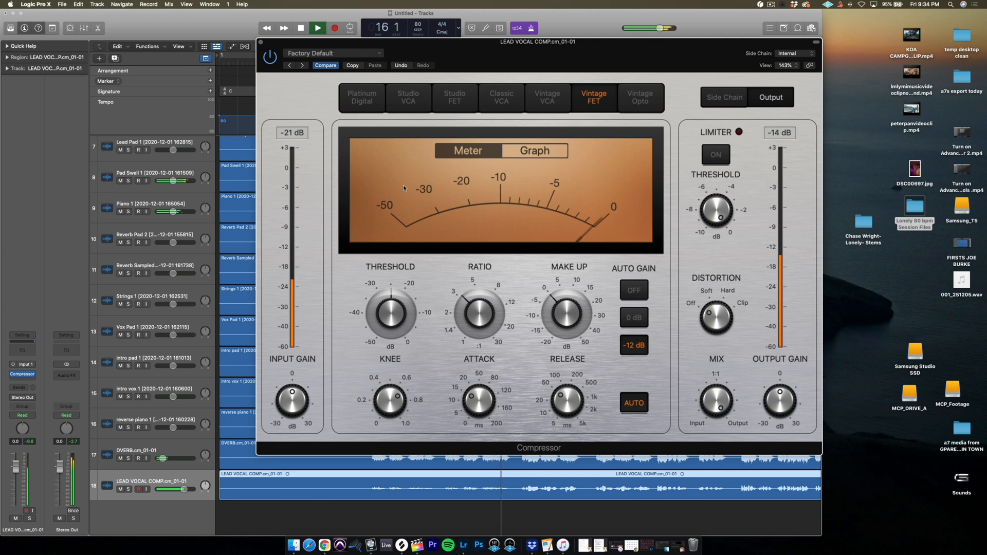
left_click(261, 43)
key("space")
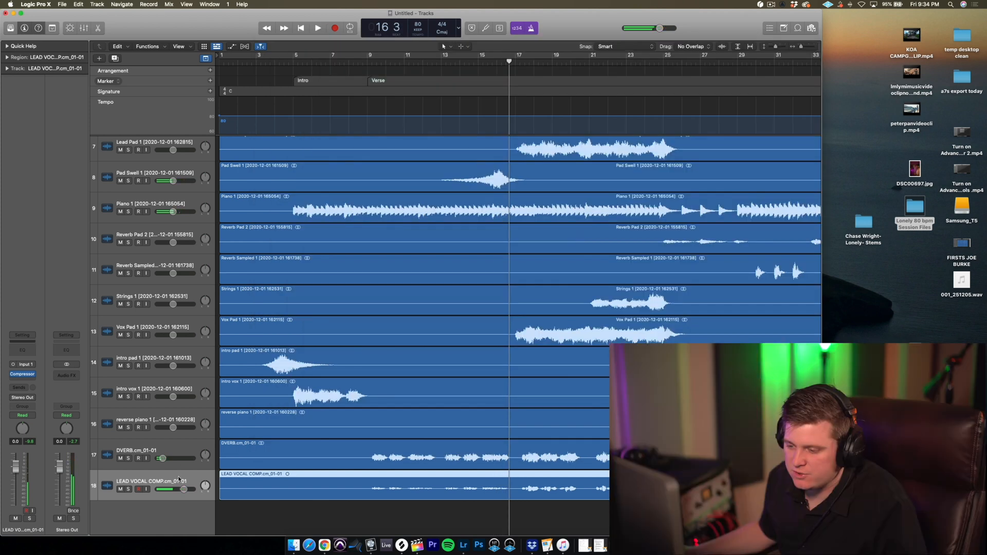
Insert a second mono Compressor on the lead vocal and set it to the Classic VCA model.
left_click(26, 375)
mouse_move(51, 398)
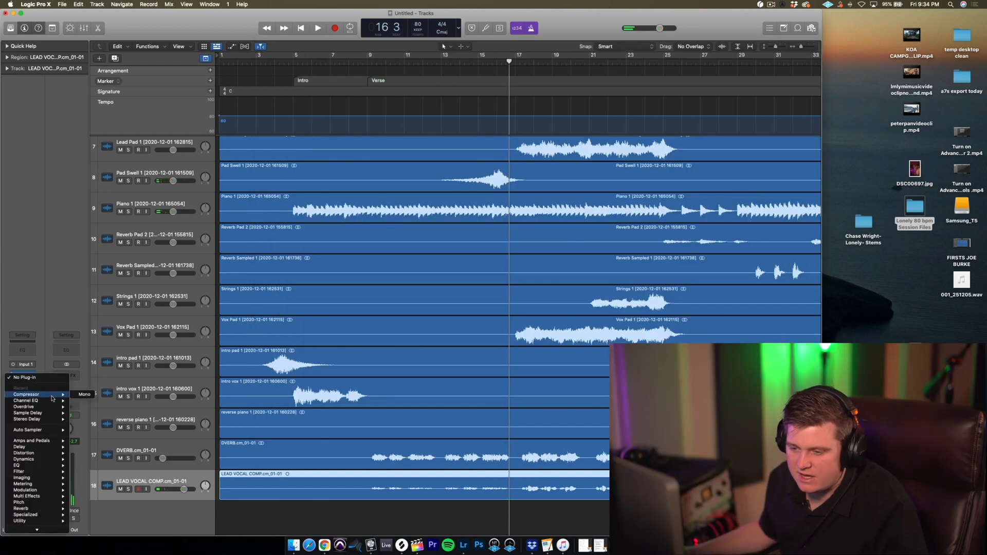
left_click(85, 395)
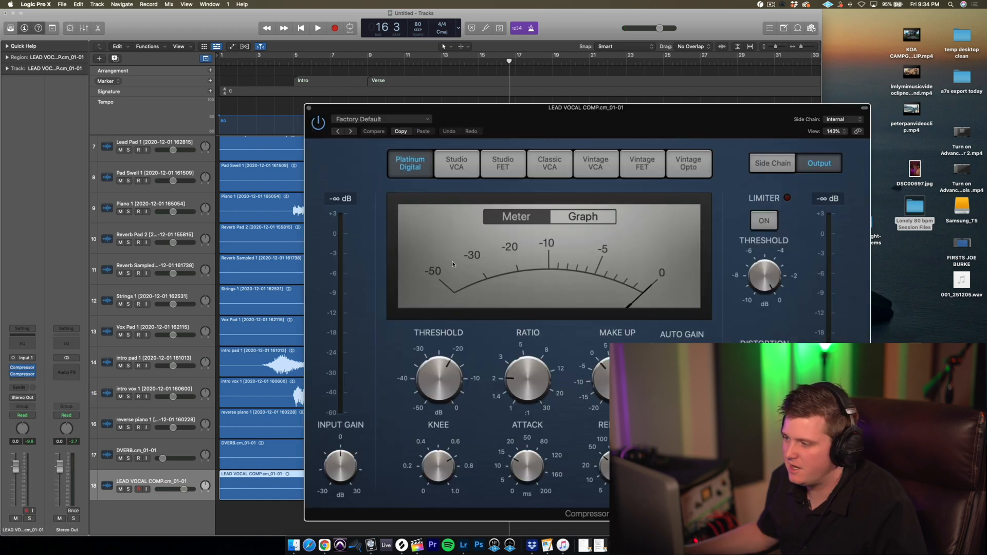
left_click(550, 163)
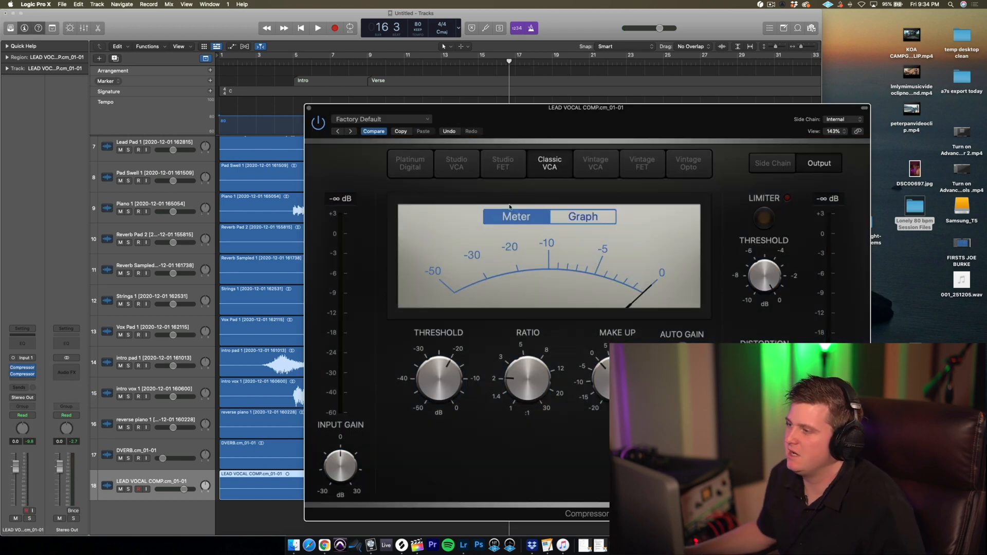
Audition from bar 14 while setting the Classic VCA compressor's threshold to -22.0 dB and lowering its ratio slightly.
left_click(460, 66)
key("space")
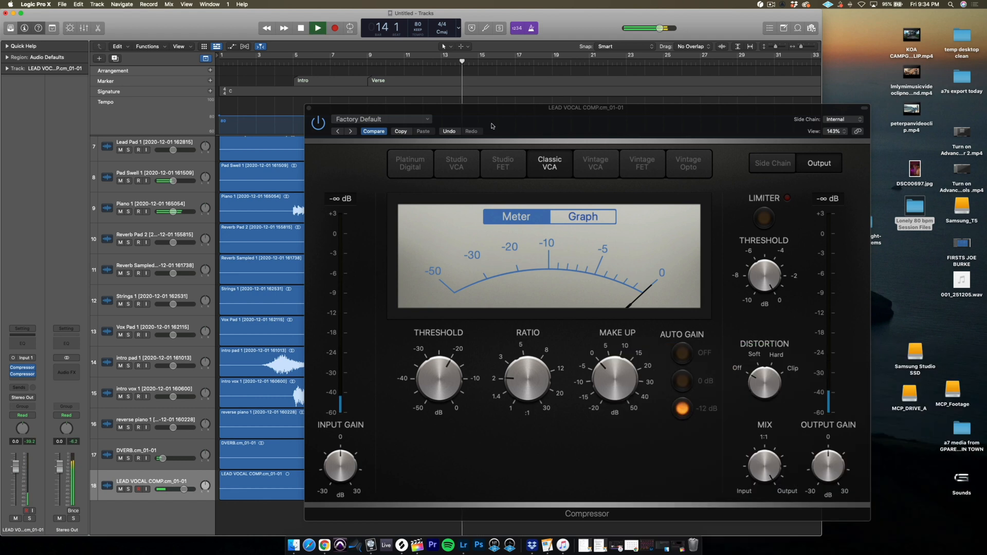
left_click_drag(525, 364, 524, 373)
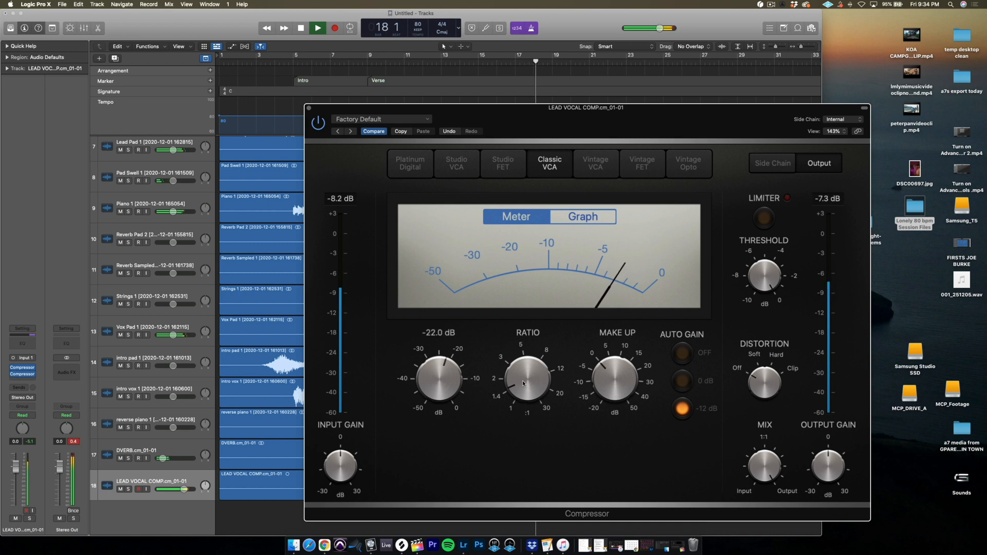
left_click(307, 109)
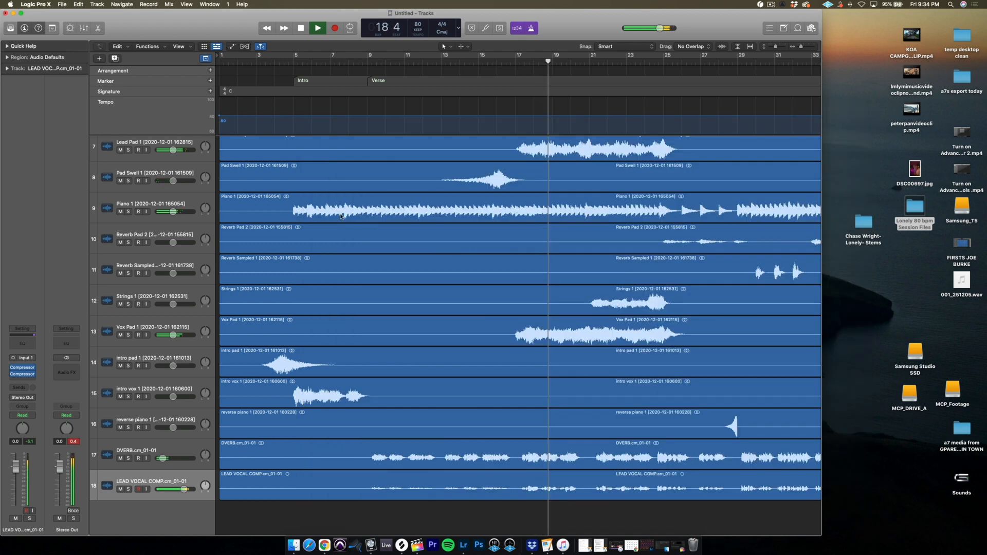
key("space")
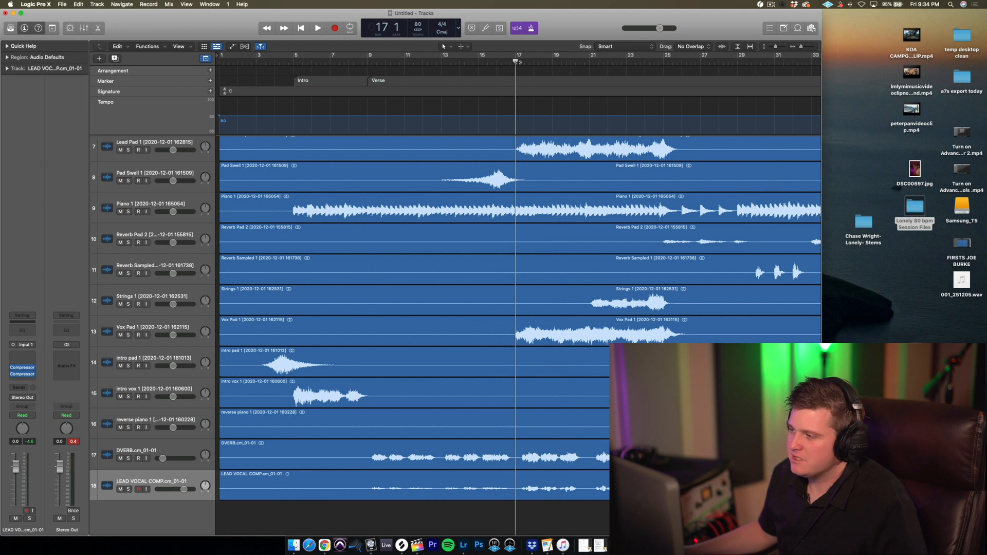
Solo the lead vocal and insert a Channel EQ with its low-cut band enabled.
left_click(129, 489)
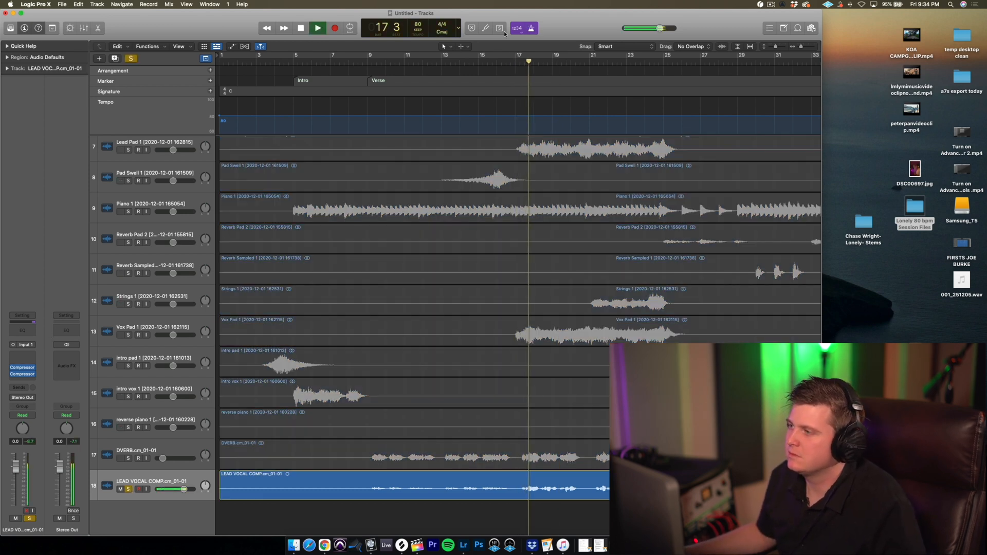
left_click(22, 329)
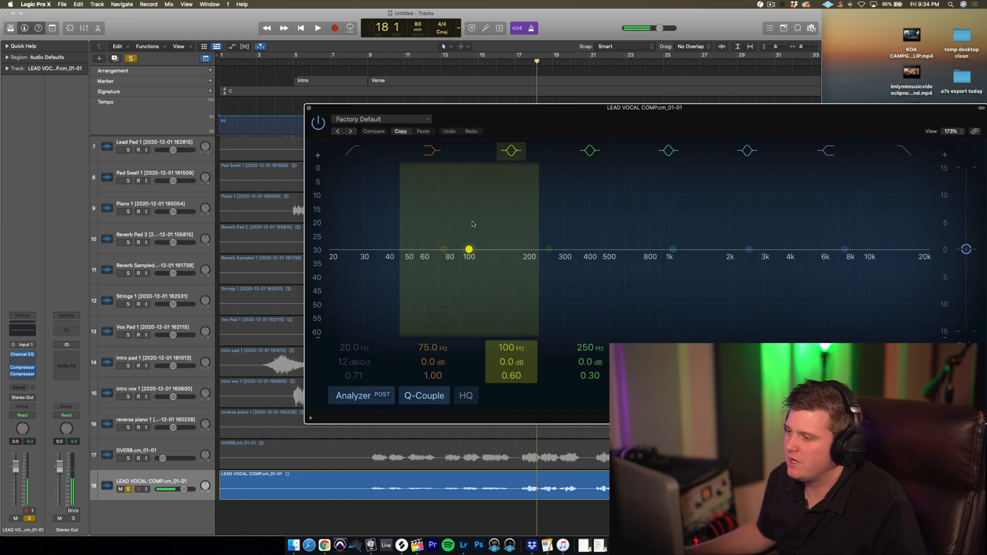
left_click(353, 151)
left_click_drag(471, 116, 335, 40)
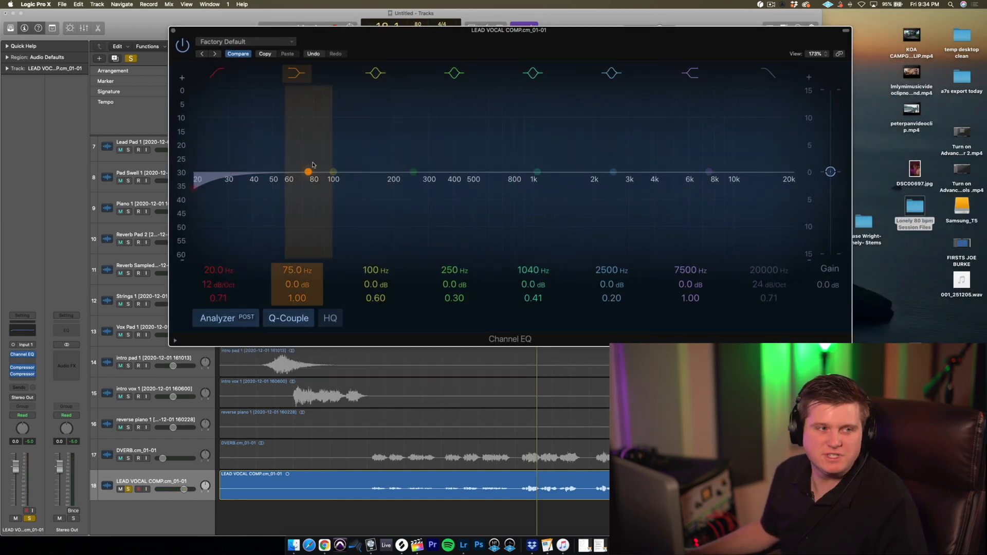
Raise the Channel EQ's low-cut frequency to 136 Hz while listening to the soloed lead vocal.
key("space")
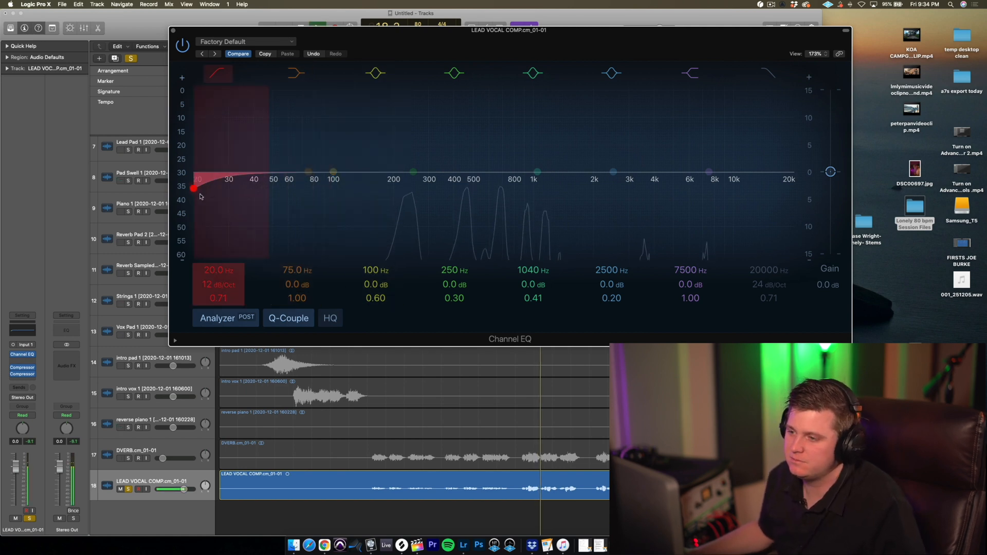
left_click_drag(204, 194, 362, 200)
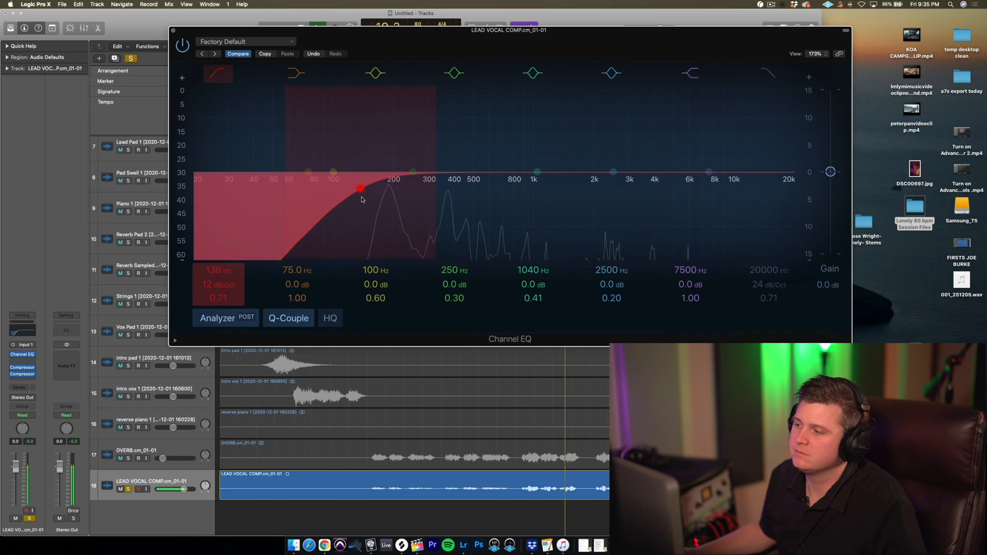
key("space")
left_click(173, 30)
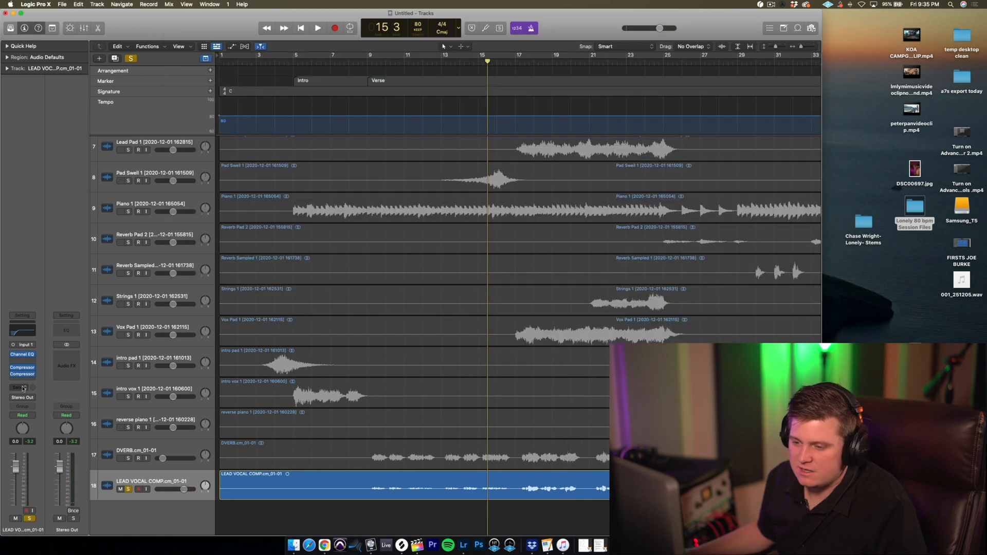
Send the lead vocal to Bus 1, insert ChromaVerb on its aux channel, and audition from the start of the verse.
left_click(21, 388)
mouse_move(35, 397)
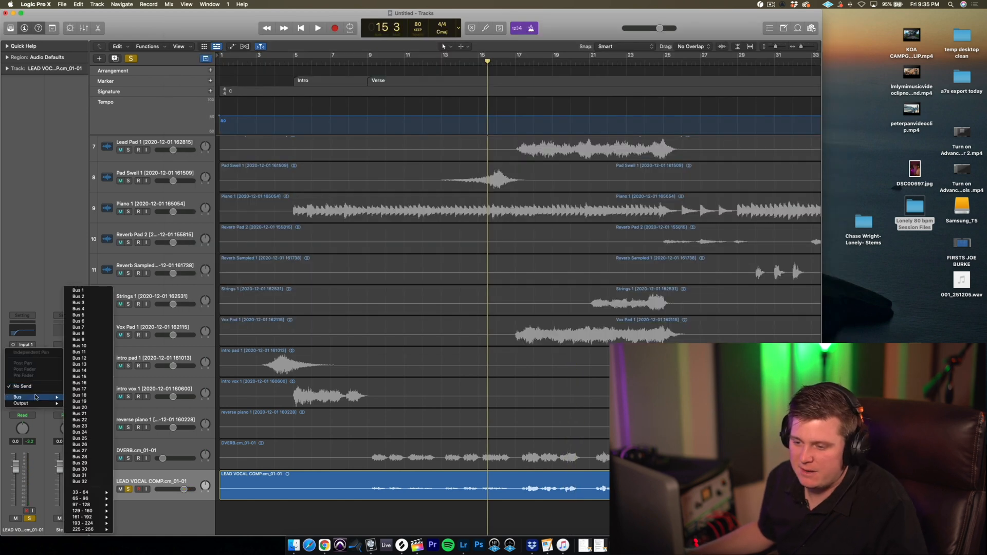
left_click(90, 293)
left_click(66, 350)
mouse_move(78, 476)
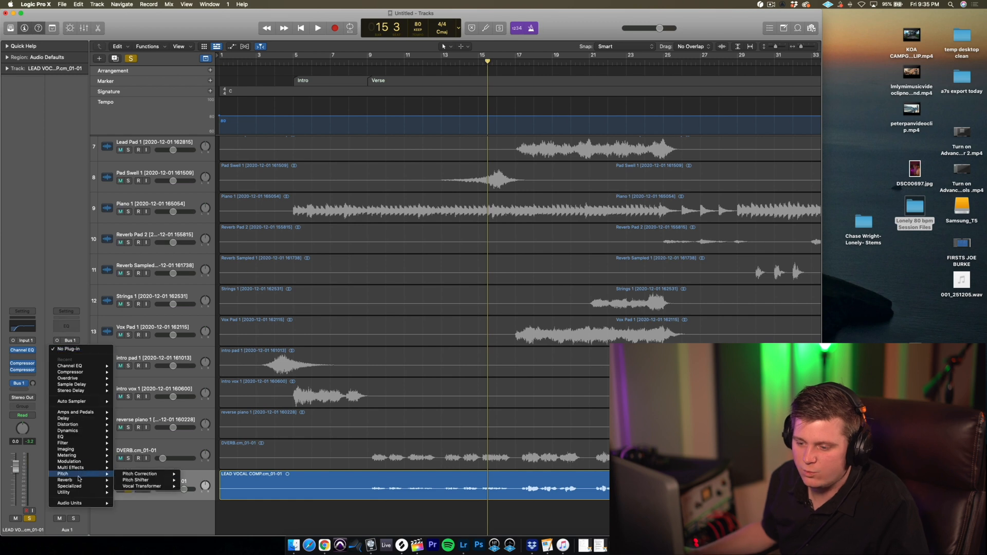
left_click(190, 487)
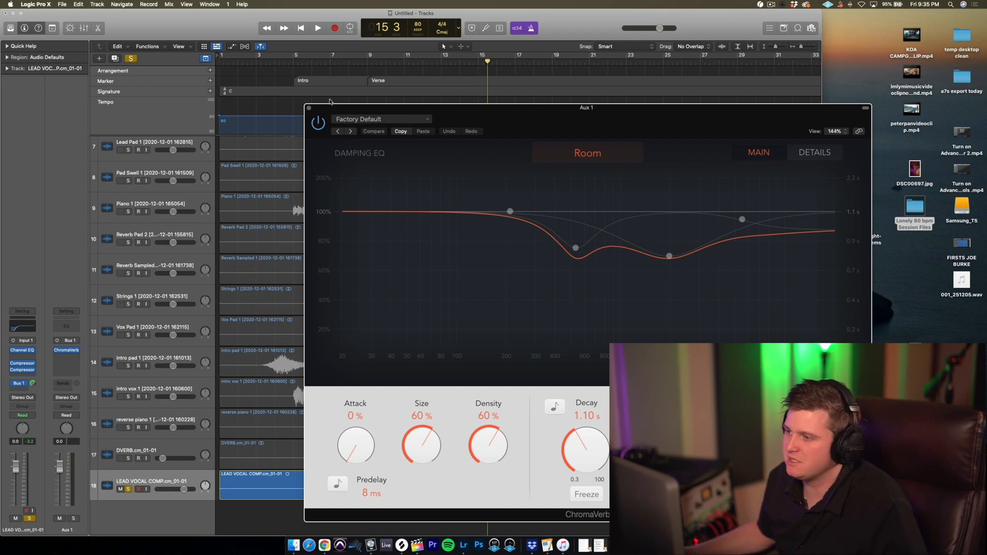
left_click(374, 64)
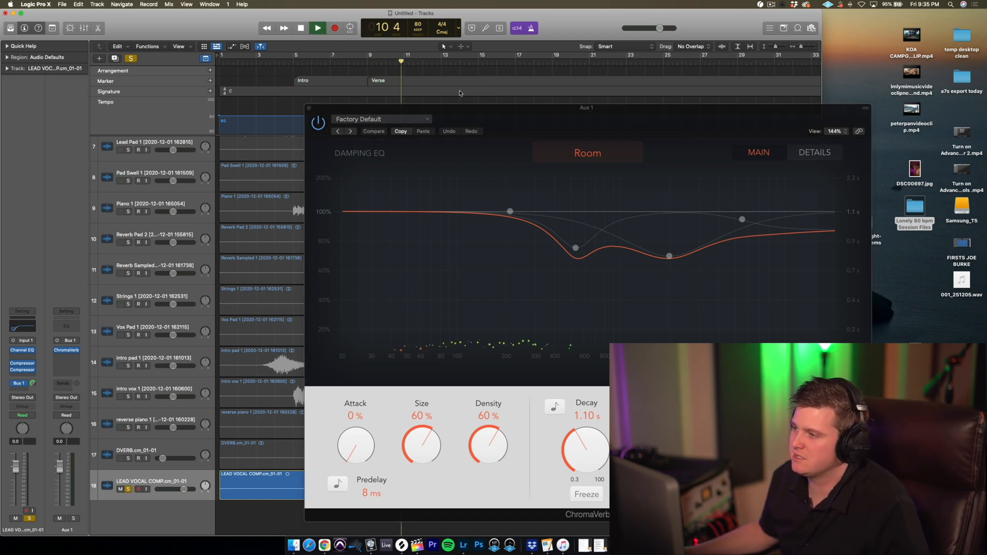
Audition ChromaVerb's Chamber and Concert Hall room types, keep Concert Hall for the vocal reverb, and close the plug-in window.
left_click(591, 155)
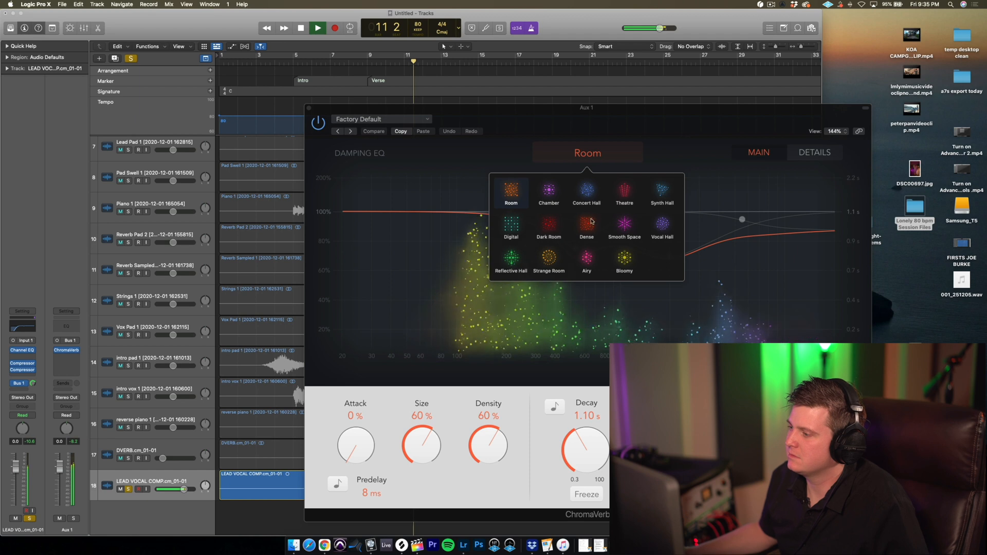
left_click(549, 191)
left_click(592, 192)
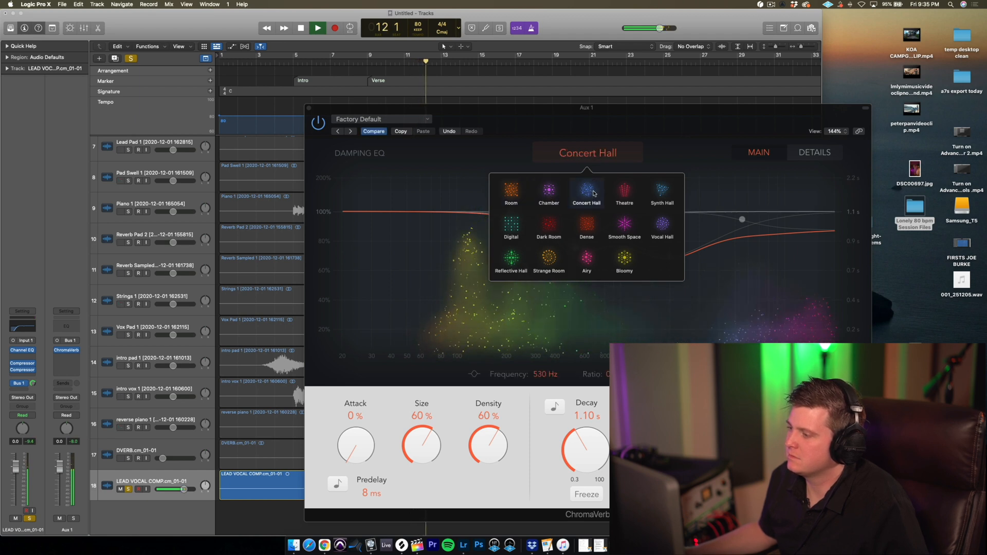
key("space")
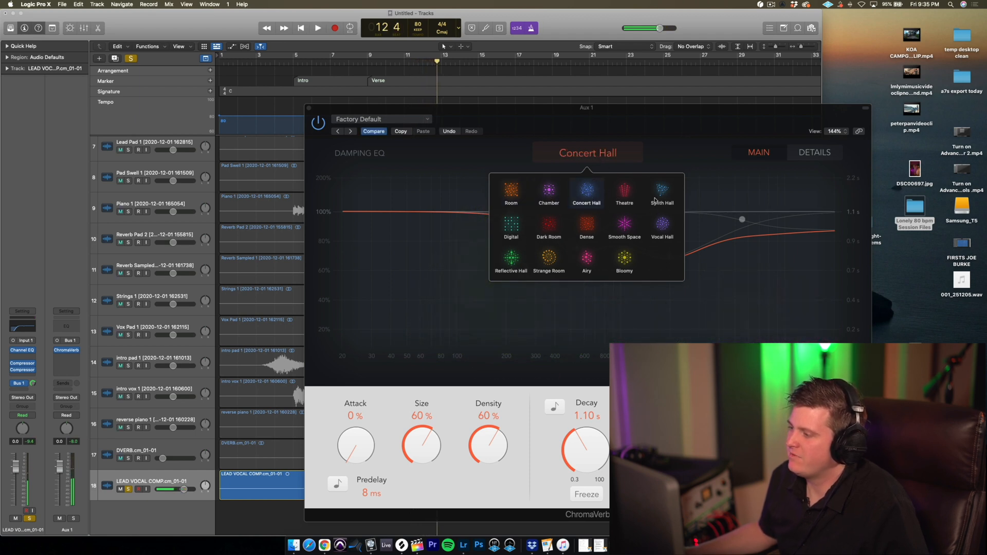
left_click(309, 108)
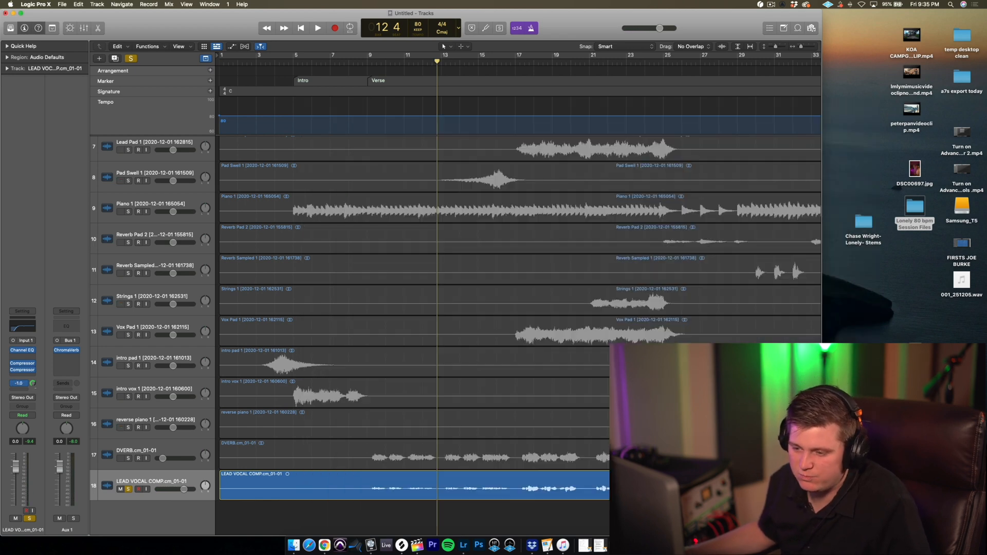
Unsolo the lead vocal and play from the verse marker while setting its Bus 1 send to about -13 dB.
key("alt+comma")
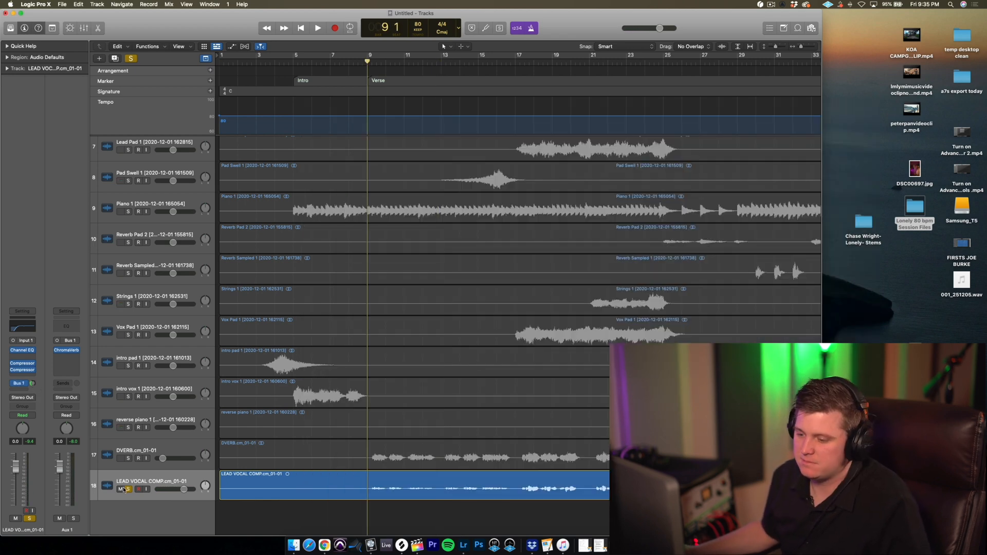
left_click(127, 488)
key("space")
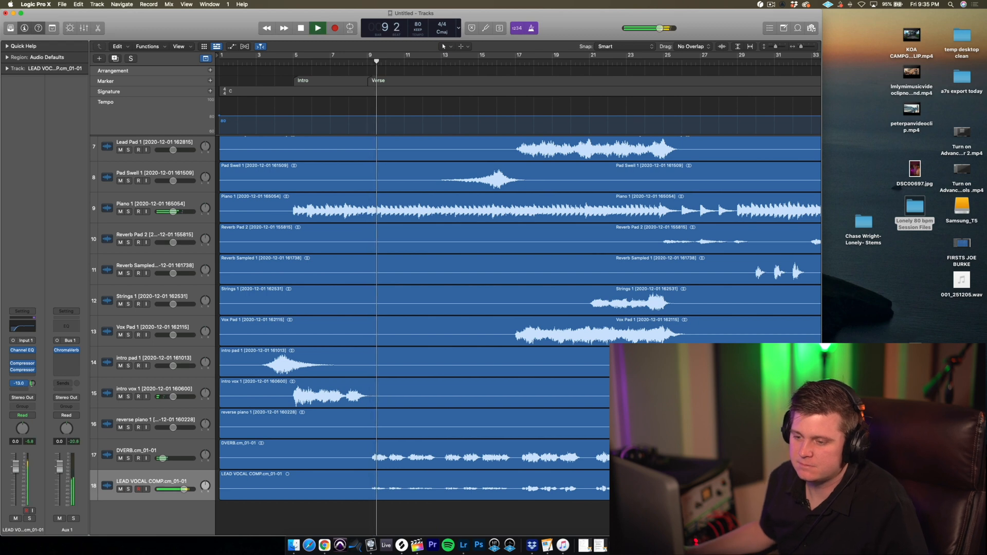
left_click_drag(32, 384, 32, 384)
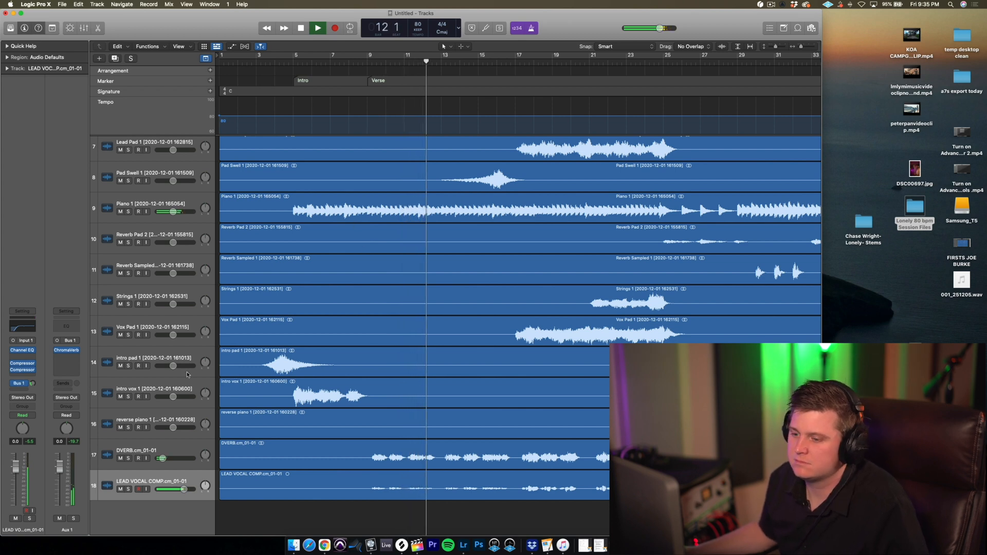
Insert a third Compressor on the lead vocal using the Studio VCA model and adjust its threshold while playing the verse.
key("space")
left_click(23, 375)
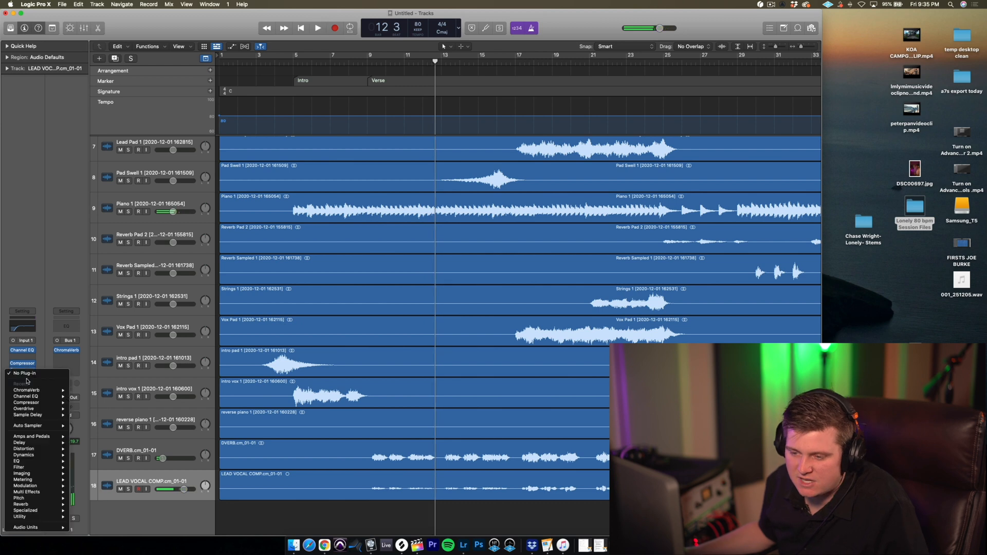
left_click(80, 403)
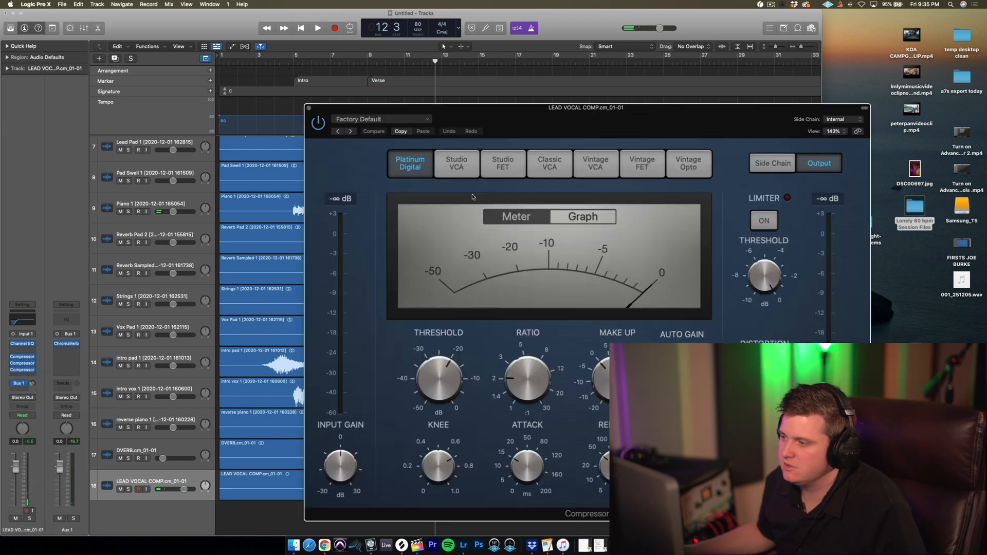
left_click(463, 163)
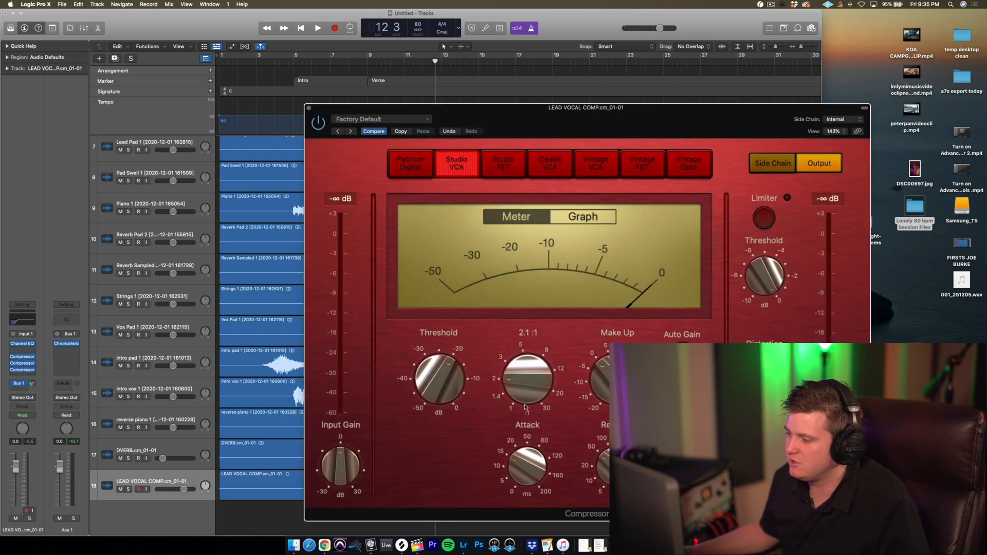
key("space")
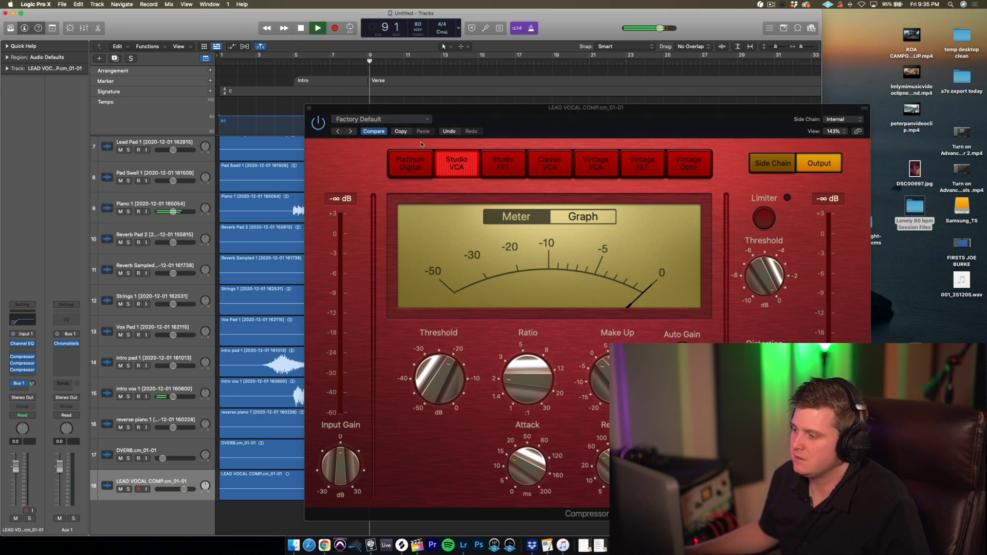
left_click(452, 373)
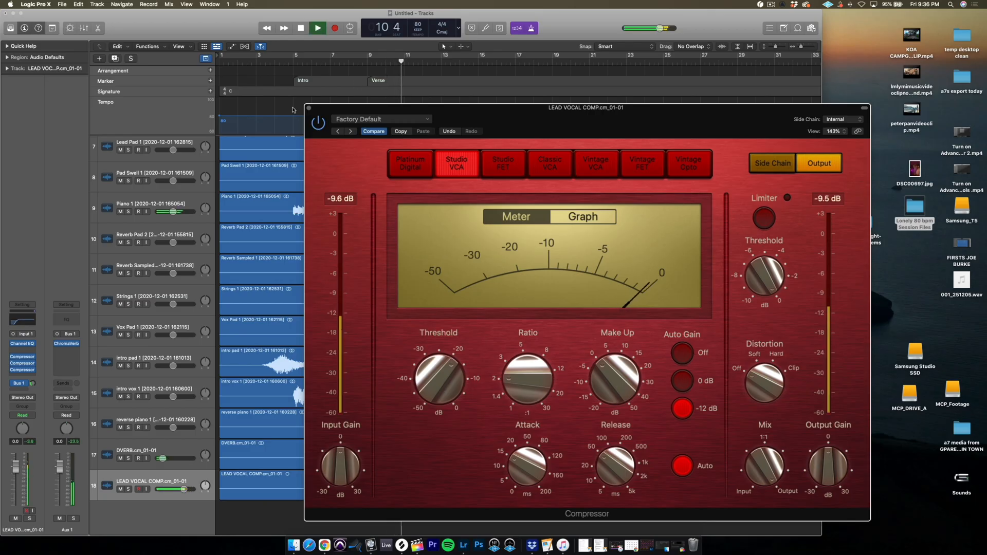
left_click(308, 109)
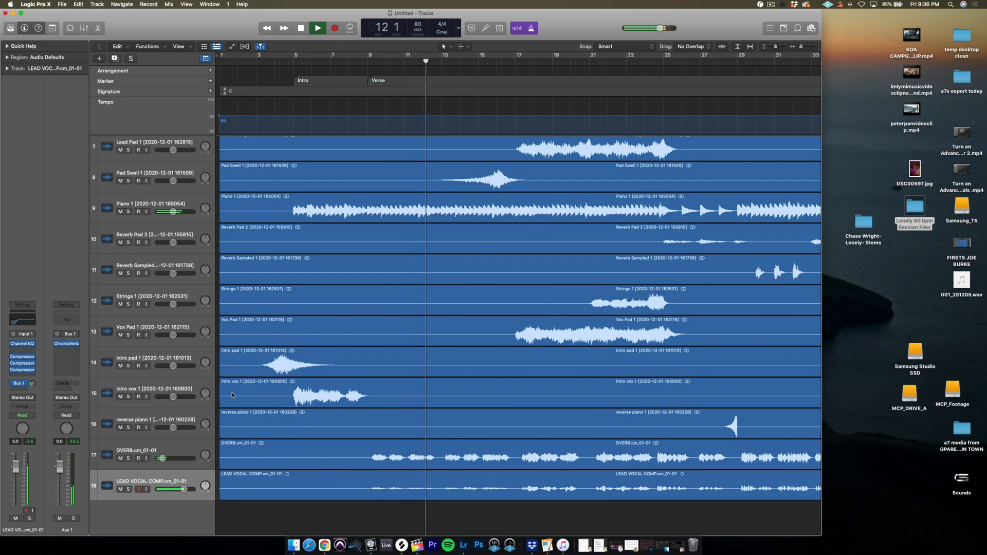
Stop playback and insert a mono DeEsser 2 after the compressors on the lead vocal track.
left_click(175, 480)
key("space")
left_click(22, 375)
mouse_move(57, 458)
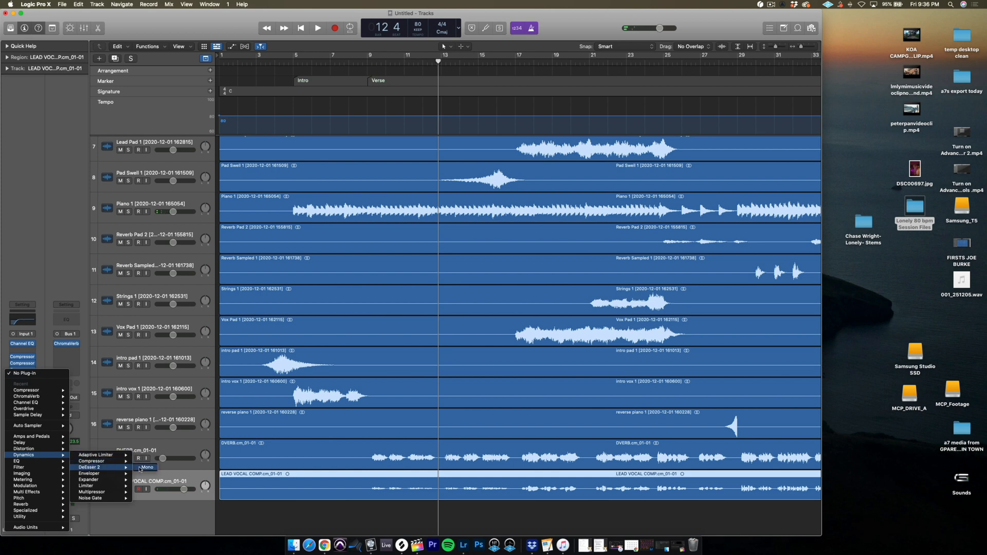
left_click(141, 468)
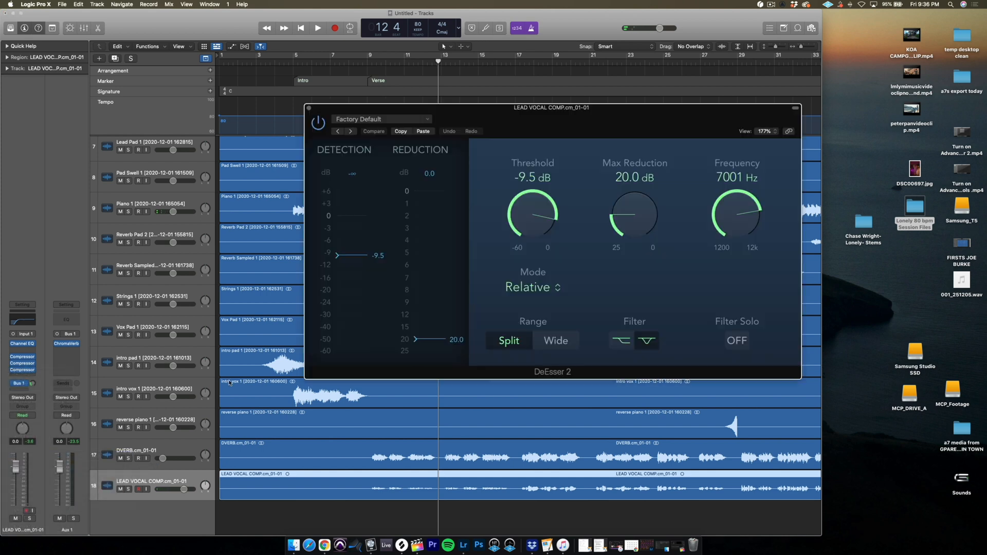
Play from about bar 12 and set DeEsser 2's threshold to -4.7 dB and max reduction to 15.1 dB.
left_click(428, 64)
key("space")
left_click_drag(534, 226, 535, 218)
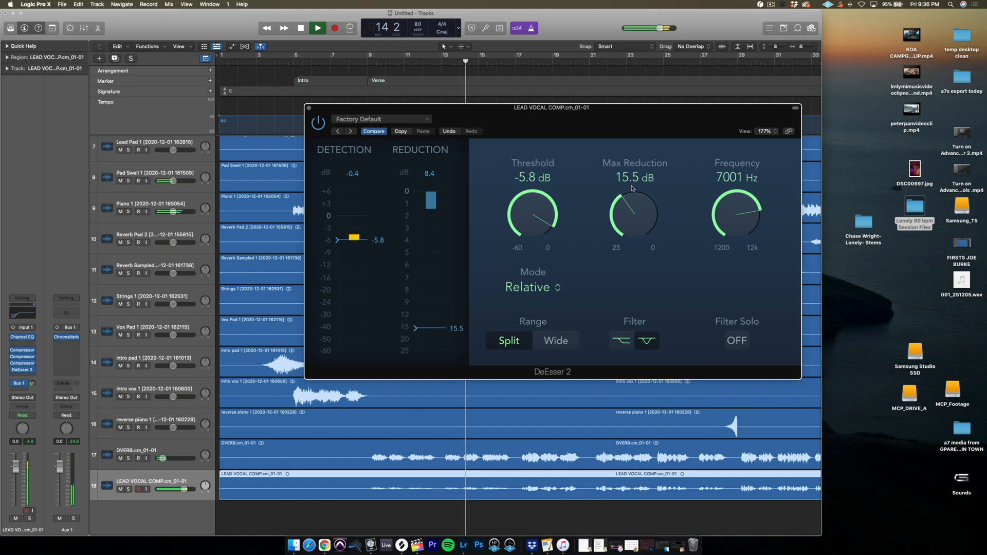
left_click_drag(632, 188, 633, 187)
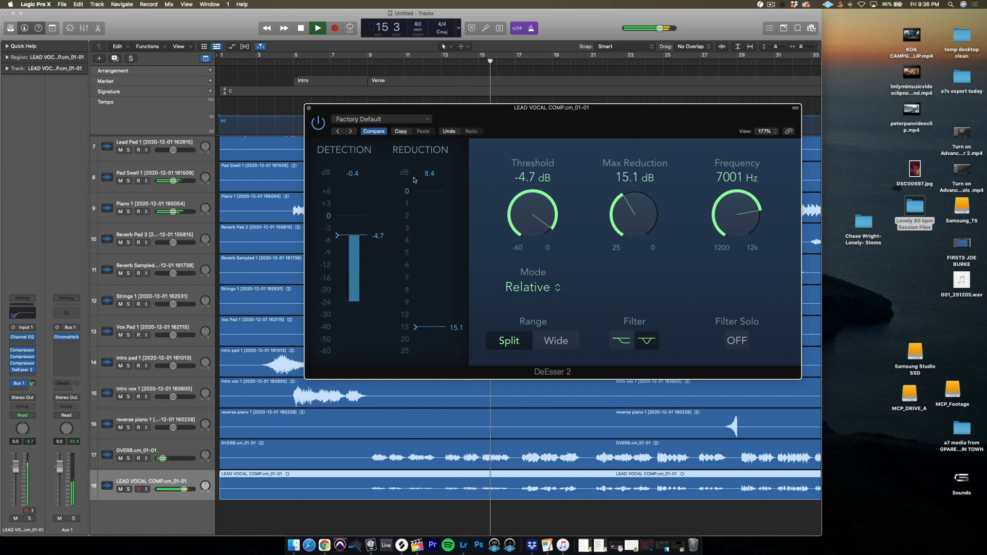
left_click(308, 109)
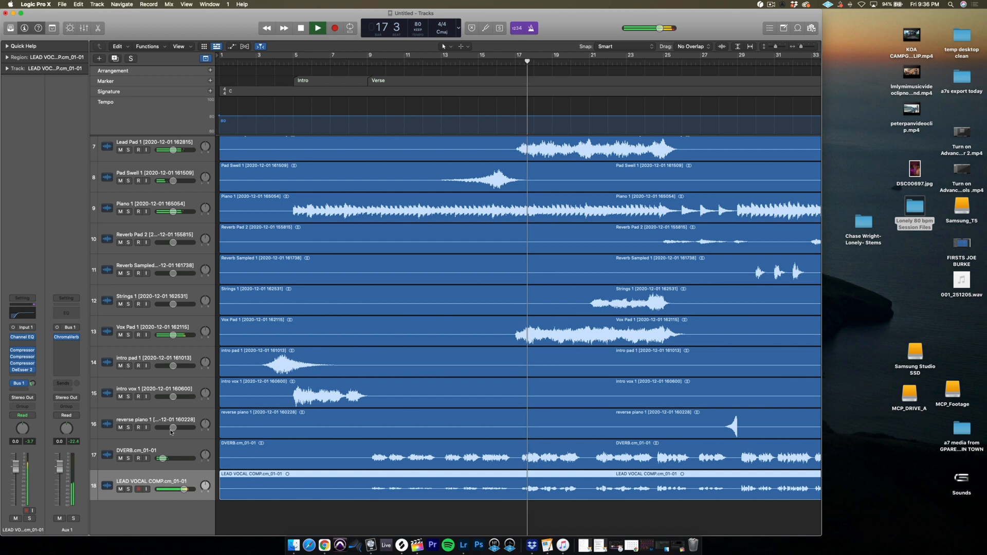
key("space")
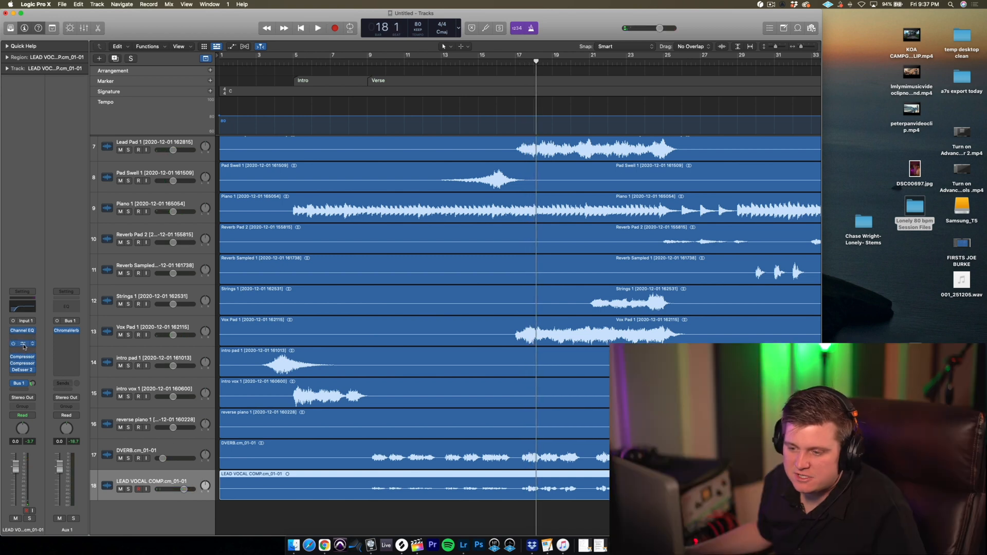
Insert Antares Auto-Tune Pro on the lead vocal between the Channel EQ and the first compressor.
left_click(23, 353)
mouse_move(48, 491)
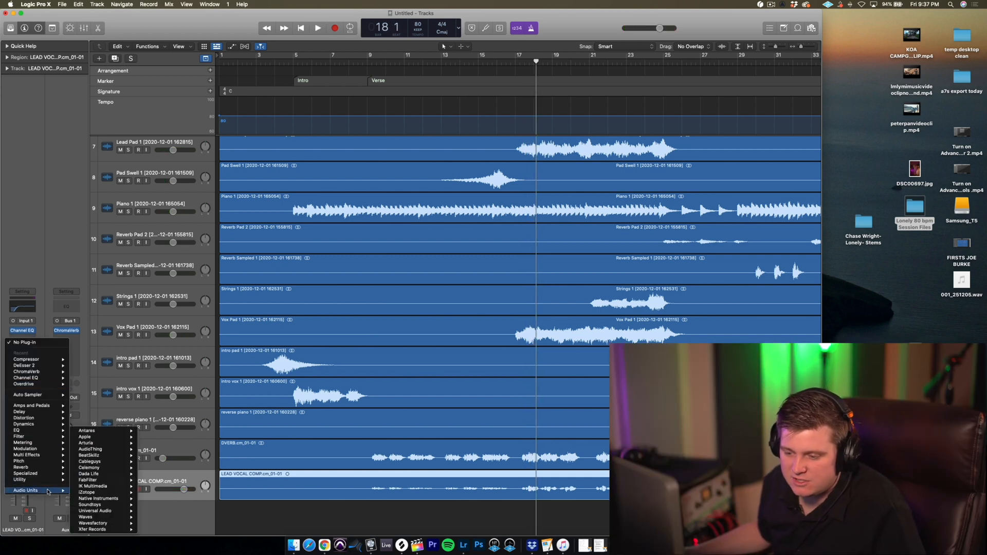
mouse_move(119, 462)
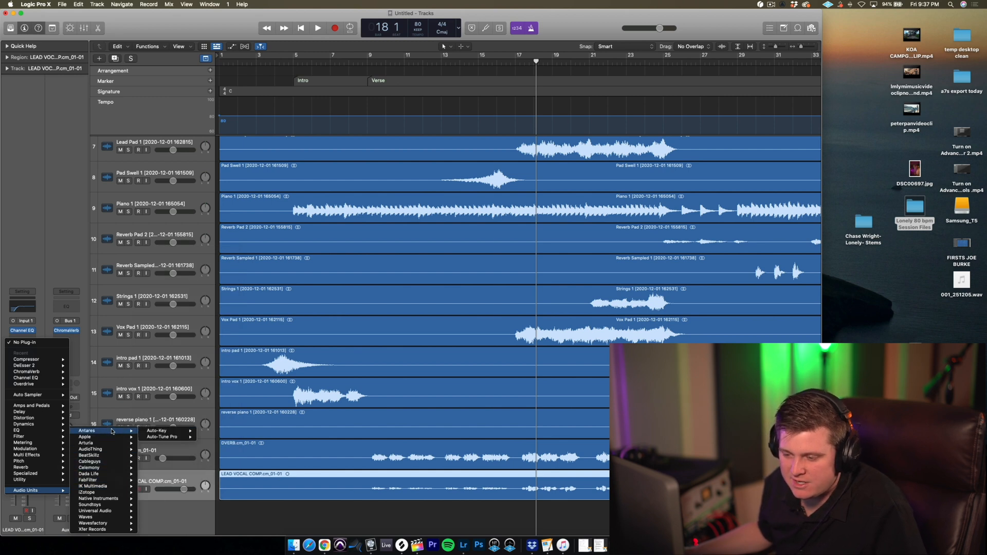
left_click(212, 437)
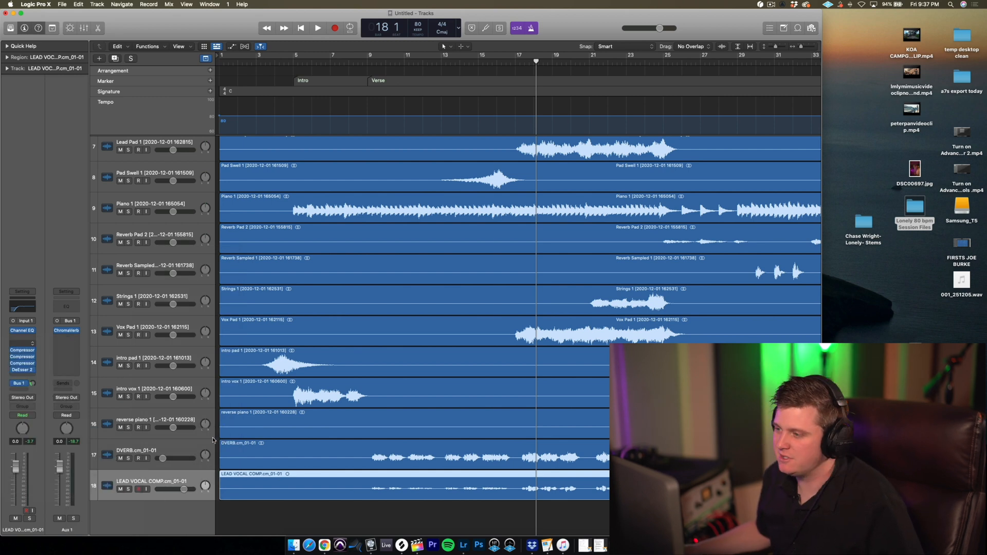
Set Auto-Tune Pro's scale to Minor and its input type to Alto/Tenor, and close the plug-in window.
left_click(444, 151)
left_click(445, 144)
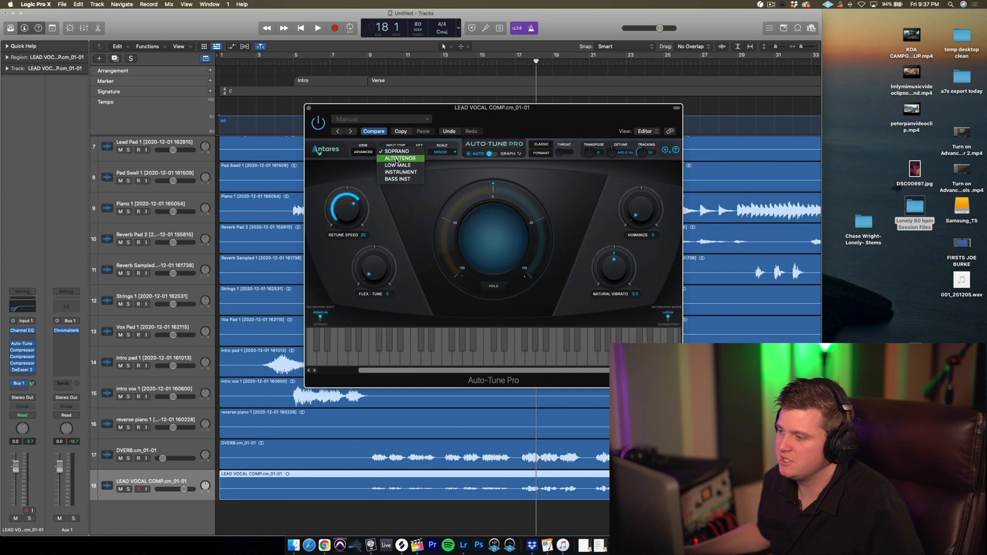
left_click(390, 157)
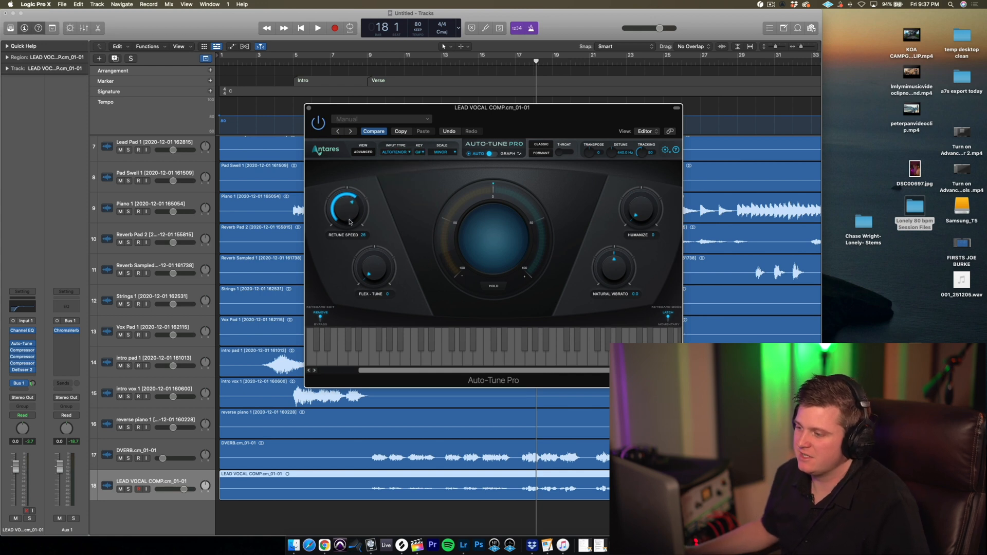
left_click(309, 108)
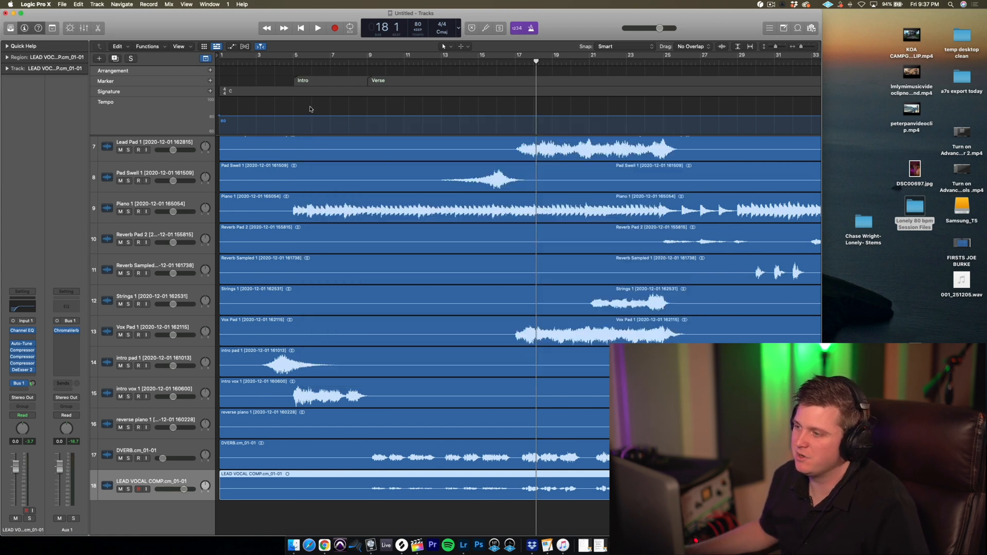
Play from about bar 15 and create a marker at bar 17 named Chorus.
left_click_drag(495, 63, 494, 76)
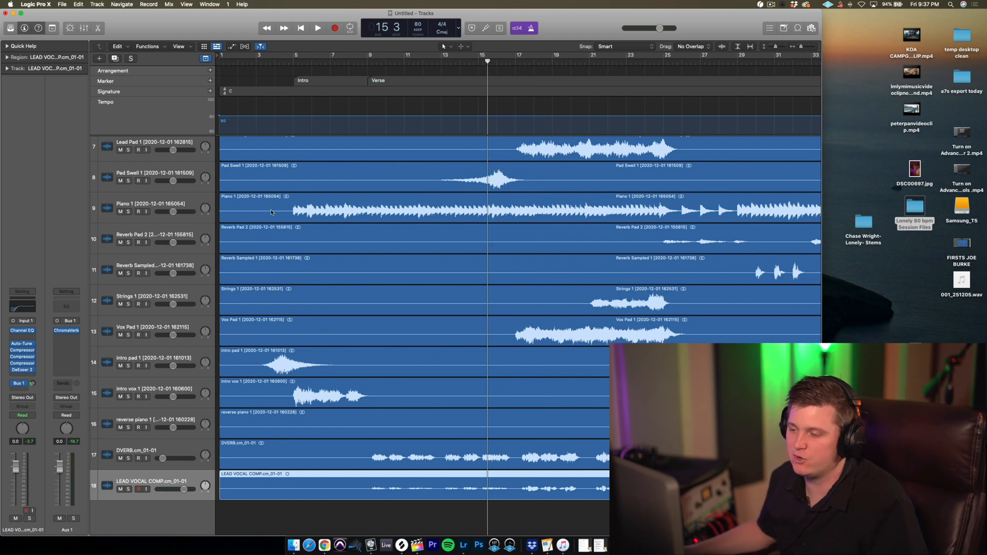
key("space")
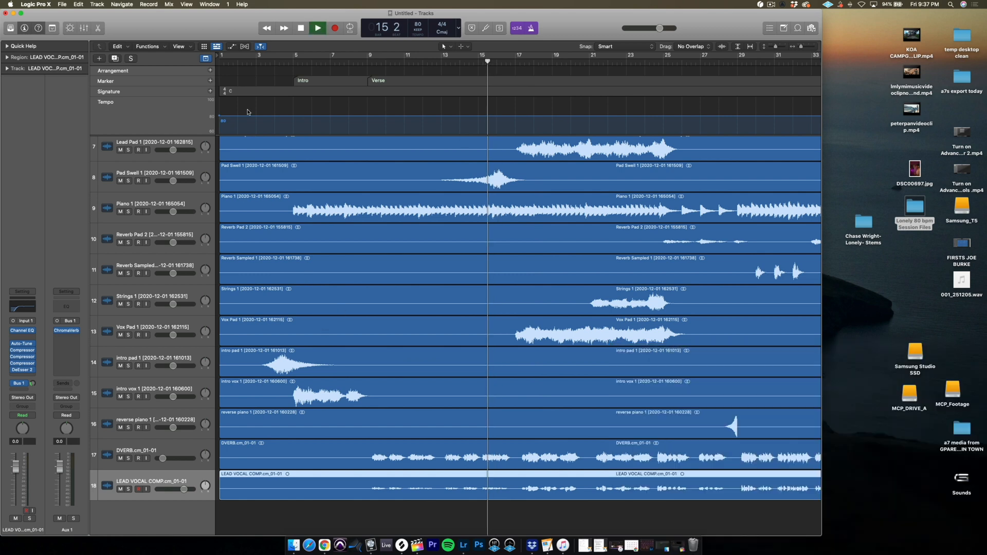
left_click(210, 81)
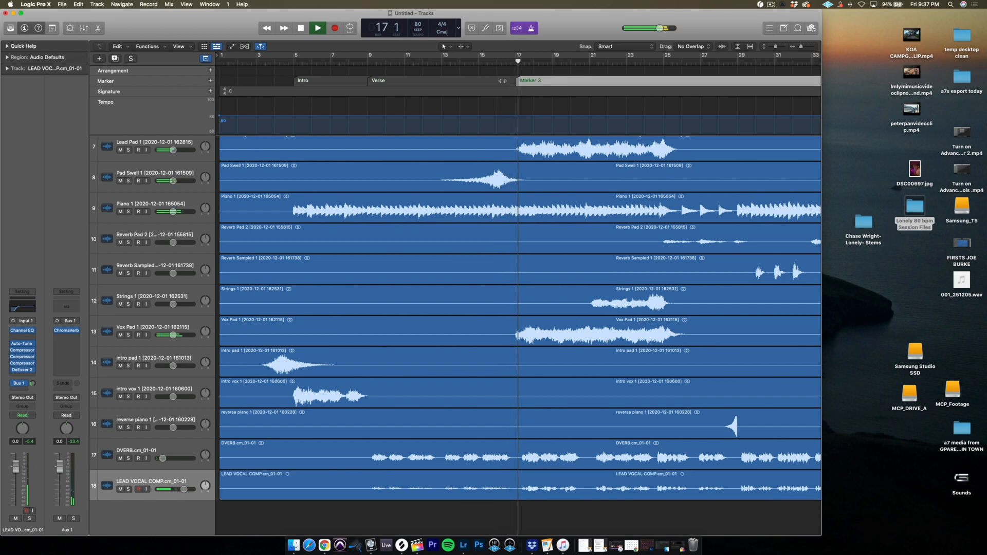
double_click(532, 78)
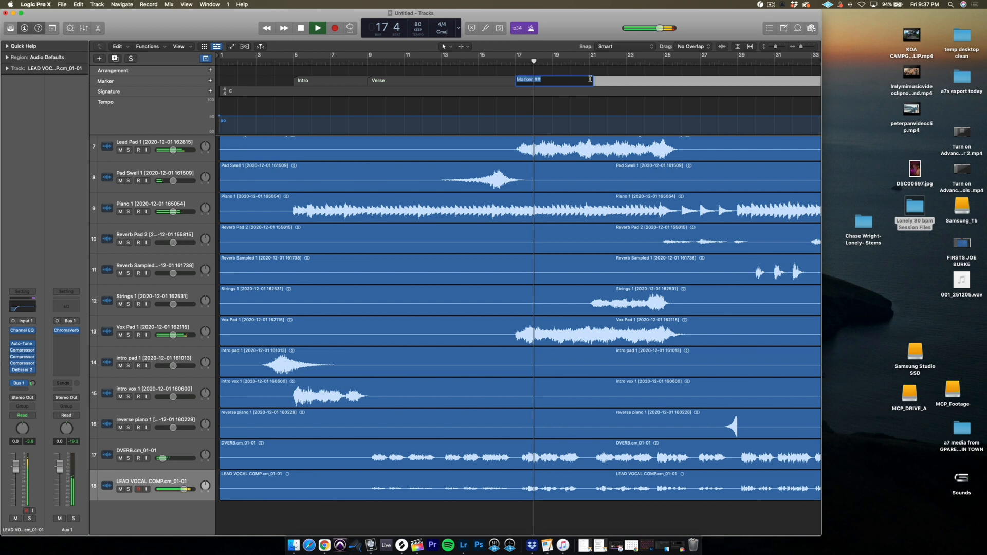
type("Chorus")
key("Return")
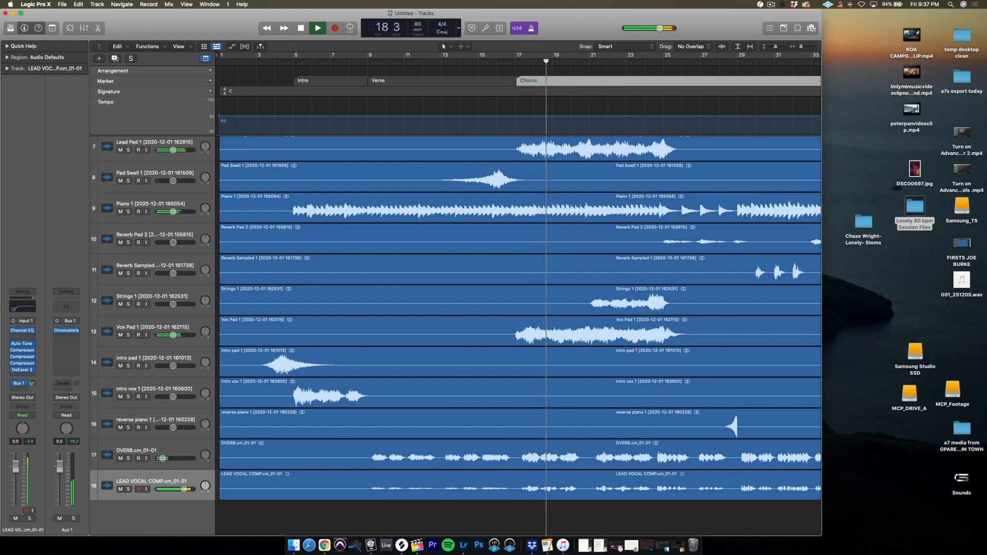
Set the lead vocal's Studio VCA compressor threshold to -20.5 dB while the chorus plays, and close its window.
left_click(184, 489)
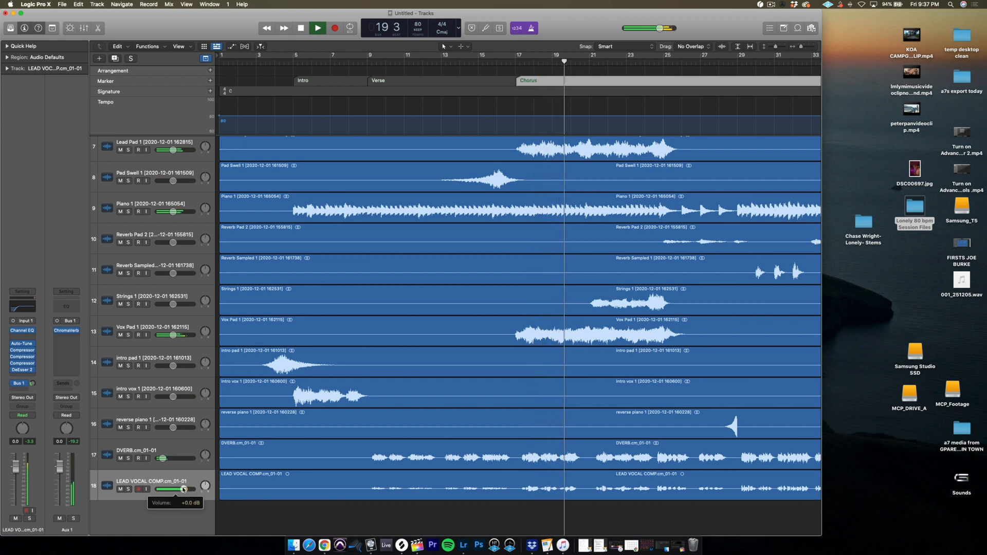
left_click(22, 363)
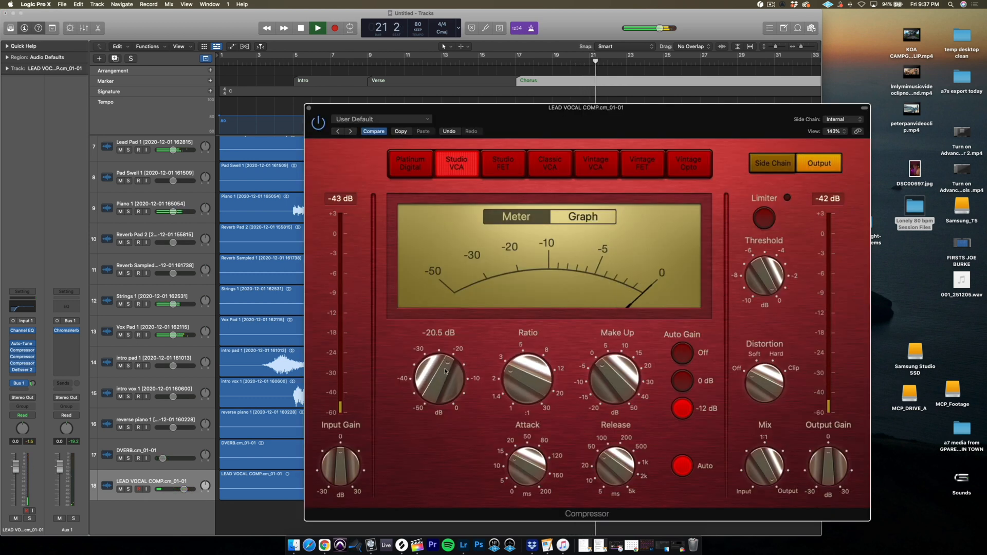
left_click_drag(714, 123, 572, 112)
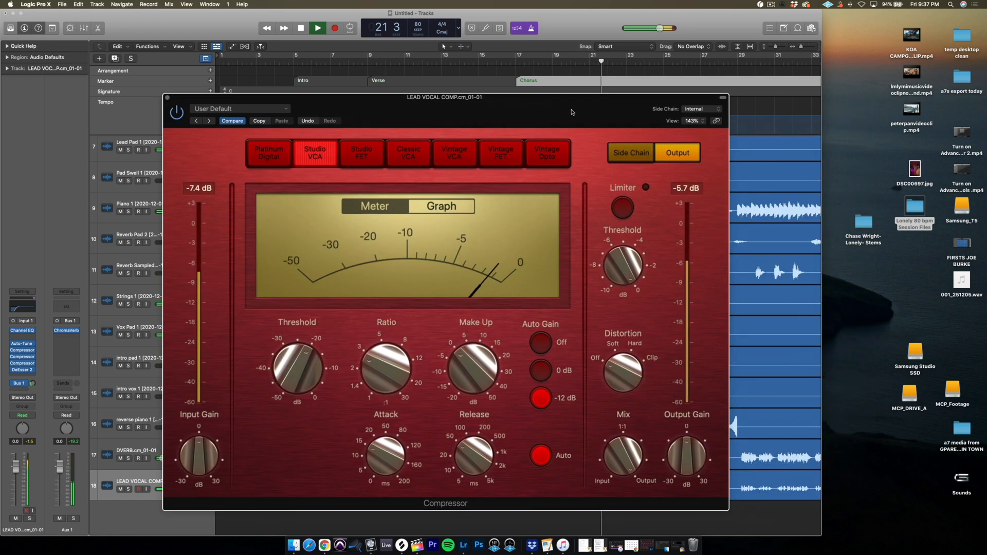
left_click(168, 97)
Expand the project window to full screen and show the arrangement from bar 13 onward during playback.
left_click(20, 13)
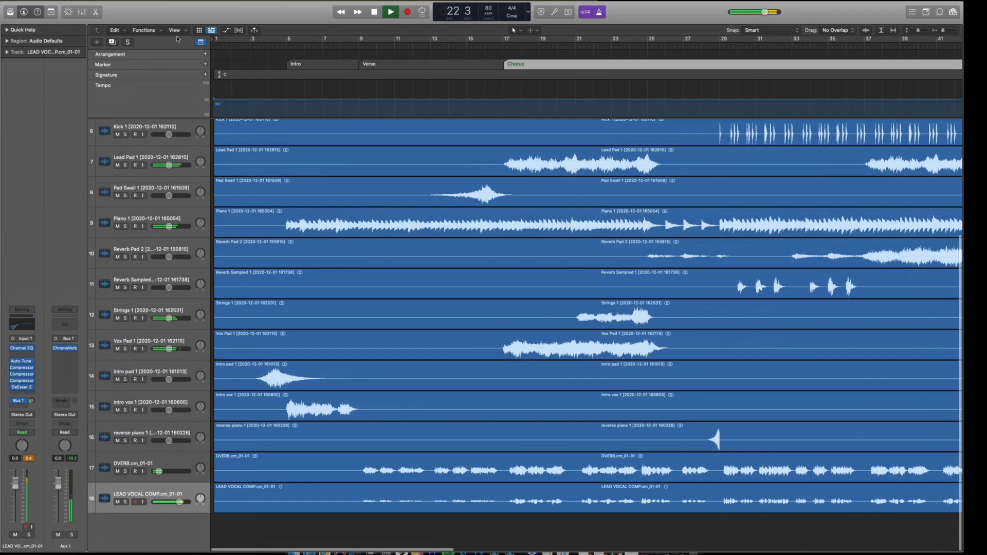
scroll(671, 140, "right", 5)
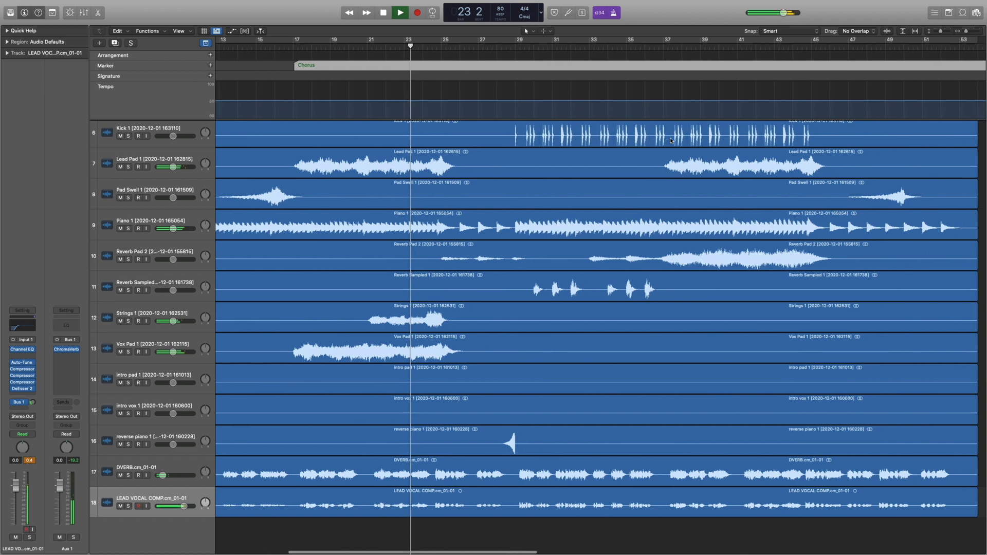
Create a marker at bar 25 during playback and name it Drop.
scroll(505, 186, "right", 2)
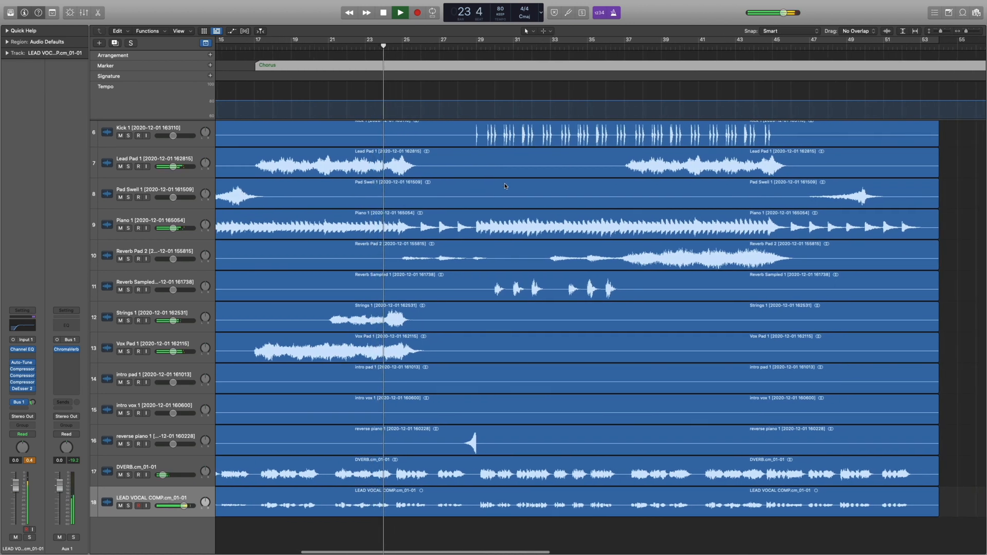
left_click(210, 65)
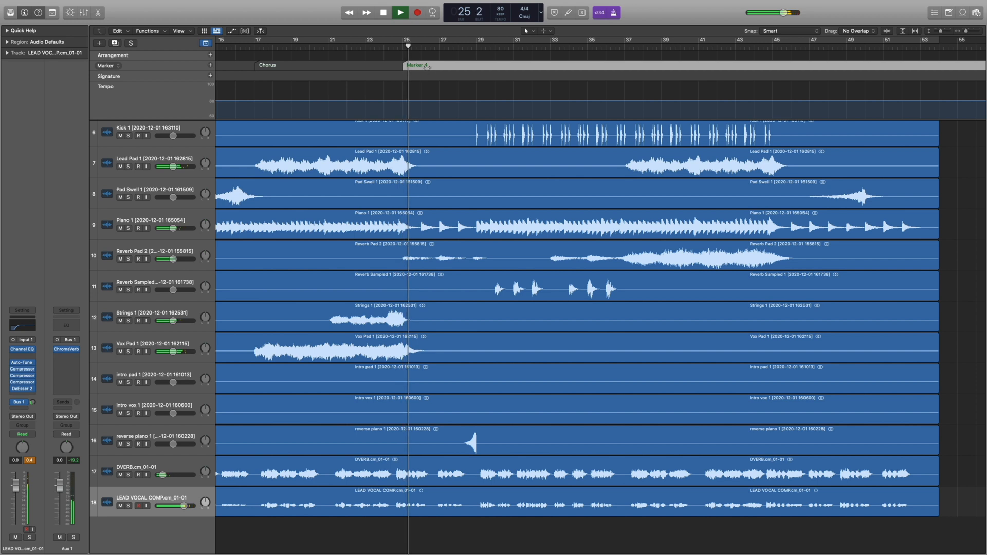
double_click(426, 66)
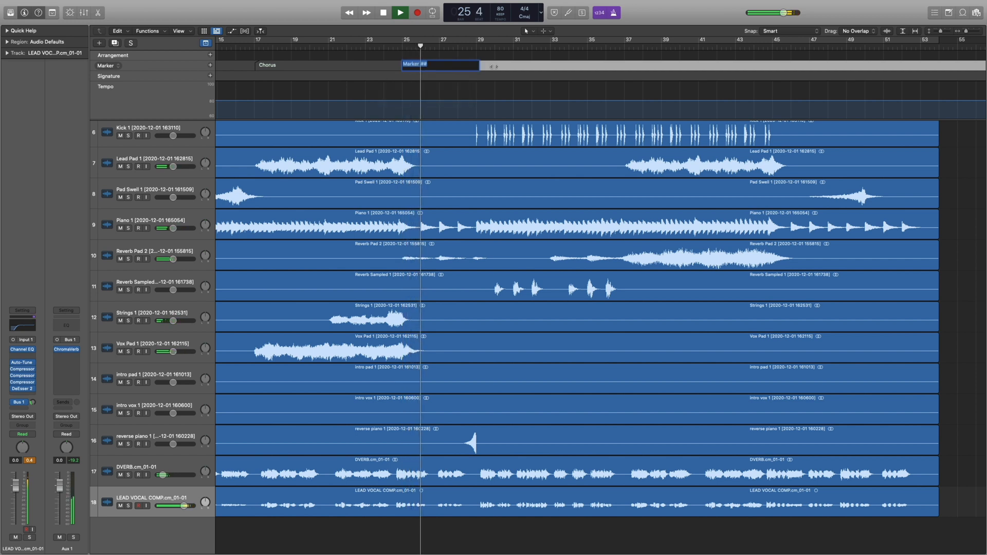
type("Drop")
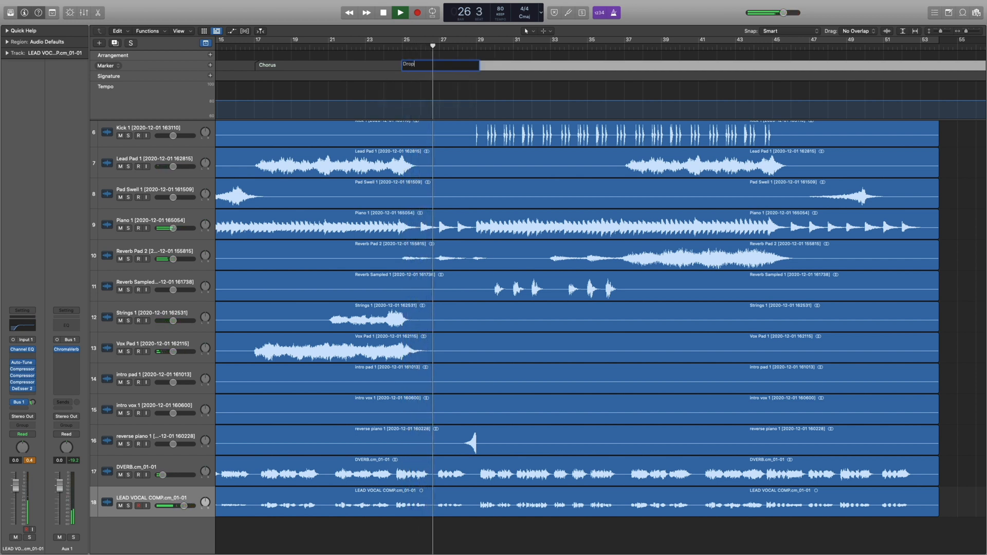
key("Return")
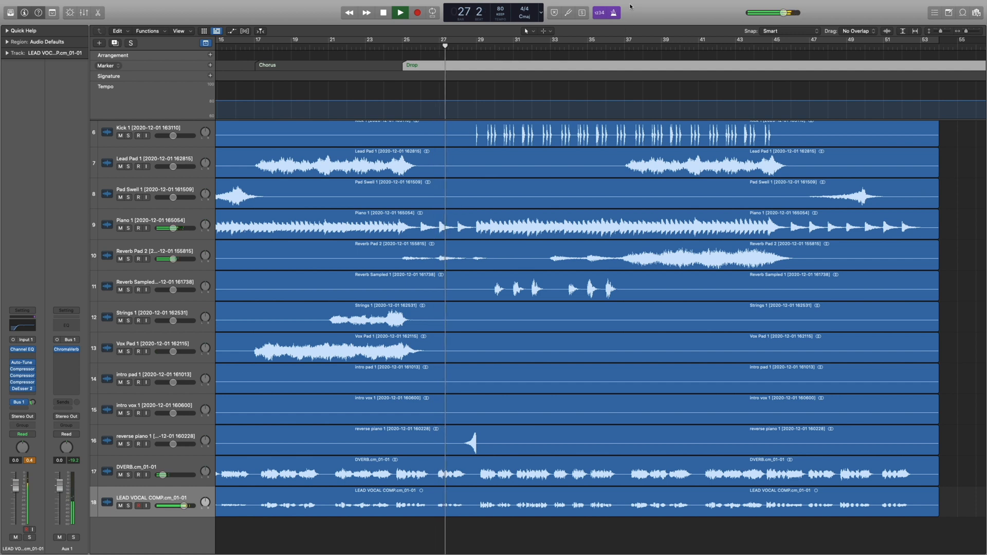
Create a marker at bar 29 during playback and name it Verse 2.
left_click(210, 66)
left_click_drag(503, 66, 505, 66)
double_click(521, 64)
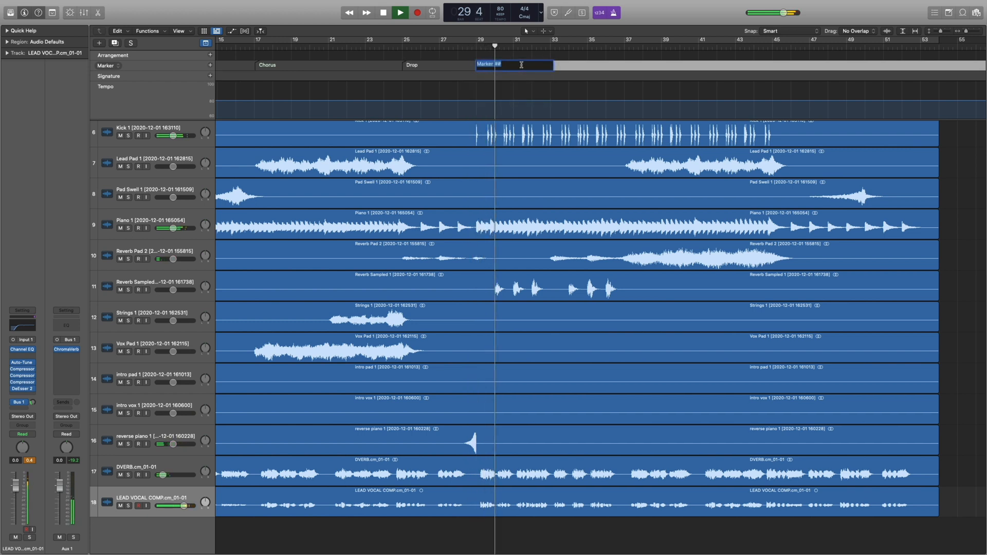
type("Verse 2")
key("Return")
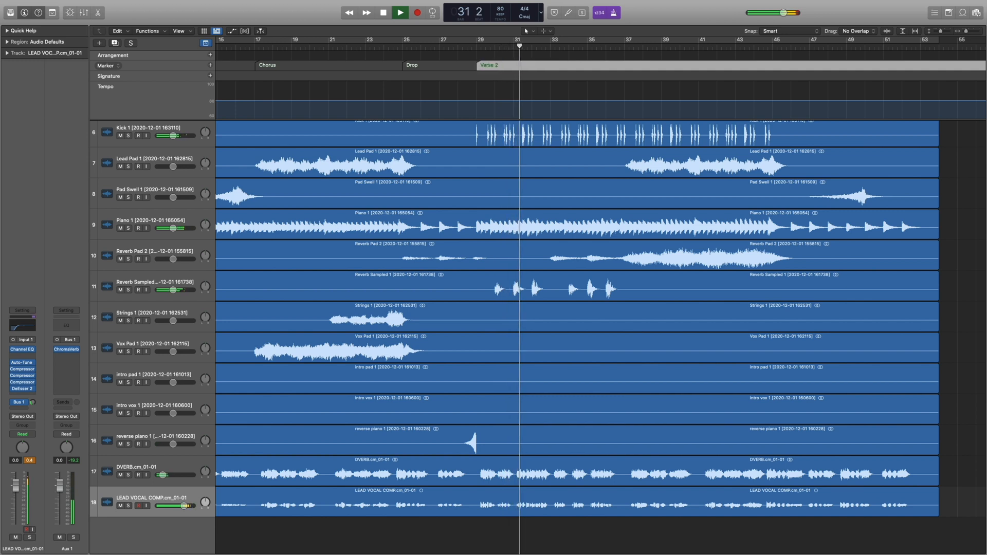
Check the track levels through Verse 2, and lower the Bass slightly and the Distorted Pad to about -9.8 dB.
scroll(293, 291, "right", 3)
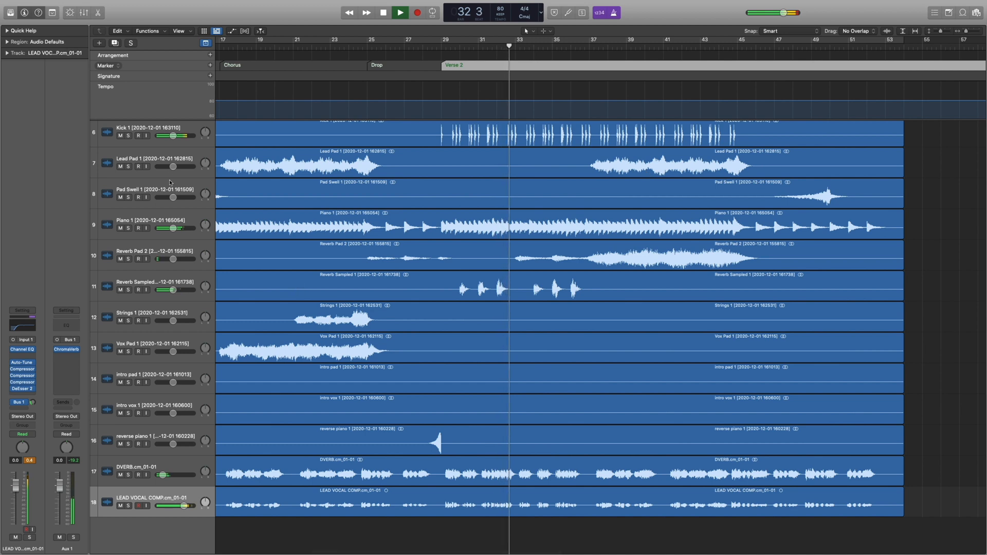
scroll(161, 174, "up", 1)
scroll(160, 175, "up", 4)
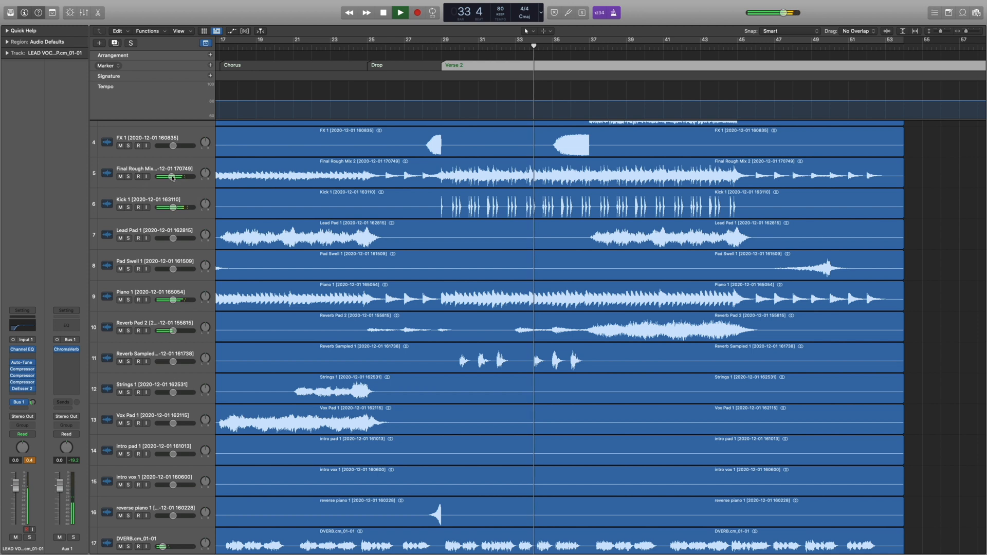
scroll(180, 169, "down", 2)
scroll(180, 169, "down", 3)
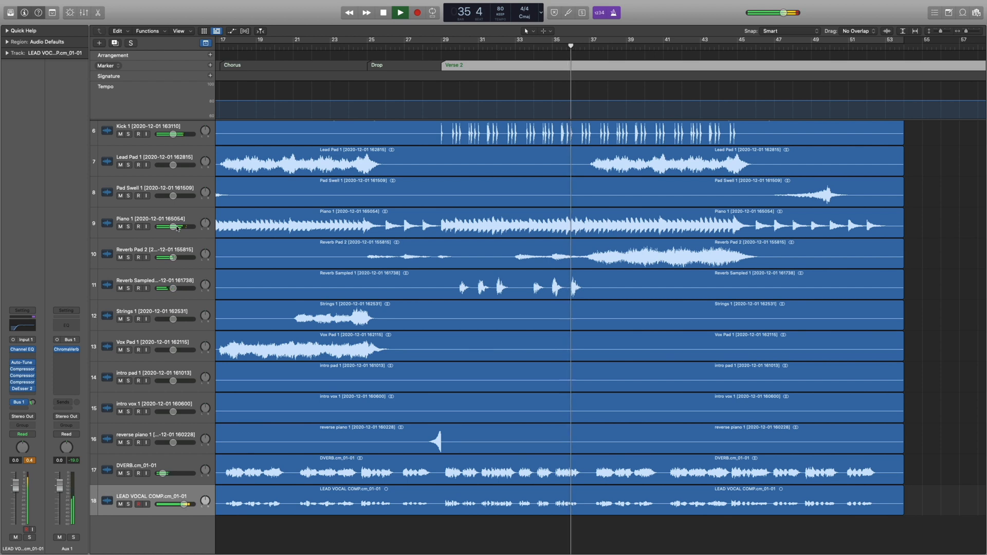
scroll(177, 232, "up", 5)
scroll(178, 230, "up", 3)
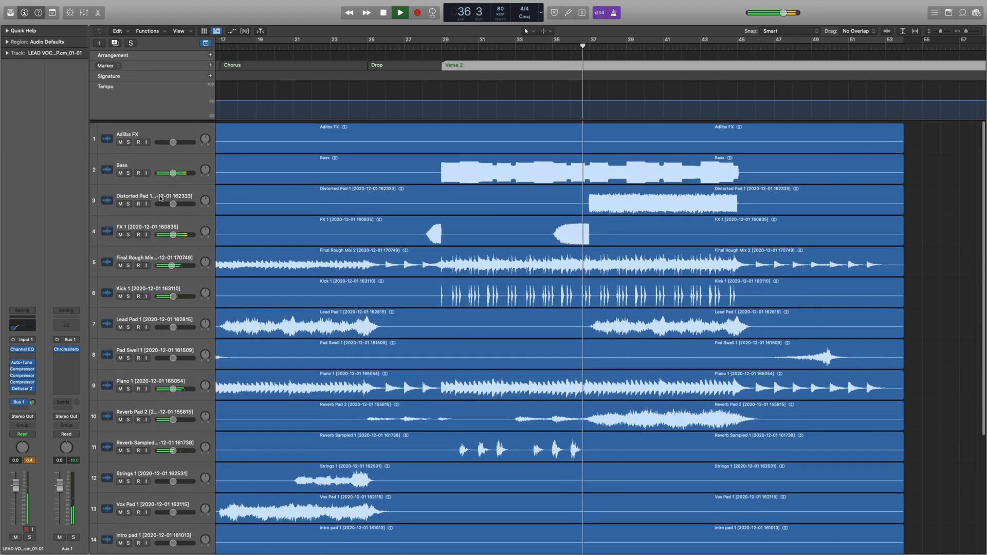
left_click(178, 226)
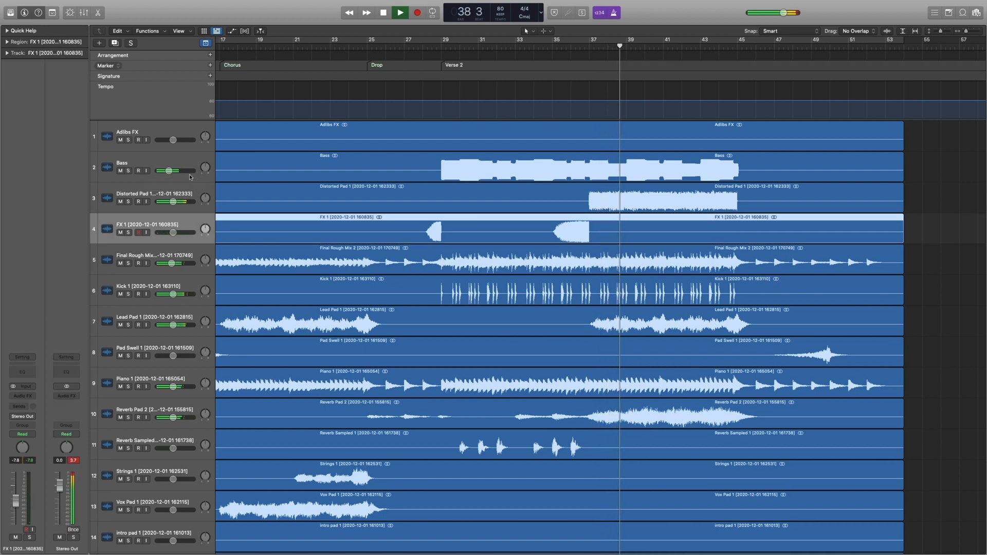
left_click_drag(174, 201, 173, 201)
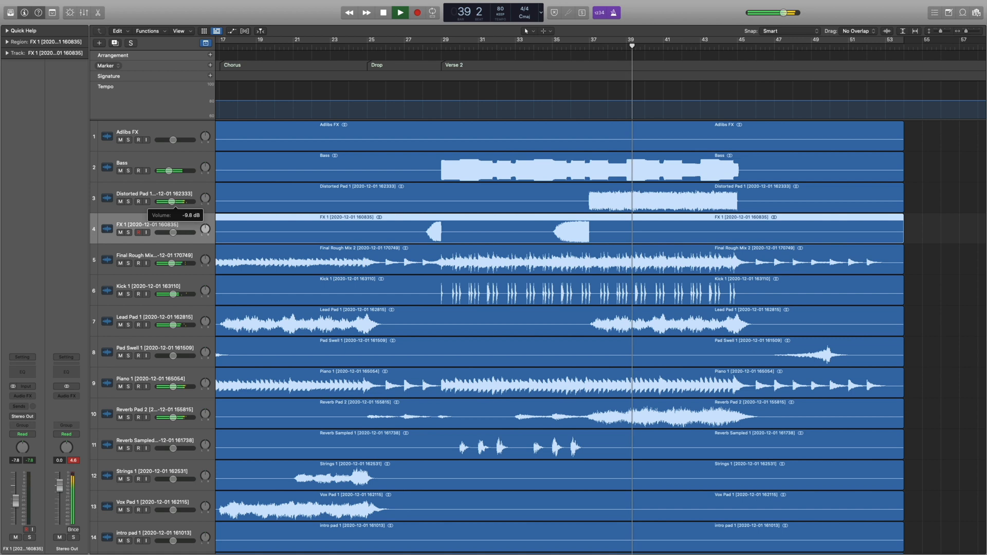
Replay from just before bar 37, create a marker at bar 37, and name it Chorus 2.
left_click(580, 49)
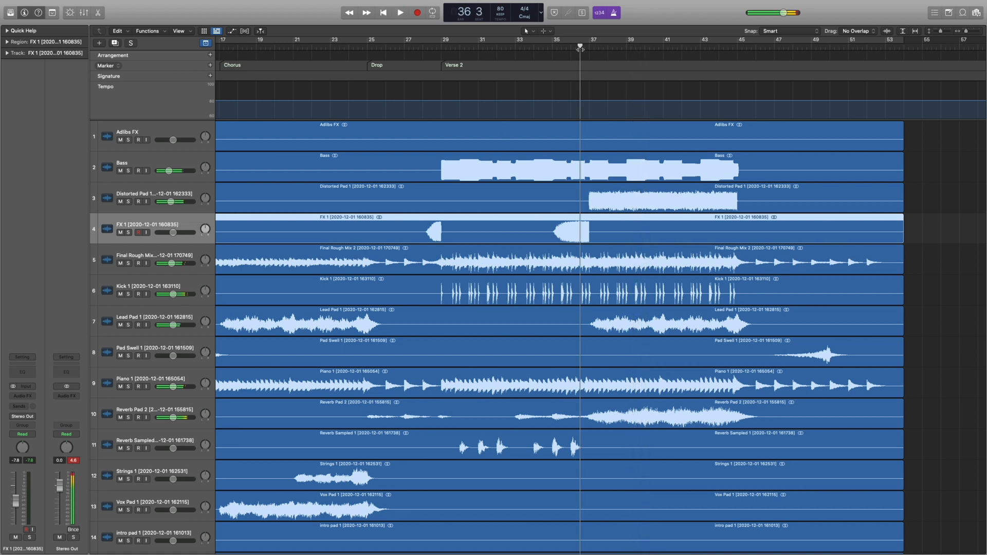
left_click(210, 66)
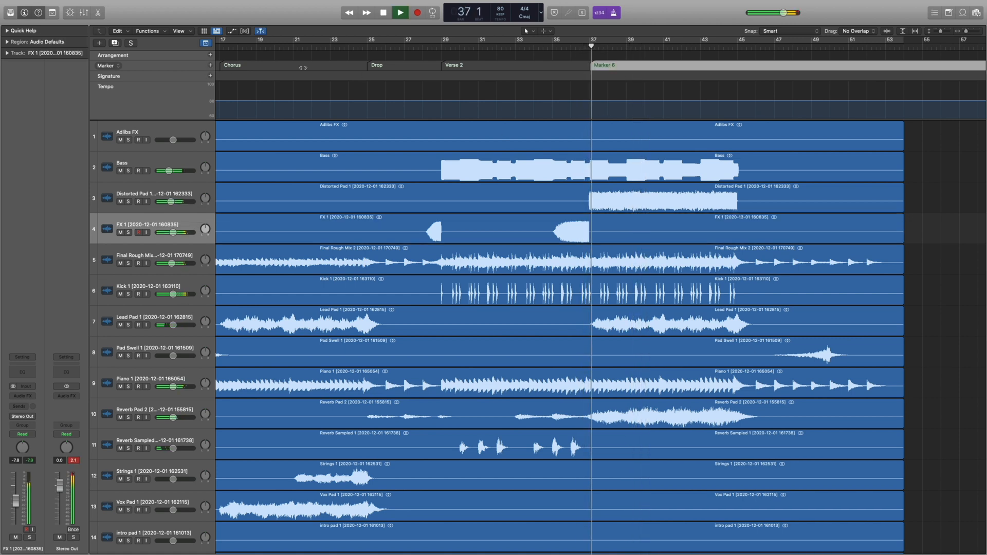
double_click(607, 65)
type("Chorus 2")
key("Return")
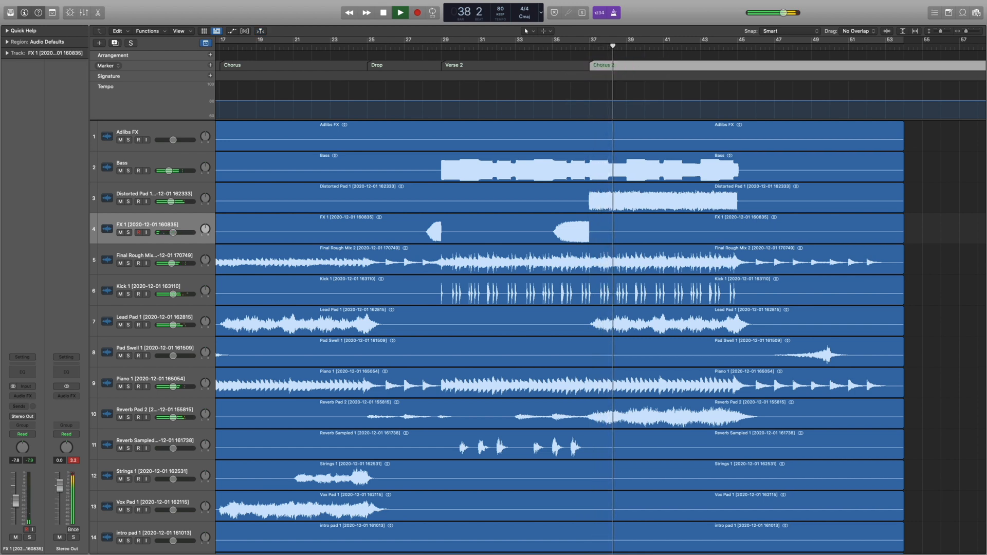
Slightly lower the volume of the instrumental tracks, including Kick, Piano and Reverb Pad, during Chorus 2.
left_click(153, 156)
scroll(175, 268, "down", 5)
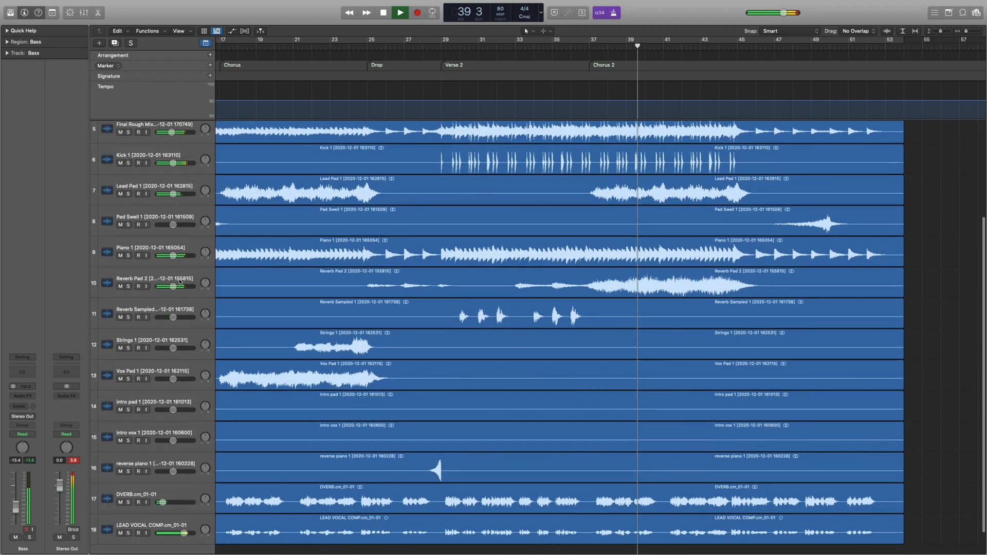
left_click(181, 281, "shift")
left_click_drag(170, 286, 171, 287)
left_click(194, 248)
scroll(347, 427, "down", 3)
scroll(347, 427, "up", 1)
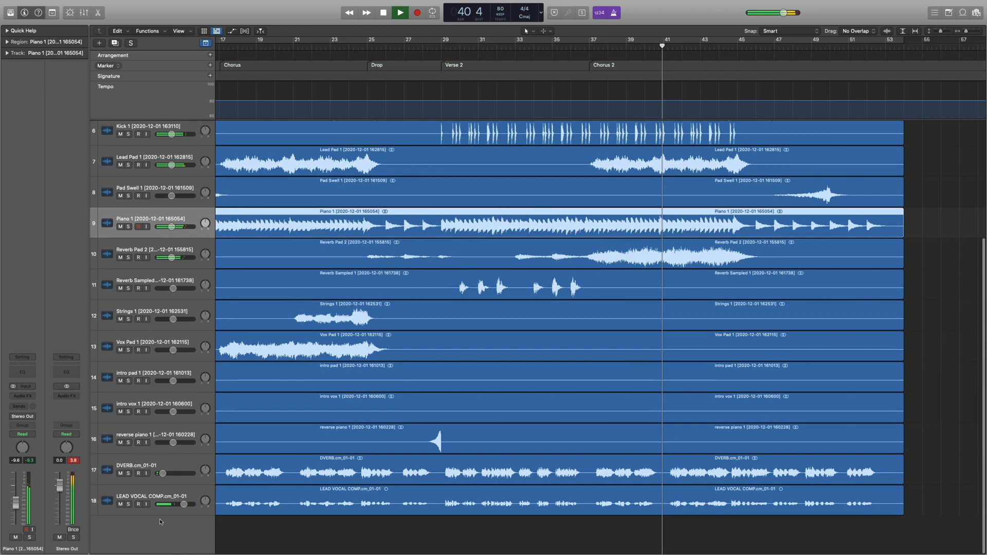
Lower the lead vocal's volume slightly, and lower tracks 1 to 16 together, bringing Adlibs FX to -10.4 dB.
left_click_drag(175, 504, 172, 508)
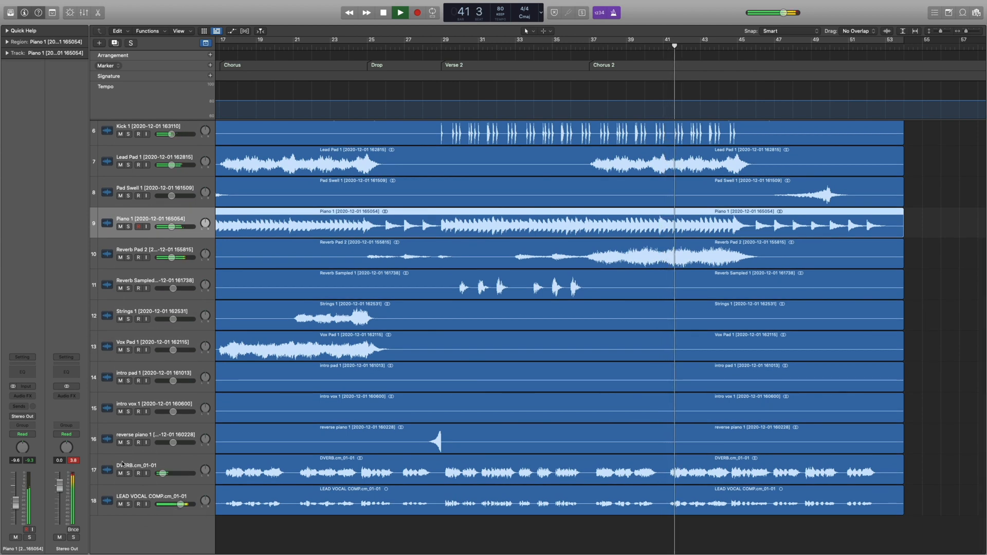
key("space")
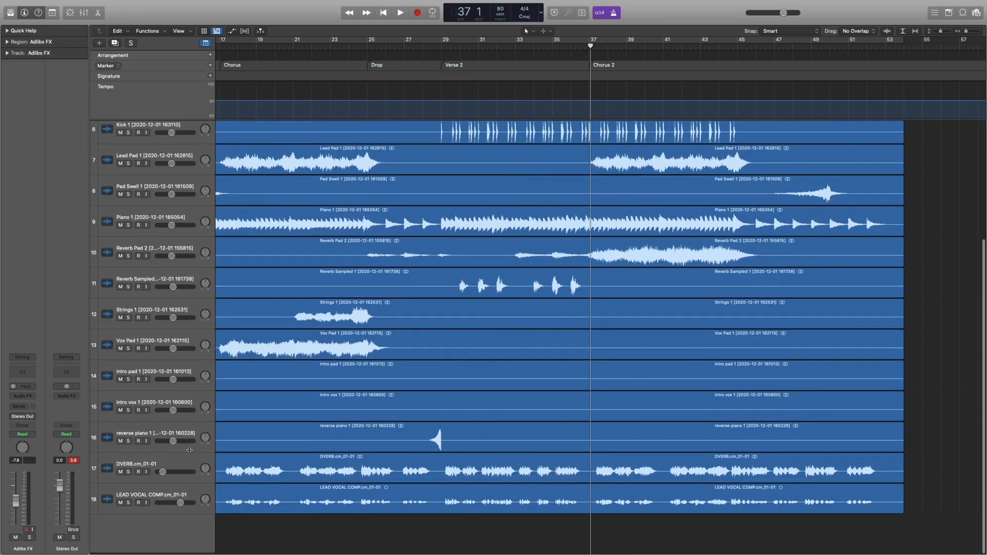
left_click(179, 437, "shift")
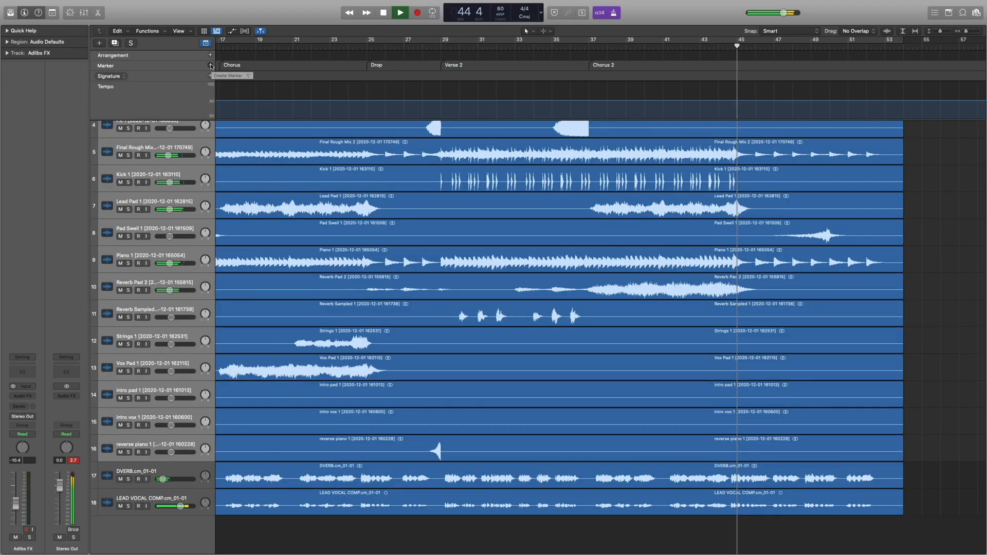
Create a marker at bar 45 during playback and name it Outro.
left_click(211, 65)
double_click(767, 65)
type("Outro")
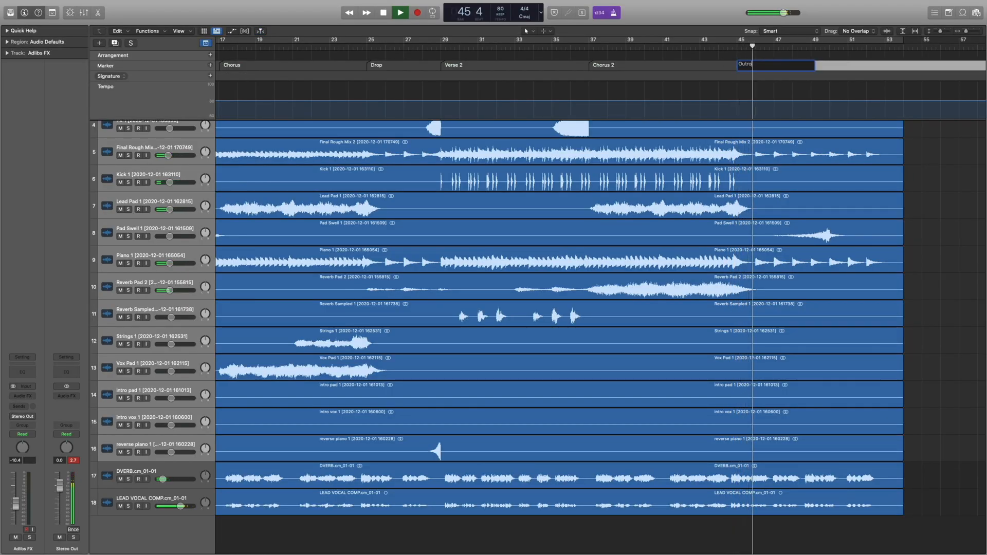
key("Return")
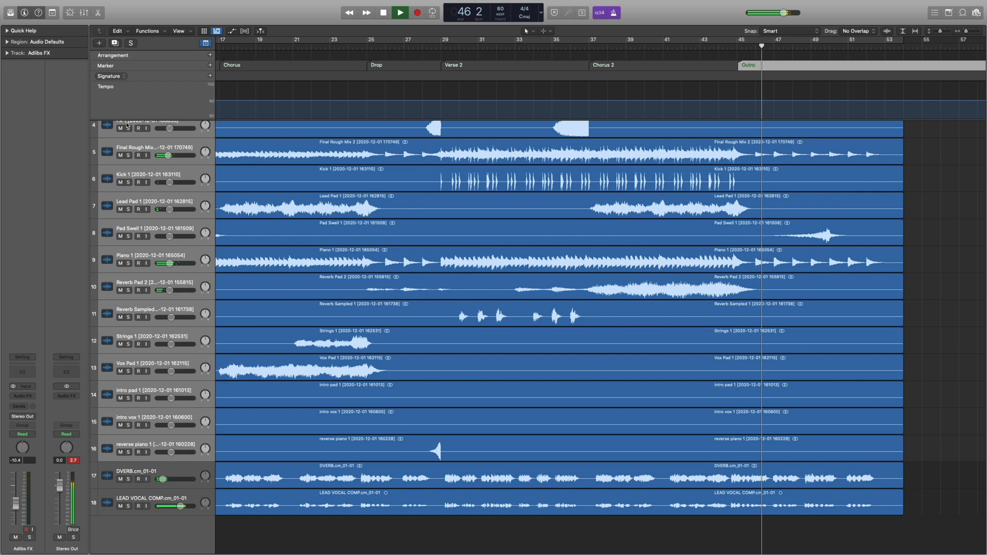
Stop playback and hide the Tempo, Signature and Arrangement global tracks, keeping only the Marker track.
key("space")
right_click(170, 98)
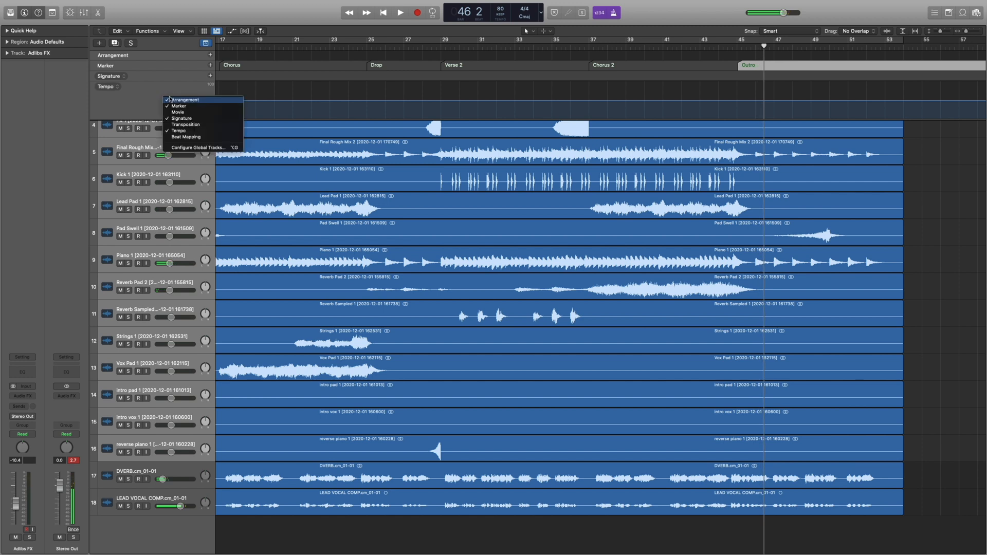
left_click(183, 131)
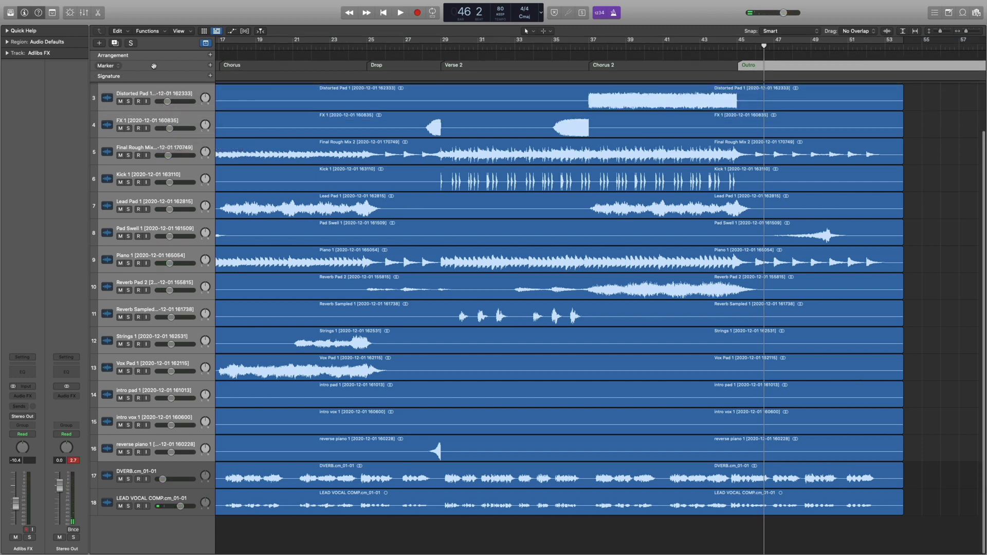
right_click(155, 77)
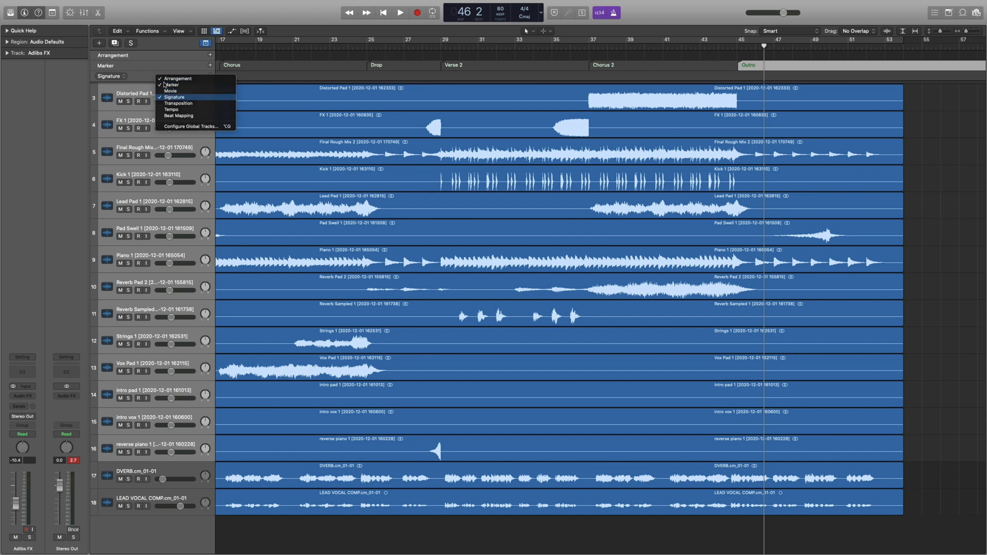
left_click(166, 96)
right_click(161, 57)
left_click(175, 57)
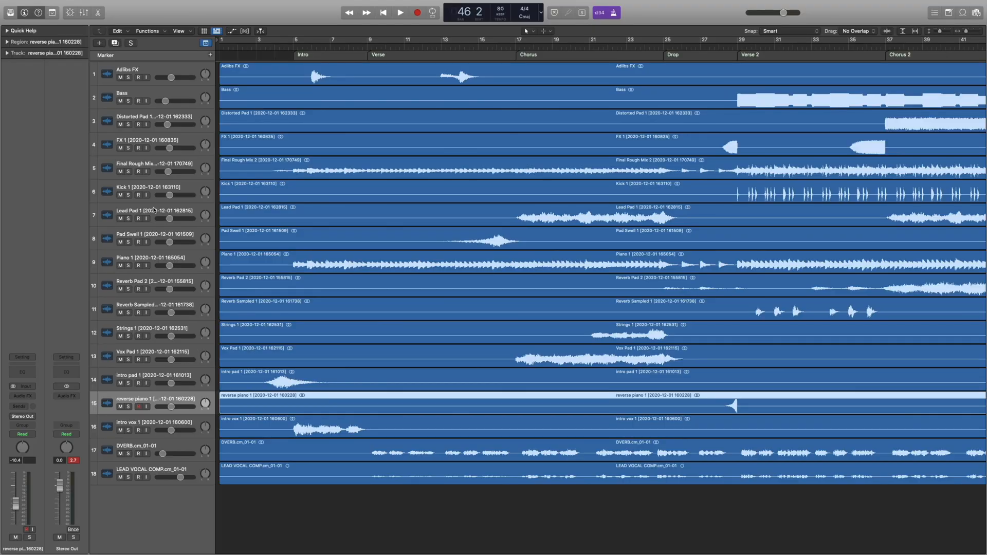
Assign purple to the selected tracks from Lead Pad 1 to reverse piano 1, and move them above the Kick track.
left_click(154, 210, "shift")
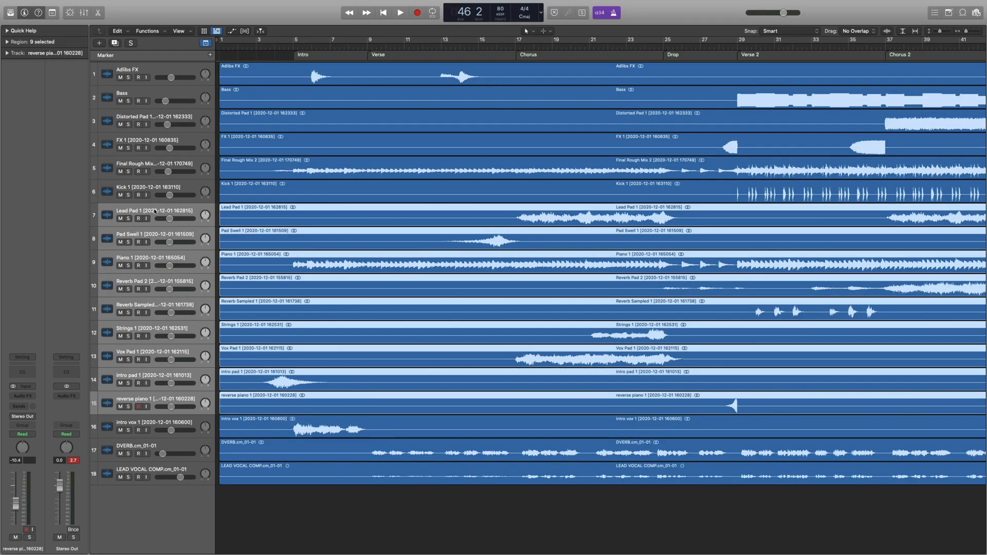
right_click(154, 210)
left_click(189, 329)
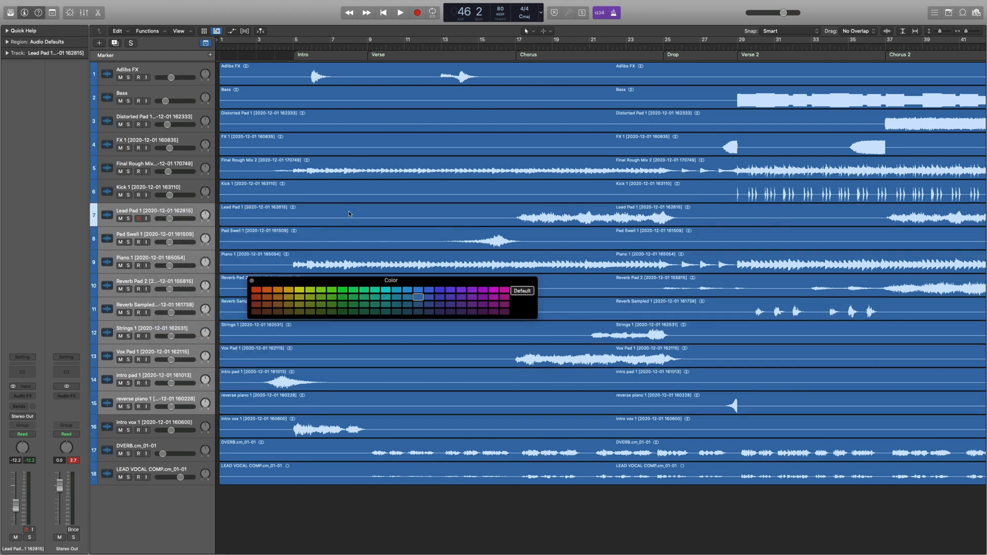
left_click(438, 289)
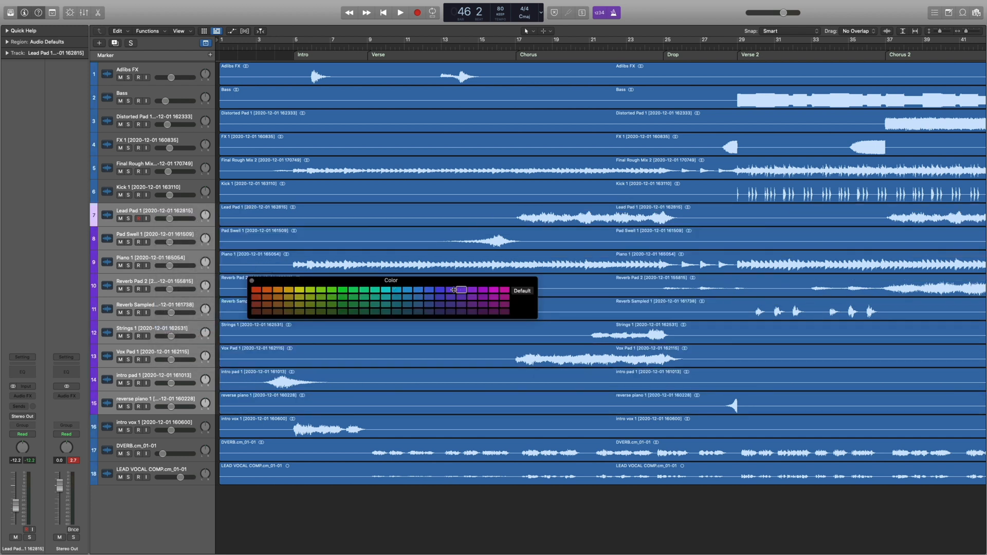
left_click(251, 281)
left_click_drag(152, 212, 156, 177)
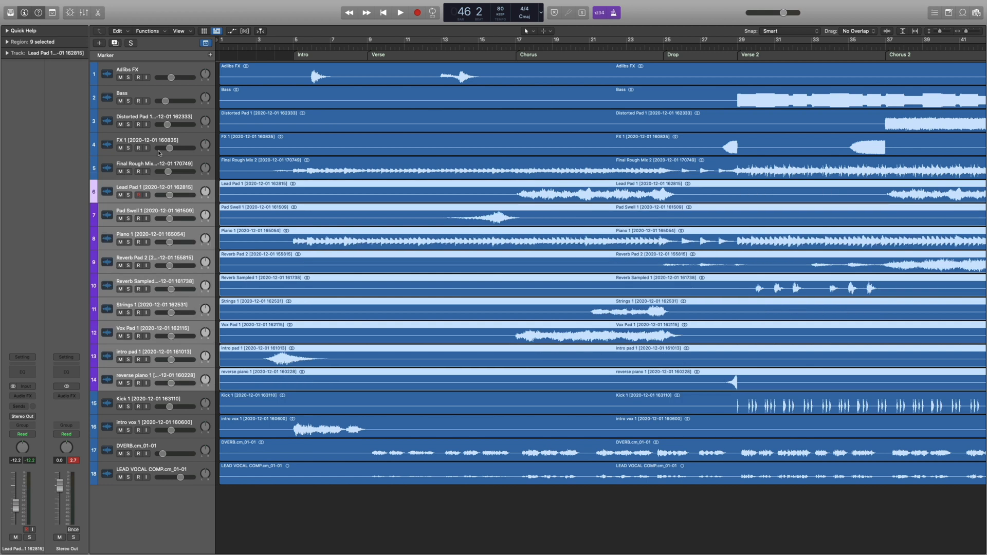
Assign purple to tracks 1 to 14, from Adlibs FX to reverse piano 1, and color their regions by track.
left_click(170, 72, "shift")
right_click(177, 71)
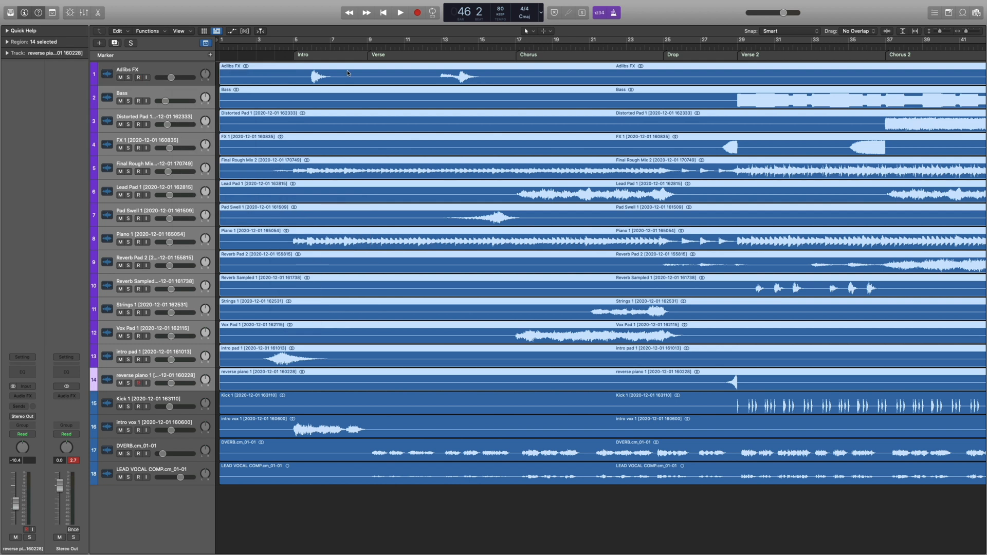
left_click(361, 78, "shift")
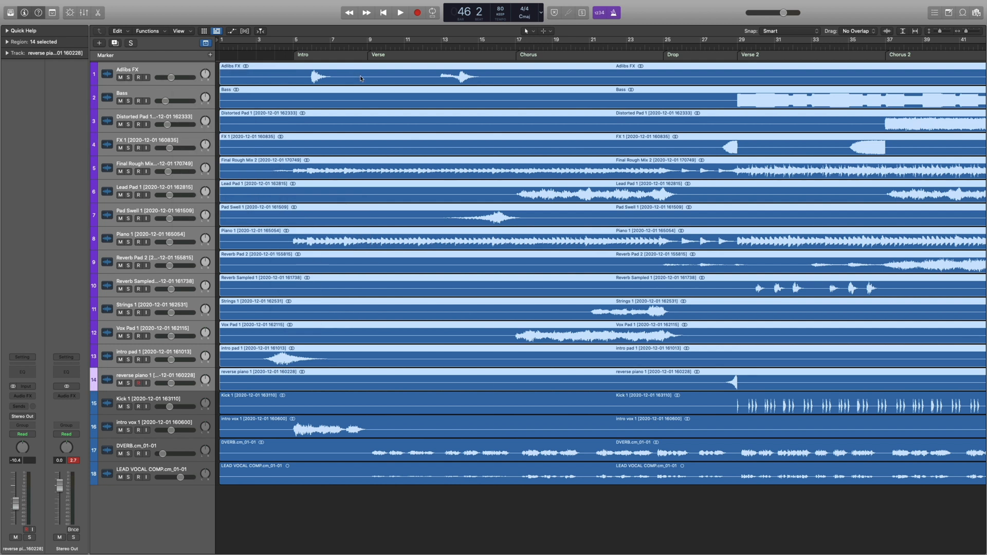
right_click(361, 78)
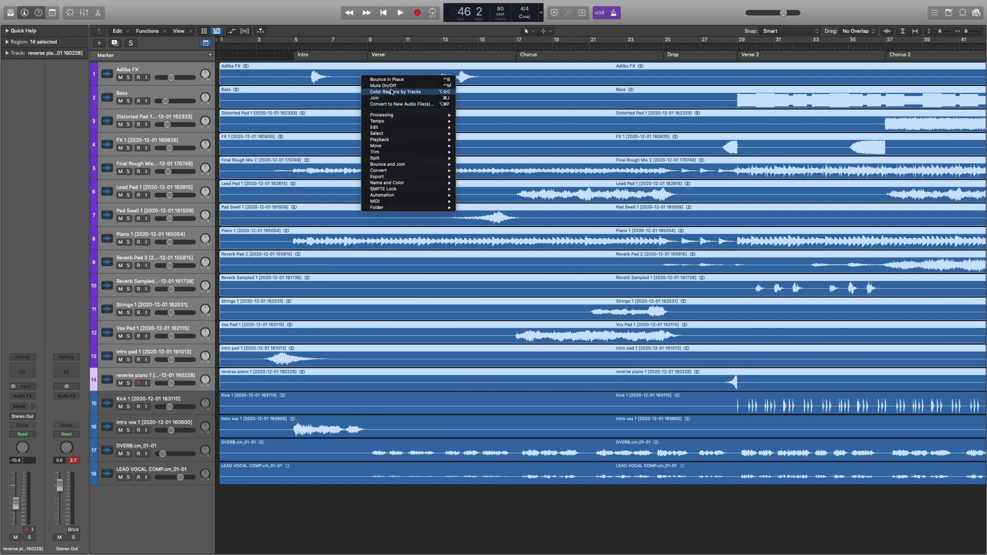
left_click(392, 91)
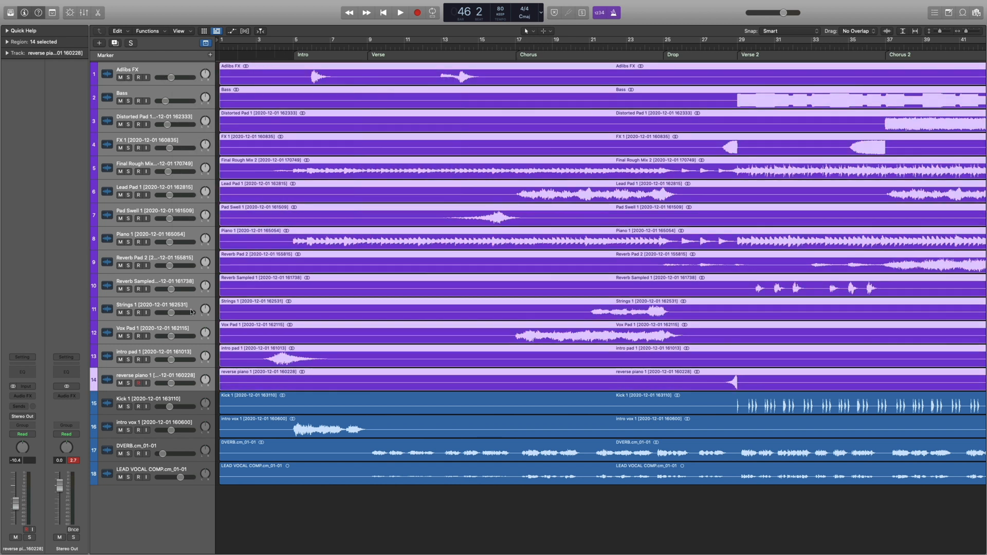
Assign brown to the Kick 1 track and color its region by track.
right_click(161, 397)
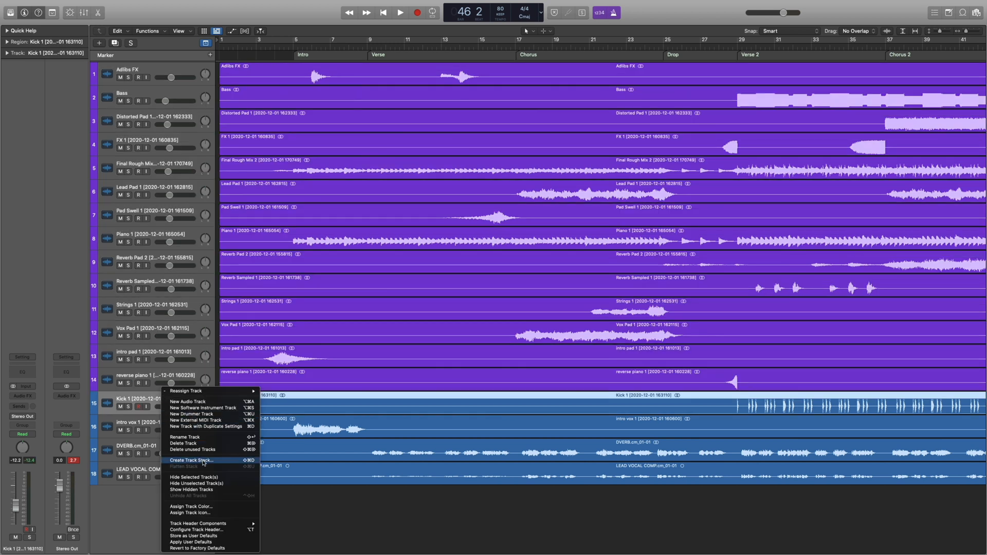
left_click(192, 507)
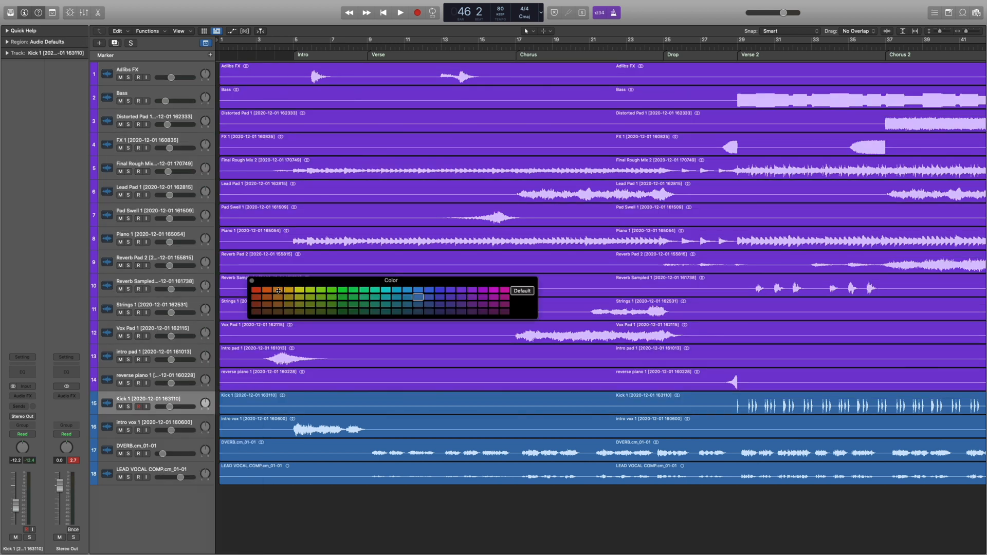
left_click(251, 281)
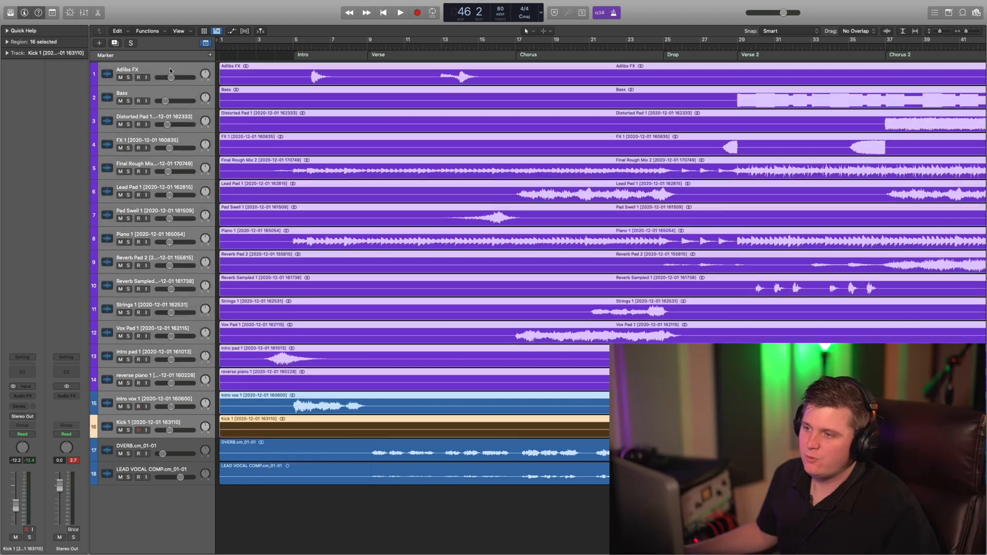
Group the 16 selected tracks, including Adlibs FX and Kick 1, in a summing track stack named Music Stack.
right_click(172, 70)
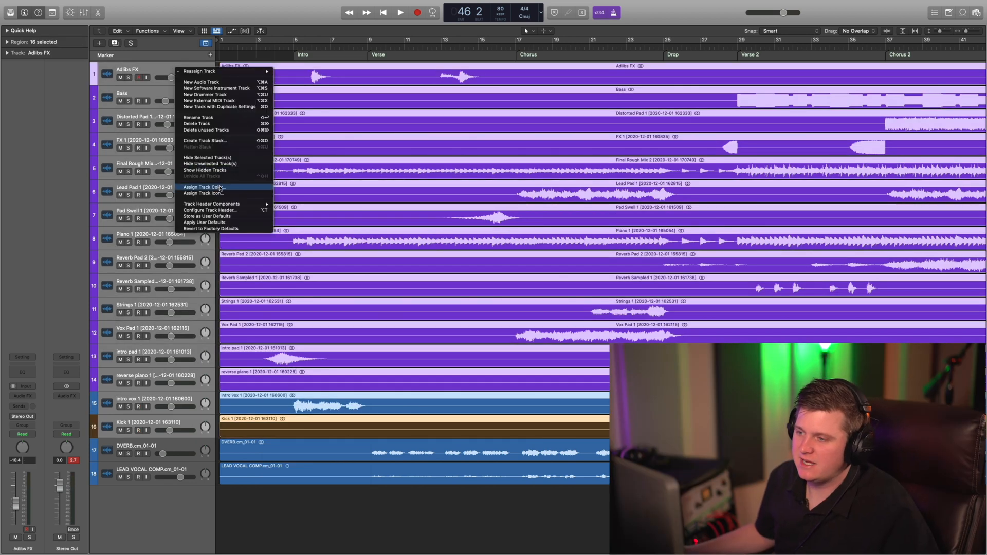
left_click(230, 142)
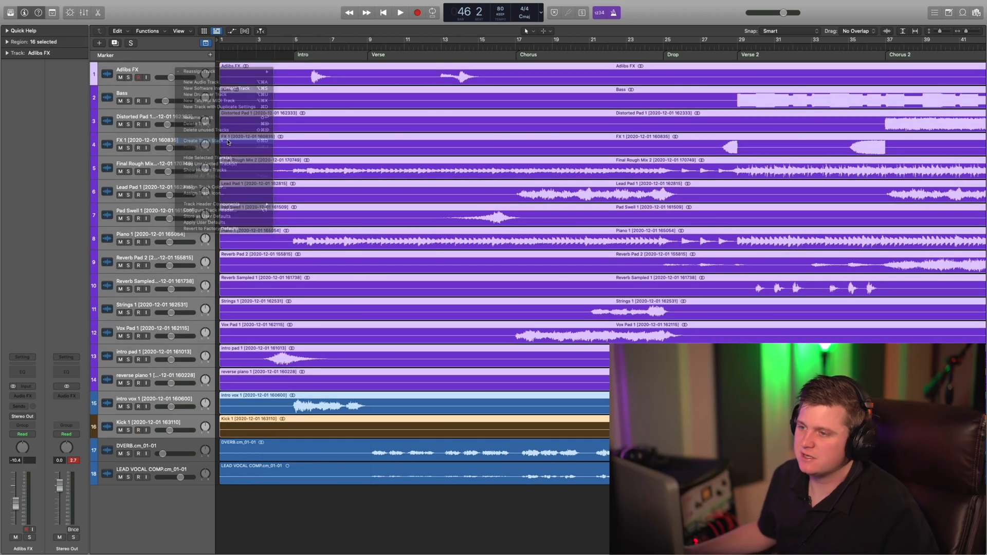
left_click(544, 58)
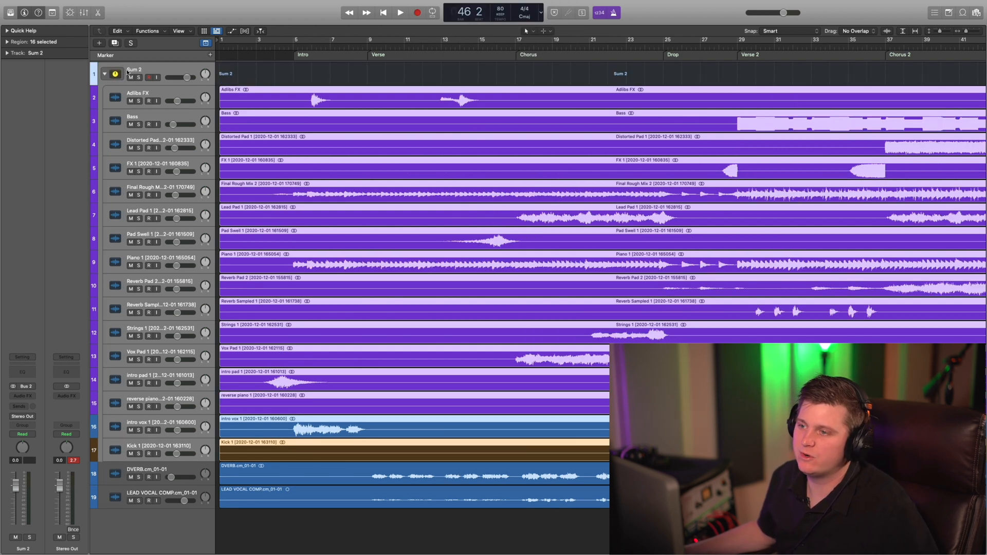
double_click(128, 70)
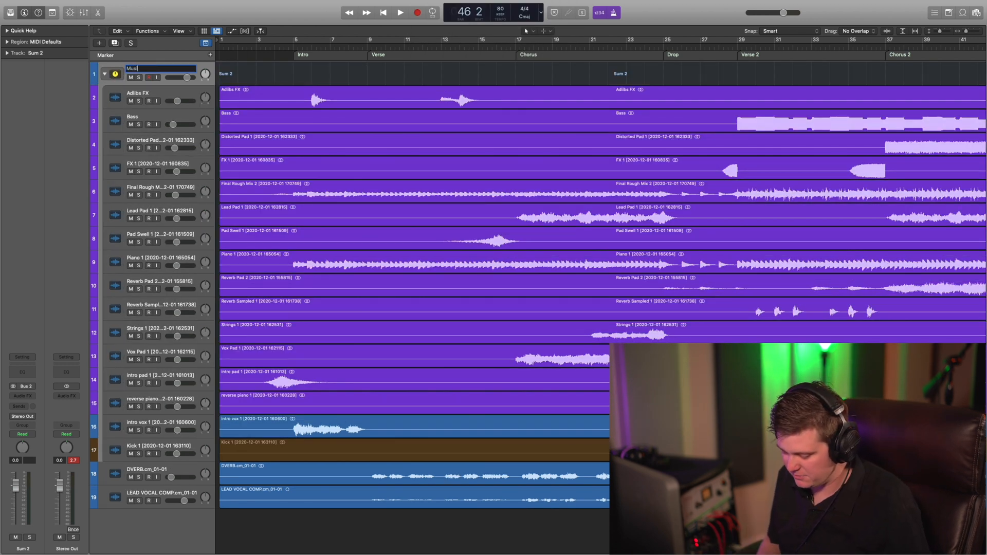
Collapse the Music Stack and enlarge the height of the visible tracks.
left_click(104, 74)
key("super+Down")
key("super+Down")
key("super+Down")
key("super+Down")
key("super+Down")
key("super+Down")
key("super+Down")
key("super+Down")
key("super+Down")
key("super+Down")
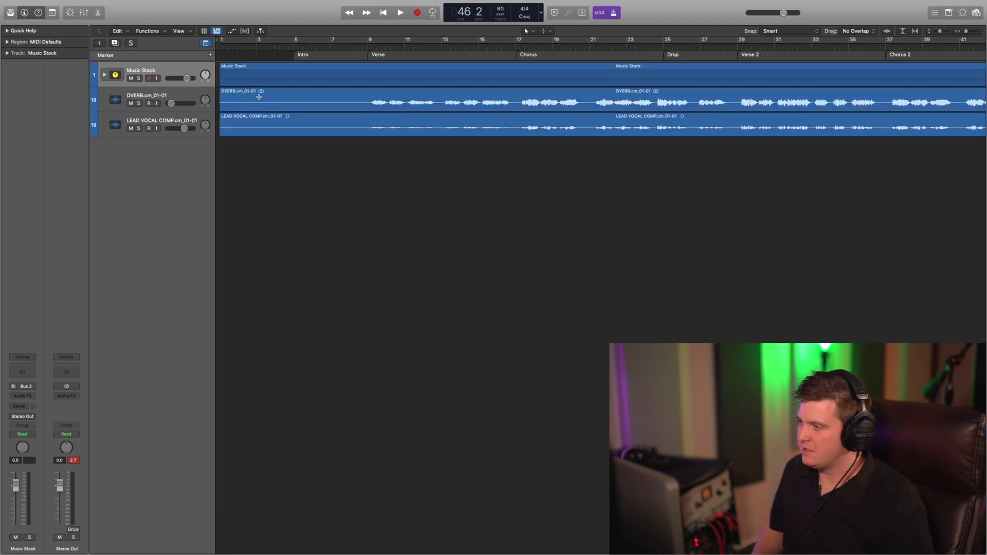
key("super+Down")
key("super+Down")
key("super+Down")
key("super+Down")
key("super+Down")
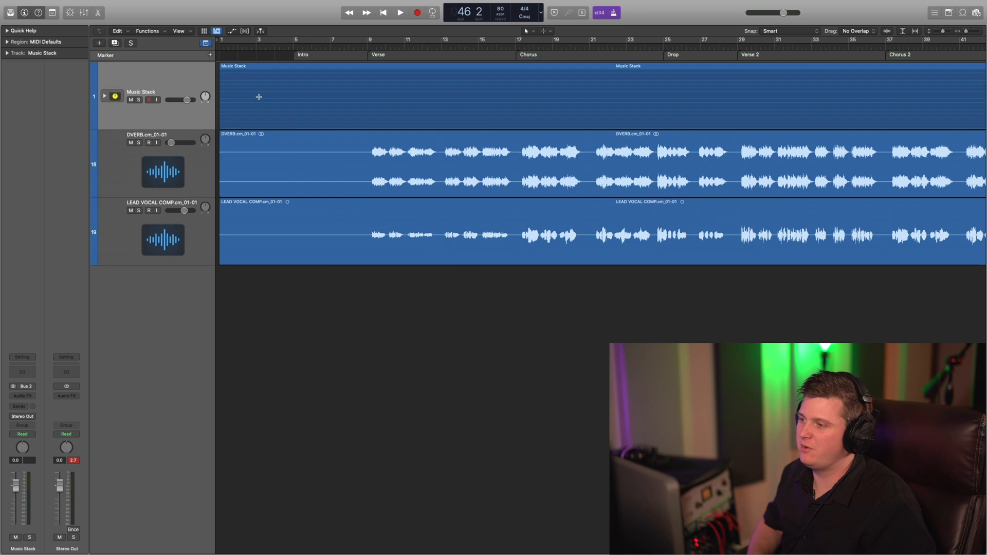
Solo the DVERB track, play it from the Verse, set its volume to -21.0 dB, and unsolo it.
left_click(138, 168)
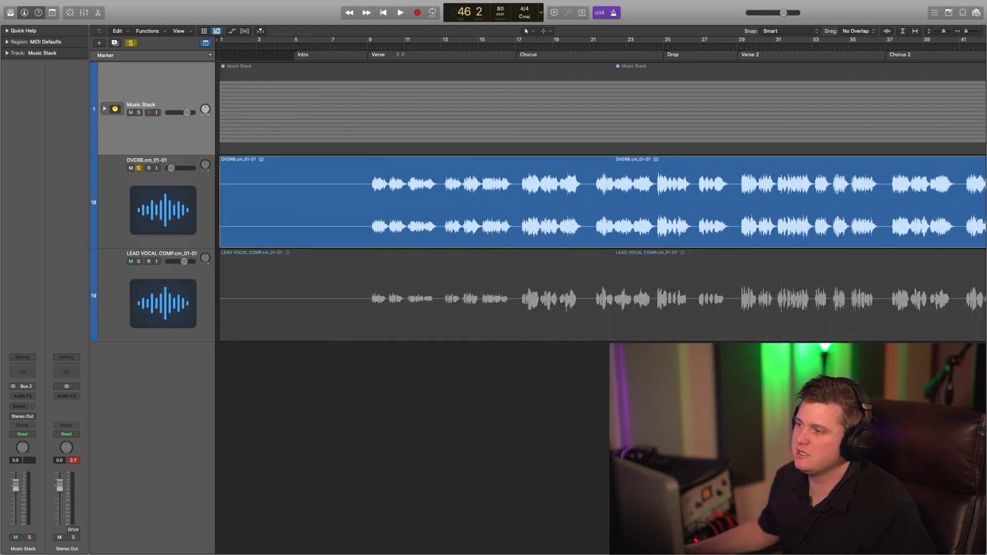
left_click(380, 212)
key("space")
mouse_move(171, 171)
left_mouse_down()
mouse_move(187, 169)
mouse_move(168, 170)
left_mouse_up()
key("space")
left_click(139, 168)
key("super+a")
left_click(383, 171)
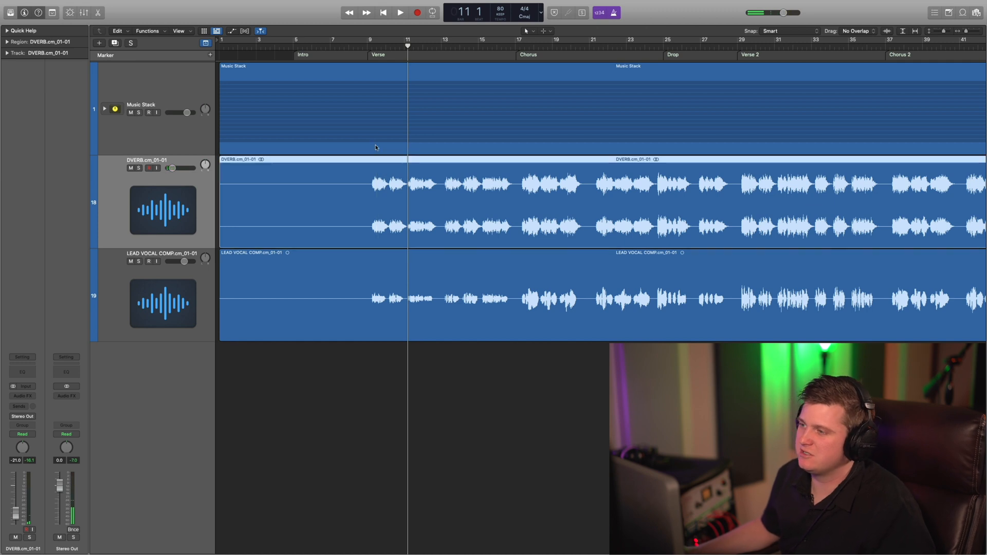
Play the mix from bar 9 with the Music Stack expanded, and stop with the metronome turned off.
left_click(369, 48)
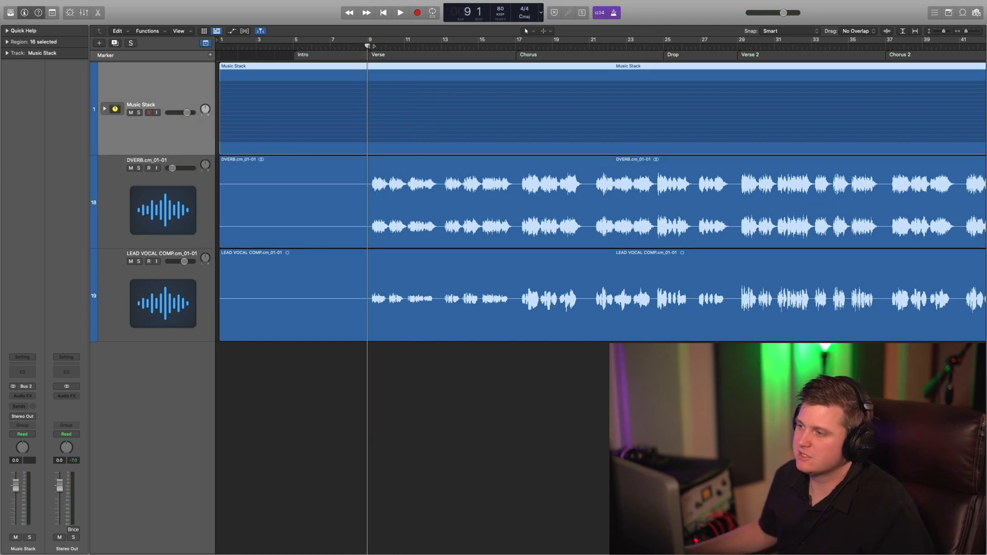
left_click(358, 37)
key("space")
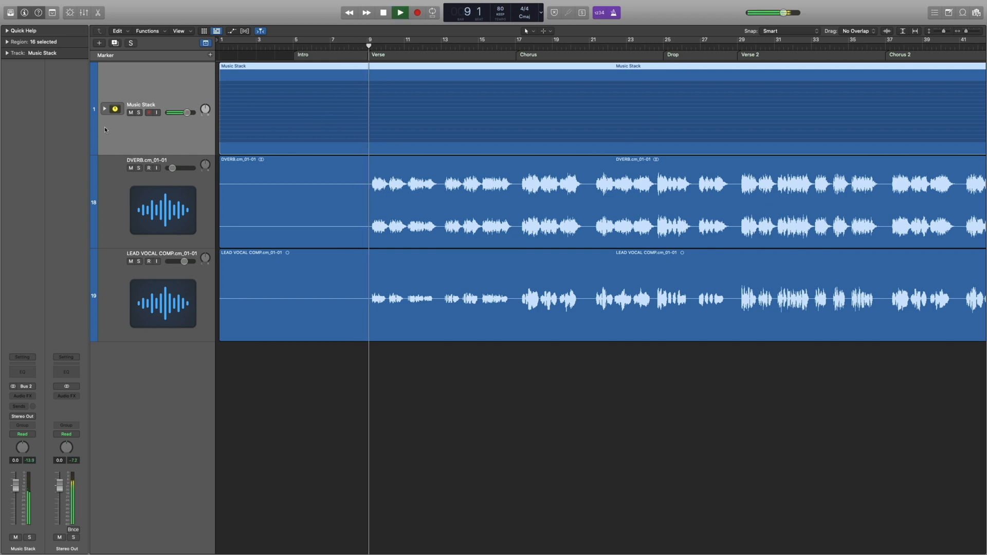
left_click(104, 109)
scroll(291, 154, "down", 10)
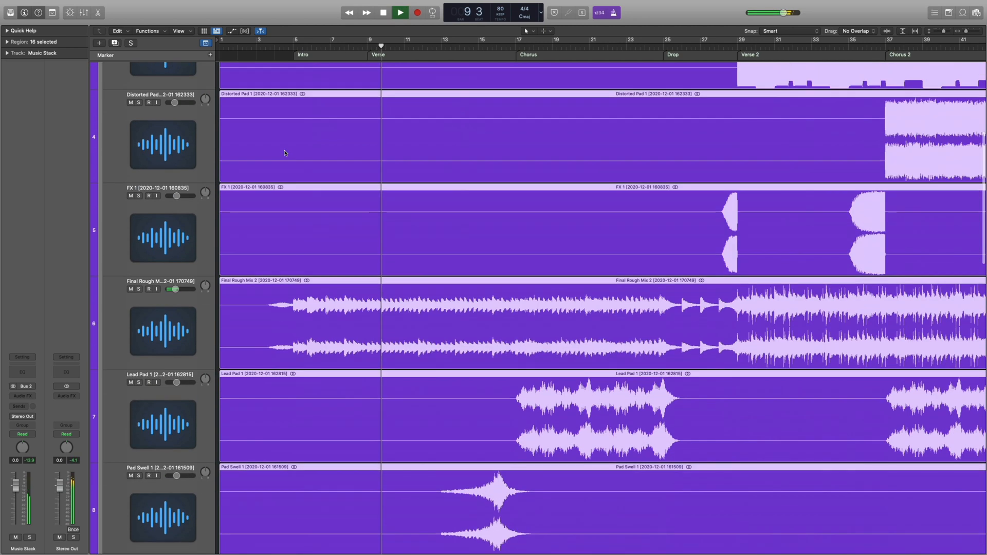
scroll(285, 151, "down", 5)
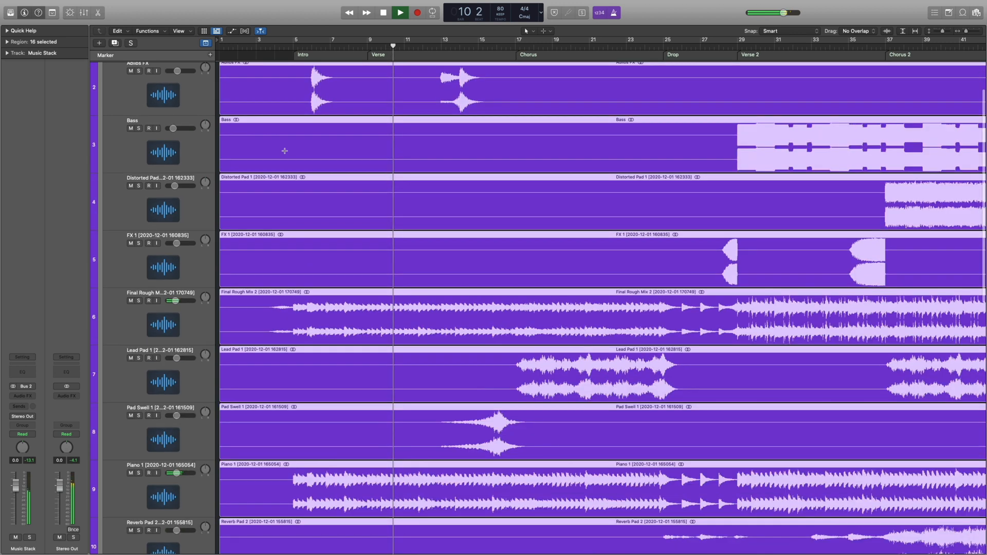
key("space")
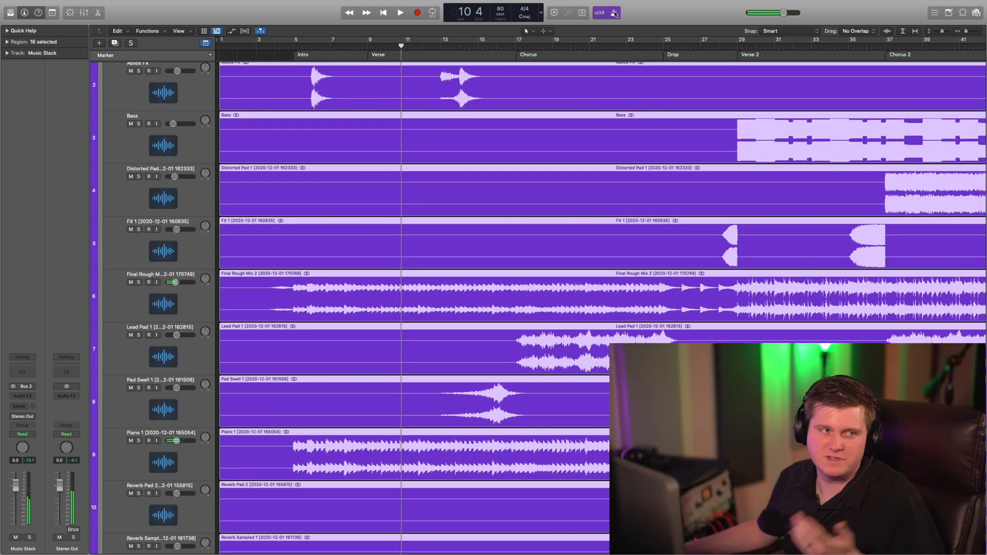
key("space")
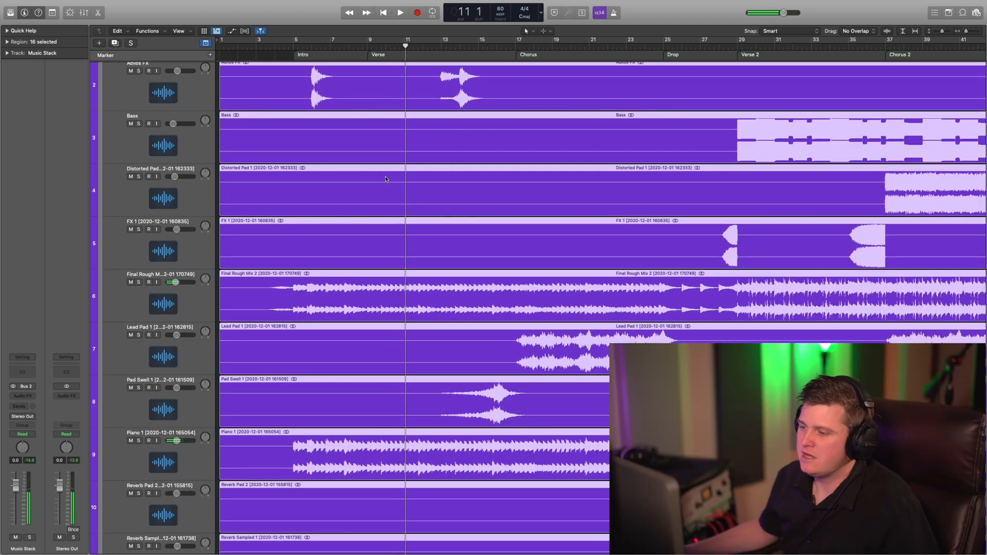
Play from the piano's entry at bar 5 and compare Piano 1 soloed against the full mix.
scroll(386, 179, "down", 7)
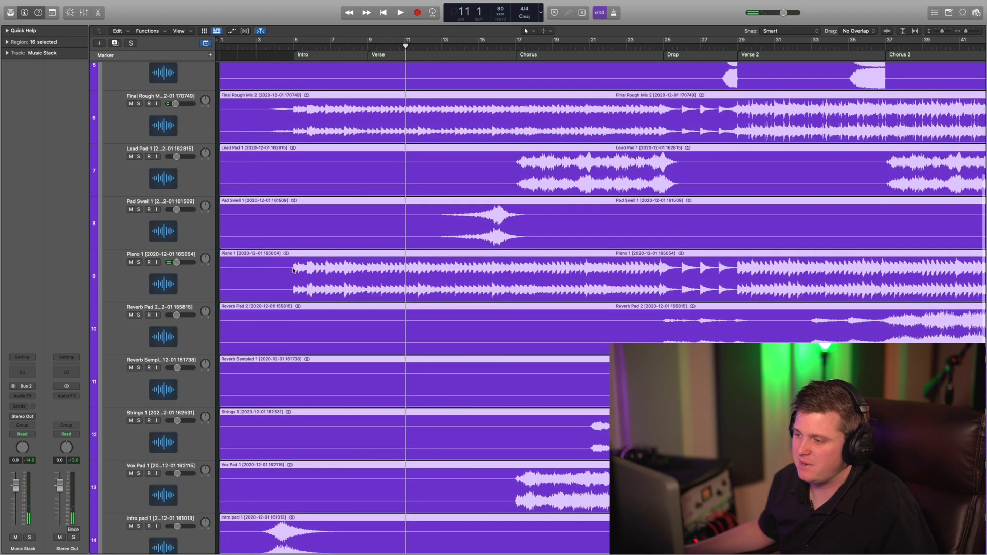
left_click(293, 271)
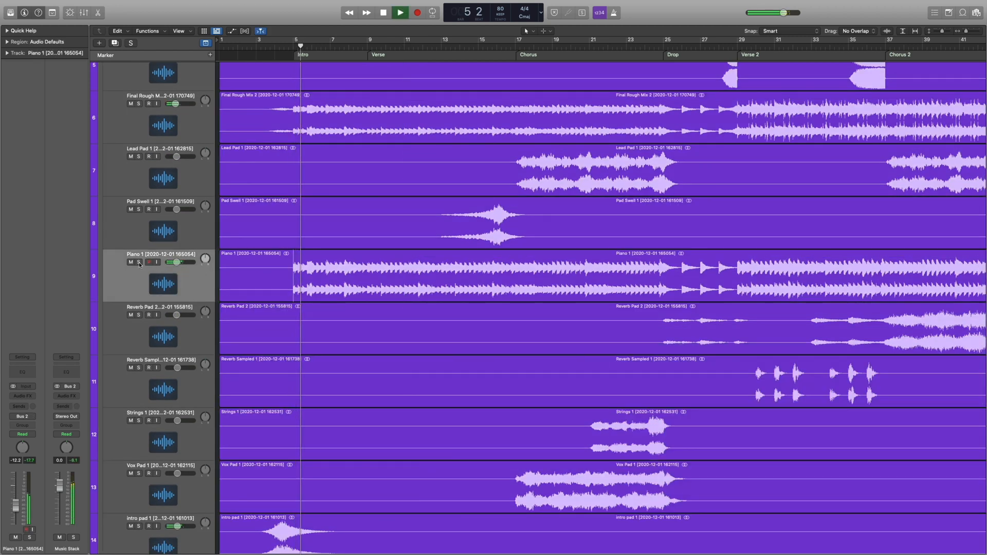
left_click(138, 262)
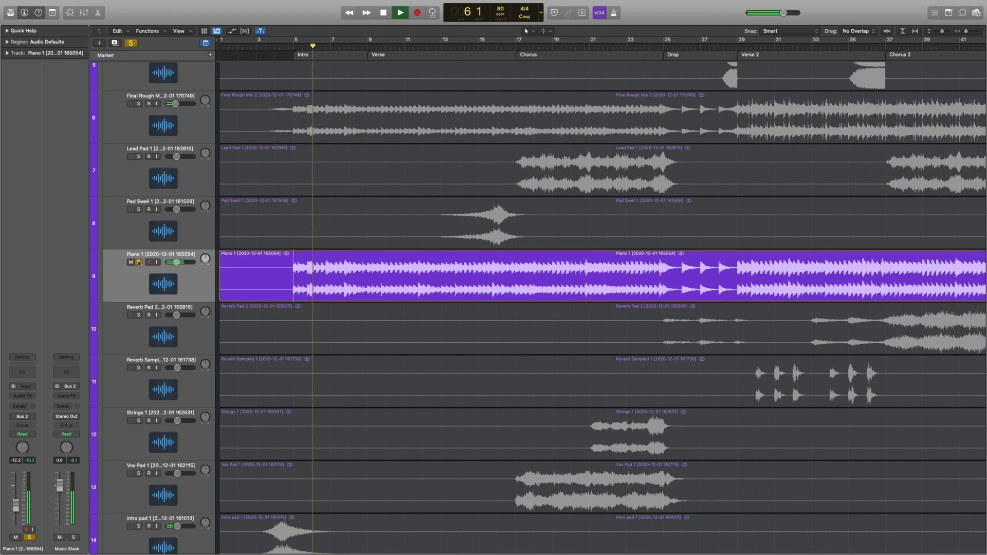
left_click(138, 262)
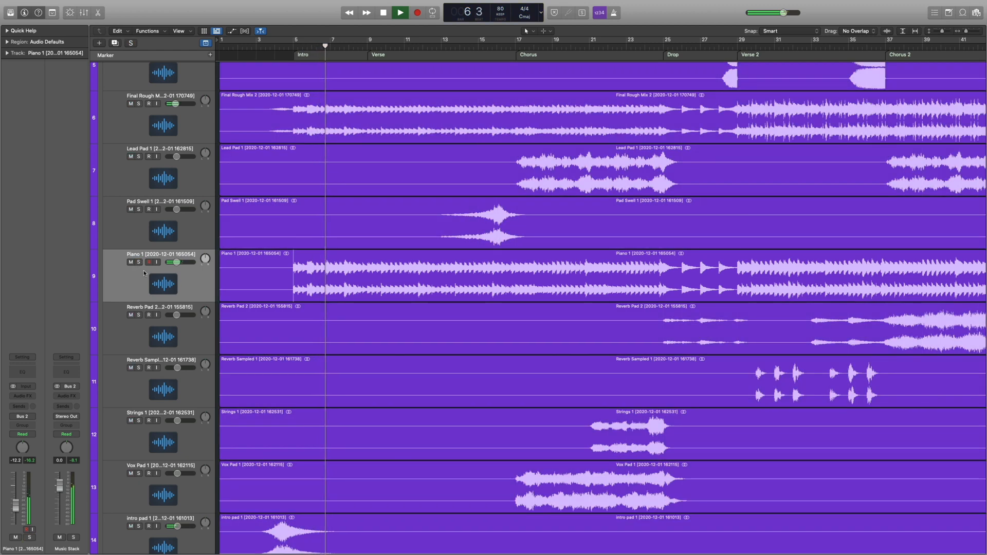
Solo the Piano 1 track and insert a Compressor on it.
left_click(138, 263)
left_click(22, 395)
mouse_move(32, 418)
left_click(88, 418)
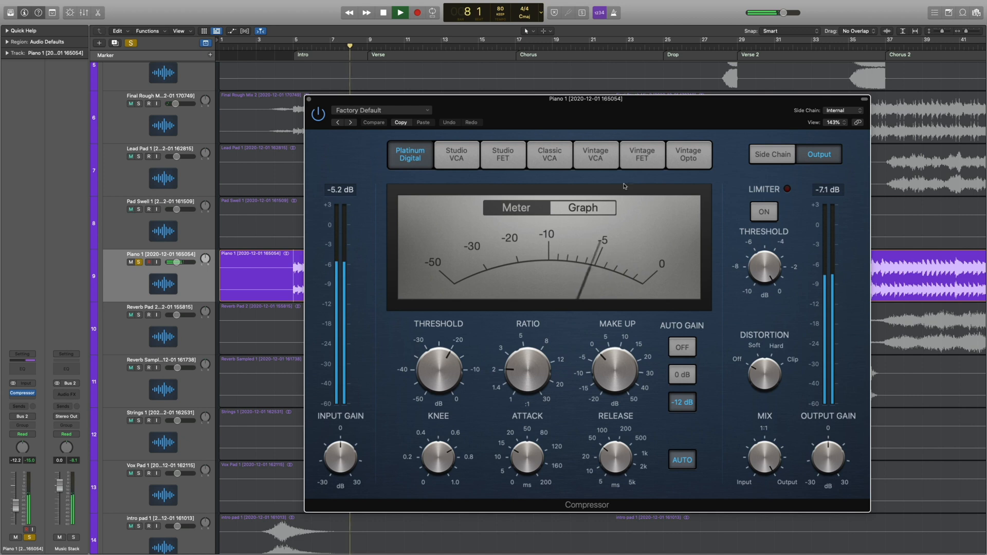
Switch the Piano 1 compressor to the Vintage Opto model, lower its threshold, and close the plug-in.
left_click(630, 156)
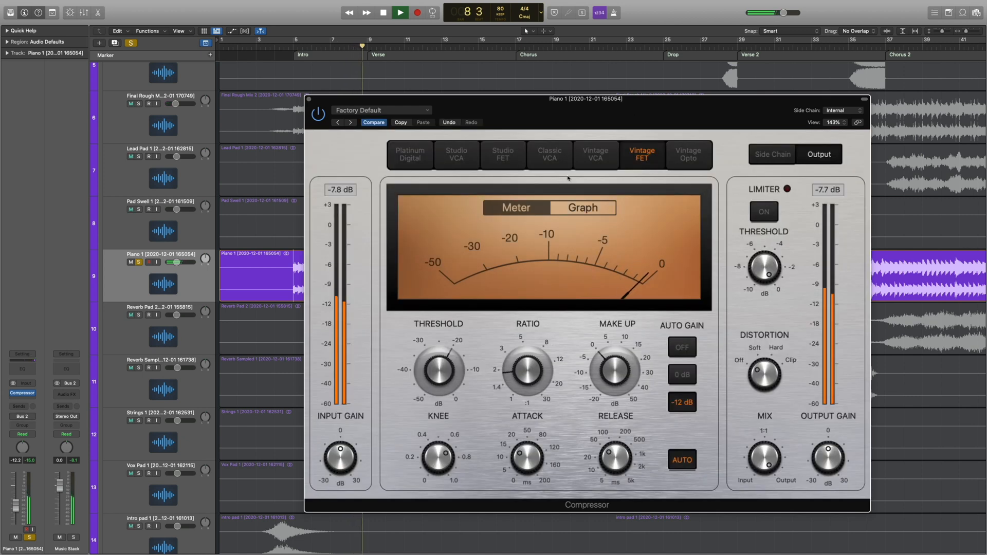
left_click(677, 160)
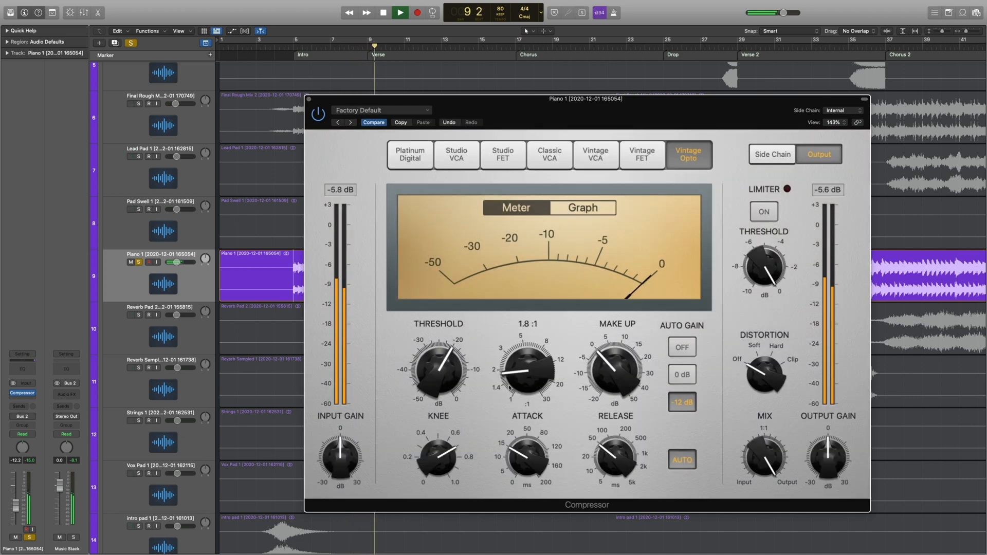
left_click_drag(457, 375, 445, 381)
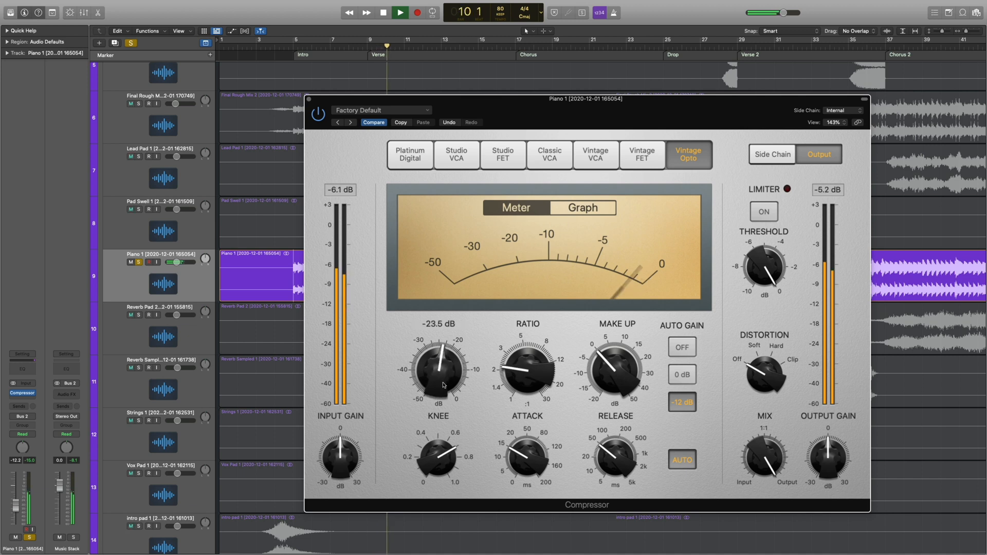
left_click(308, 99)
Raise the Piano 1 volume to -9.4 dB and give the track an upright piano icon.
left_click_drag(177, 263, 178, 263)
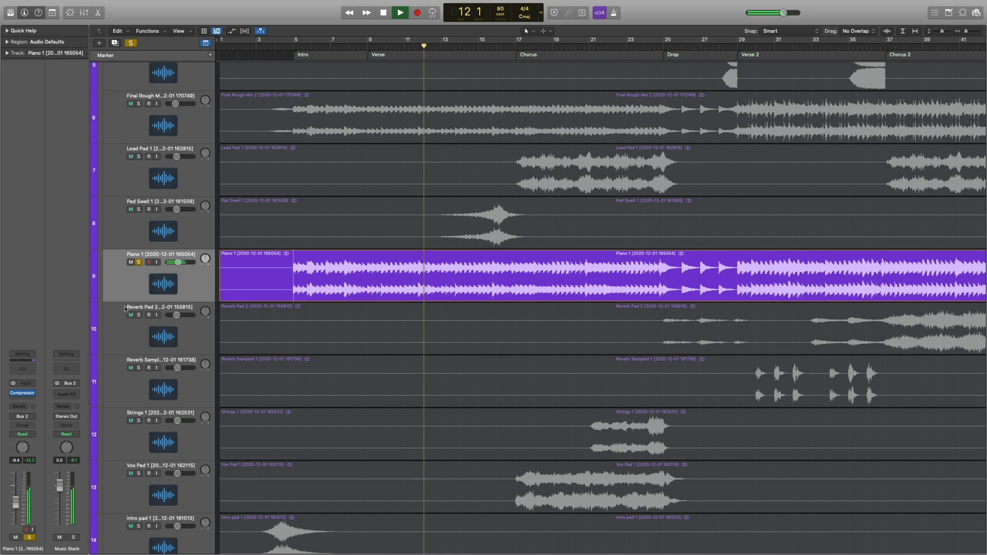
left_click(164, 285)
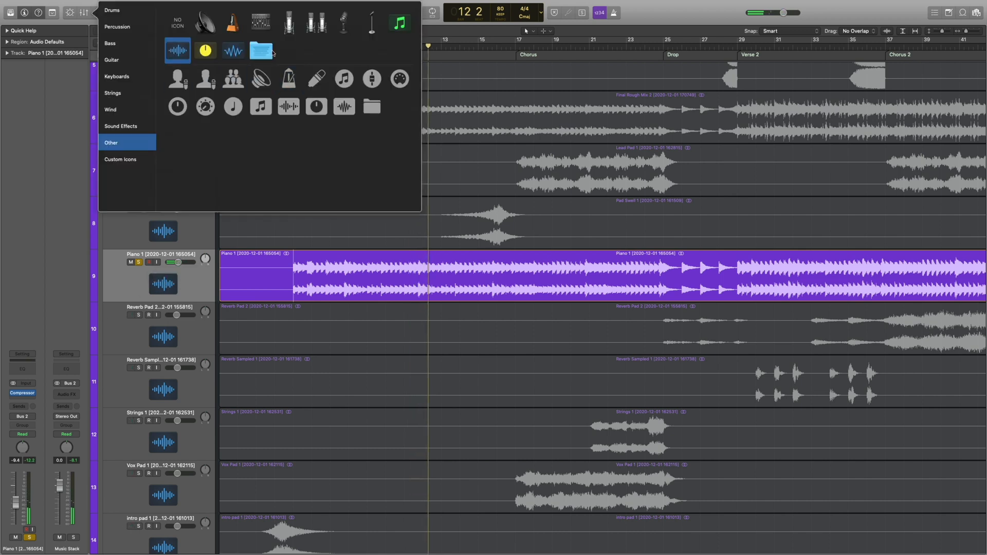
left_click(116, 76)
left_click(205, 22)
Add a Bus 1 send to Piano 1 and rename its reverb aux channel Verb 1.
left_click(20, 407)
mouse_move(31, 416)
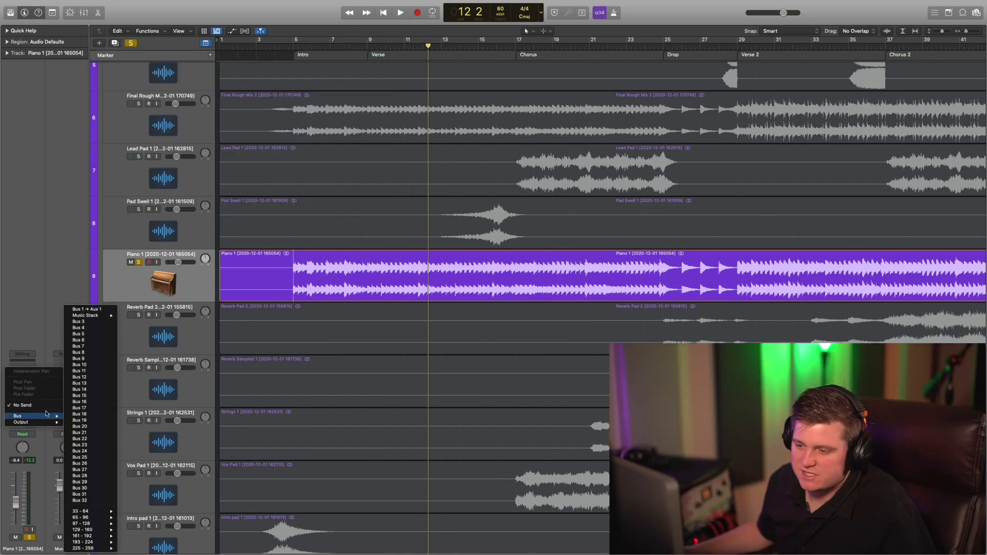
left_click(93, 309)
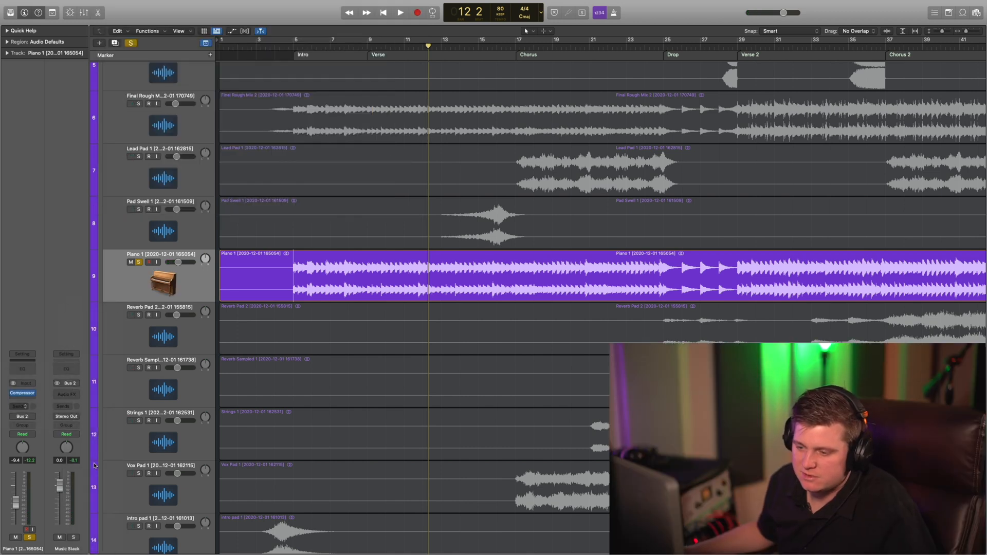
double_click(66, 549)
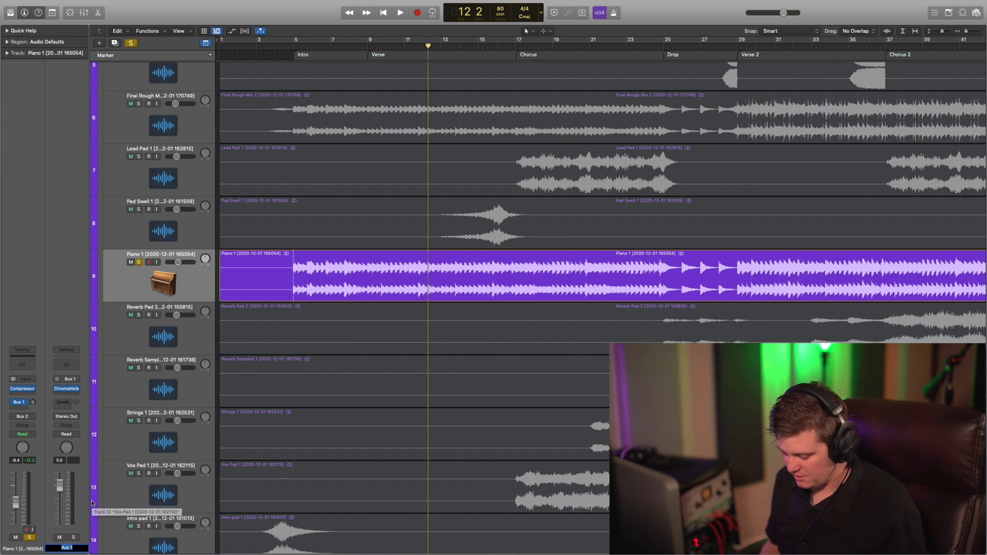
type("Verb 1")
key("Return")
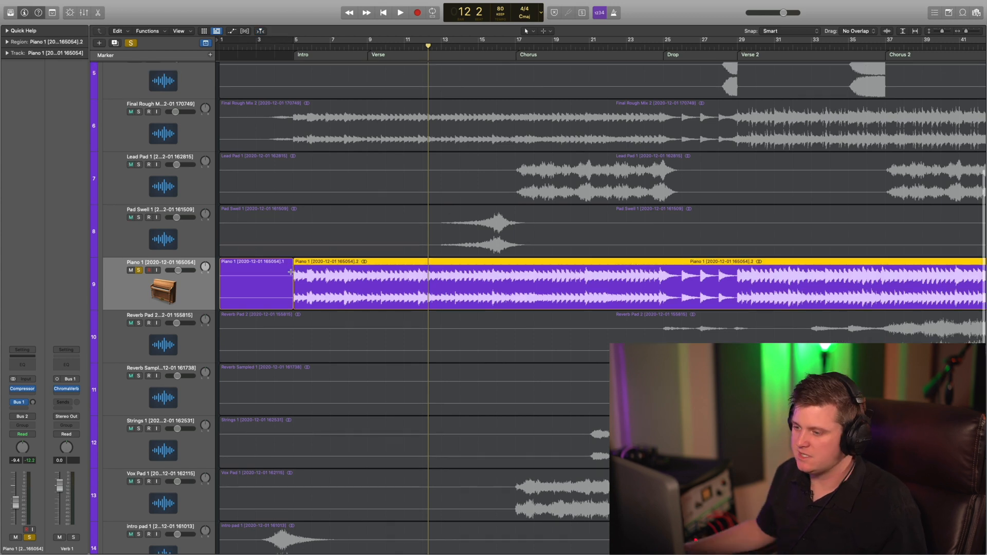
Split the Piano 1 region at bar 5, where the piano audio begins.
left_click(289, 281)
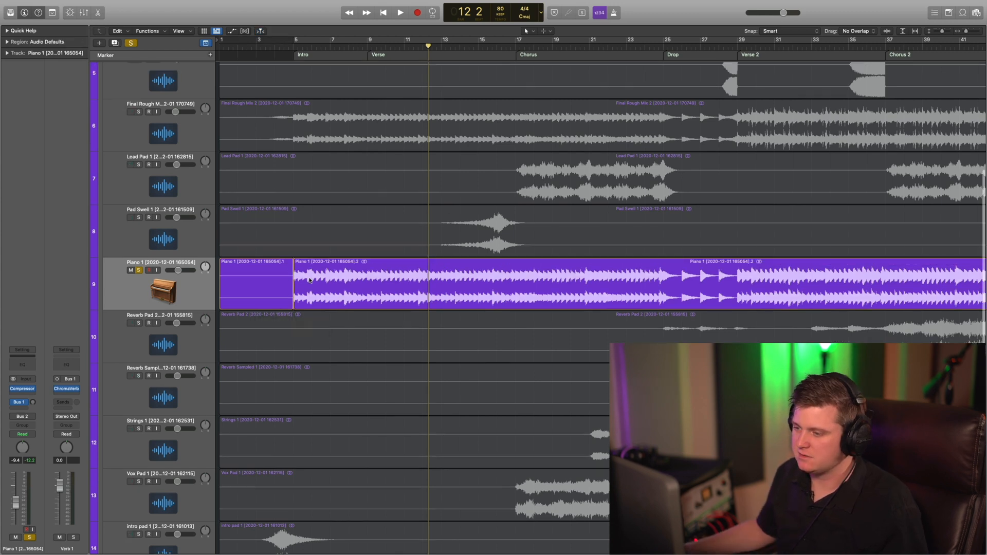
left_click(310, 280)
While playing the soloed piano, raise its Bus 1 send level and fine-tune the compressor's threshold and ratio.
key("space")
left_click(146, 274)
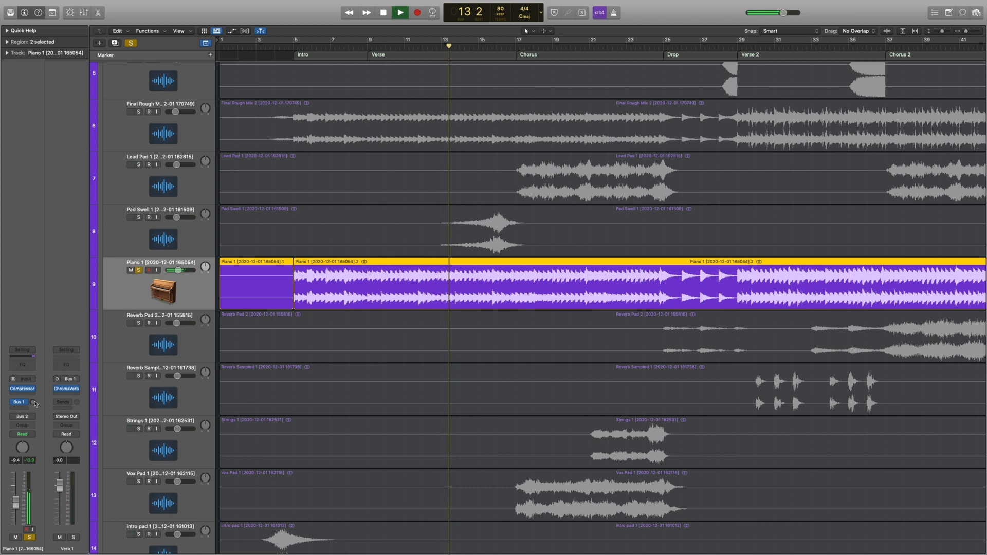
left_click_drag(34, 403, 38, 368)
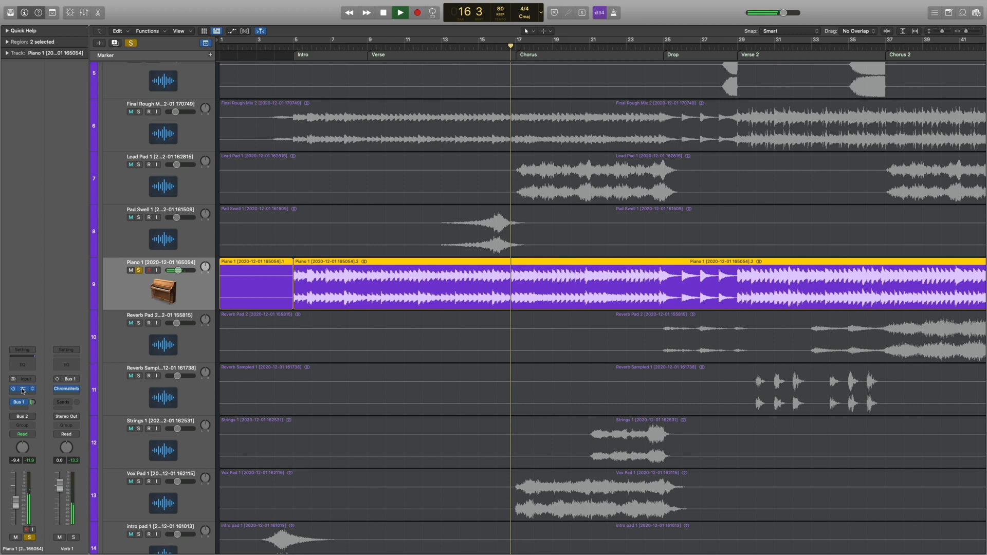
left_click(23, 391)
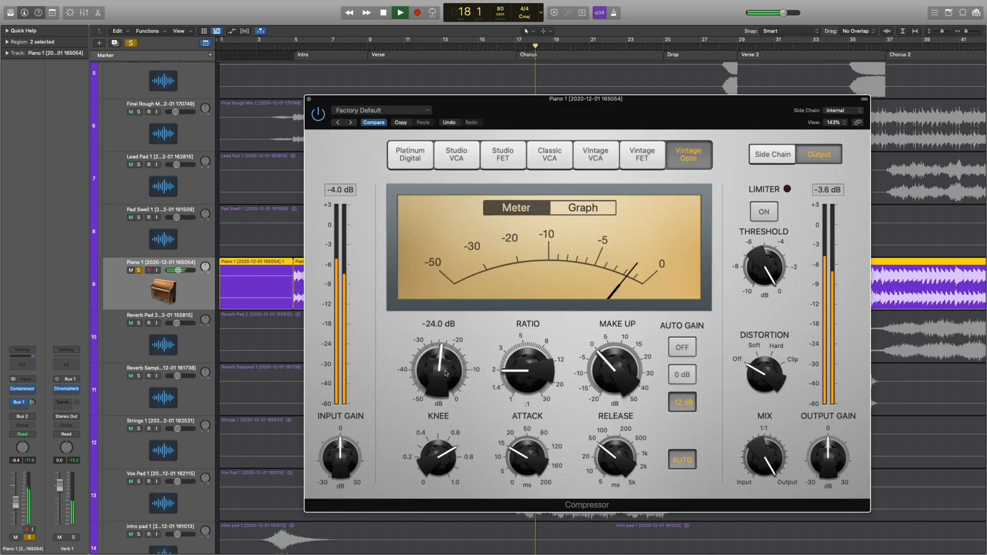
left_click(309, 100)
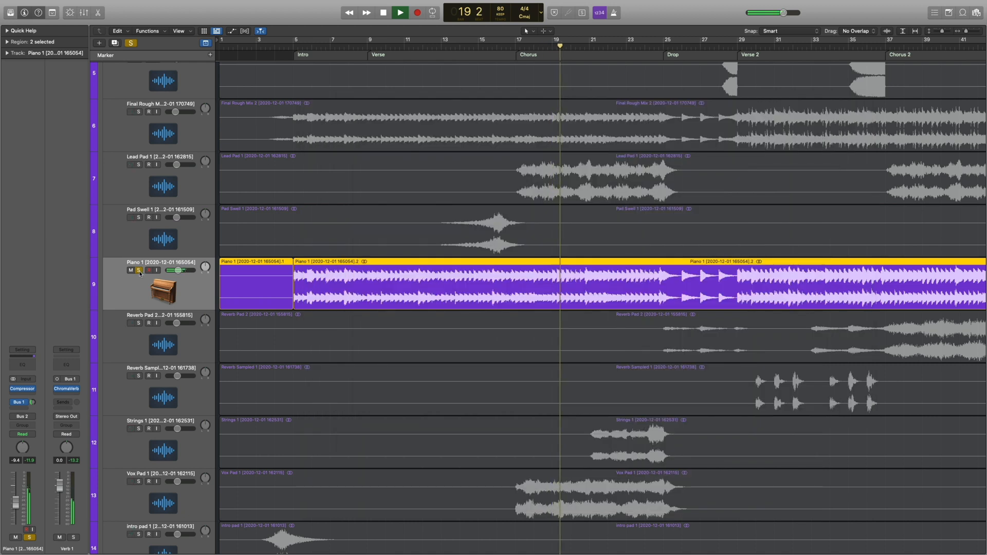
Unsolo Piano 1 and play the full mix from bar 16 into the chorus to judge the piano in context.
left_click(139, 271)
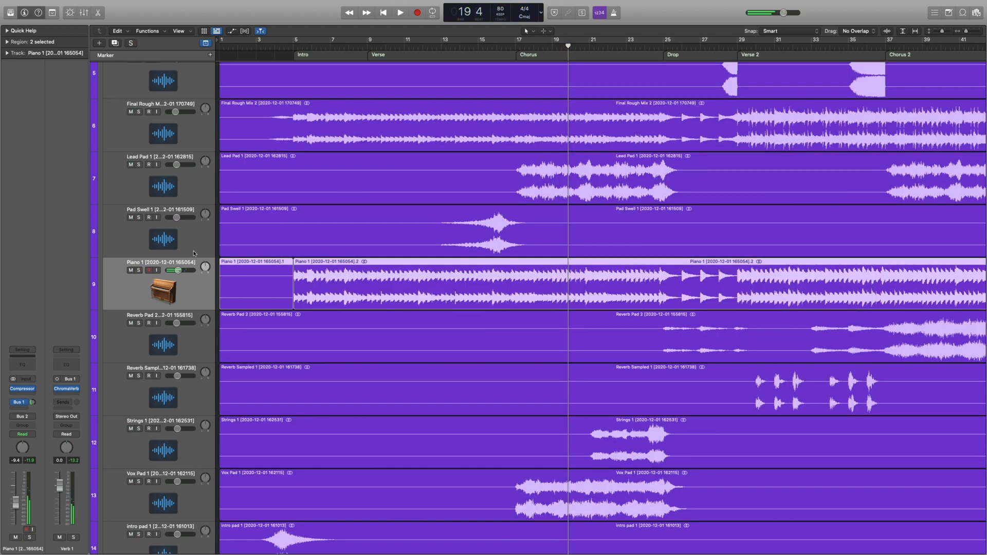
left_click(498, 47)
key("space")
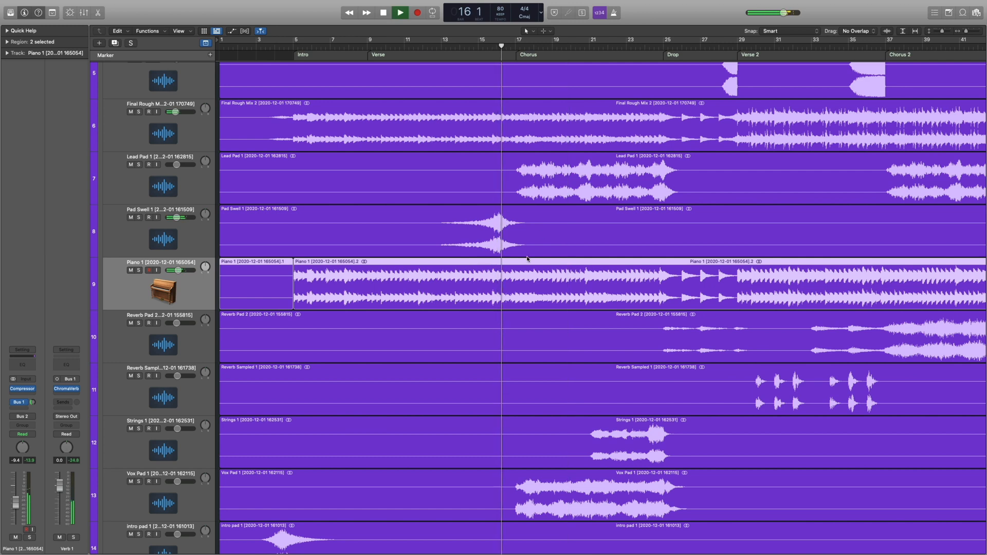
key("super+Up")
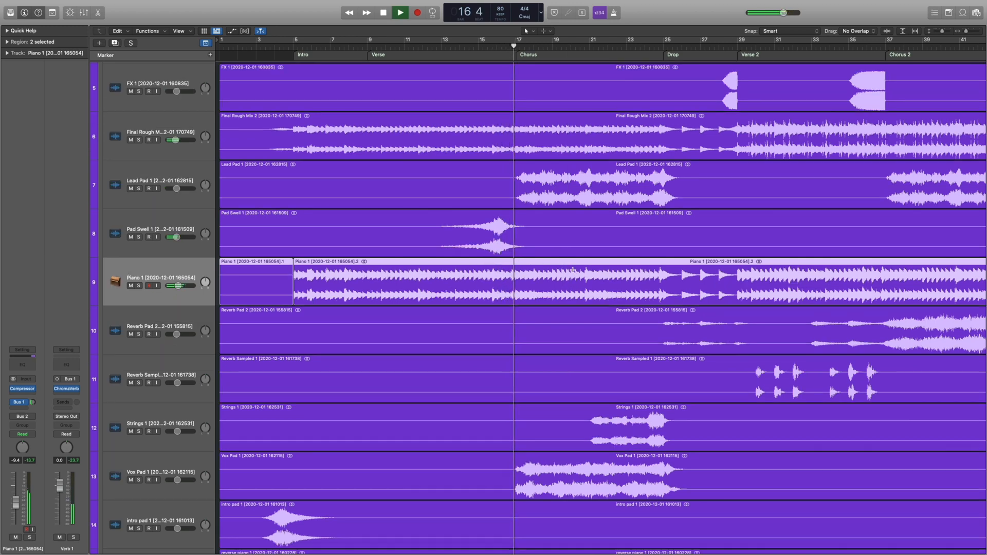
key("super+Up")
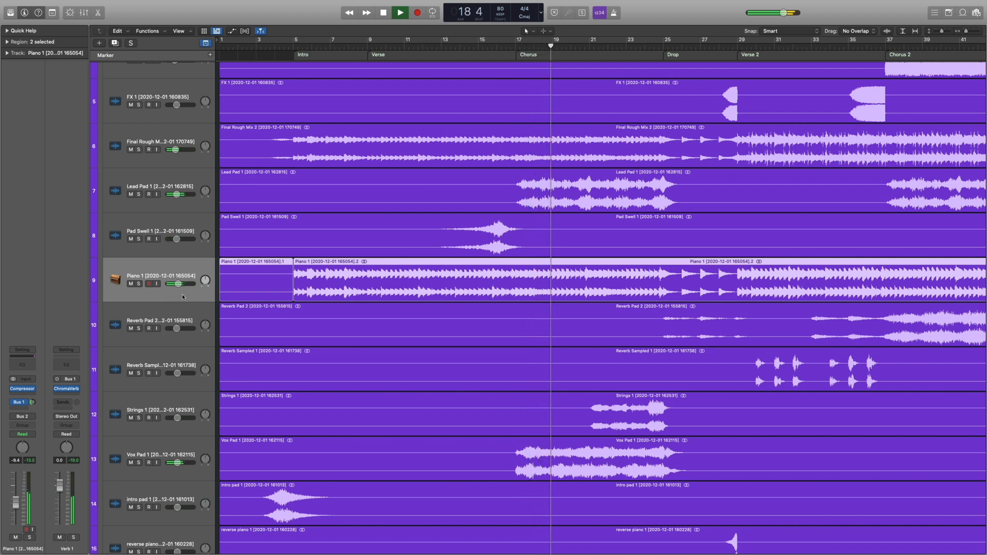
scroll(177, 291, "down", 3)
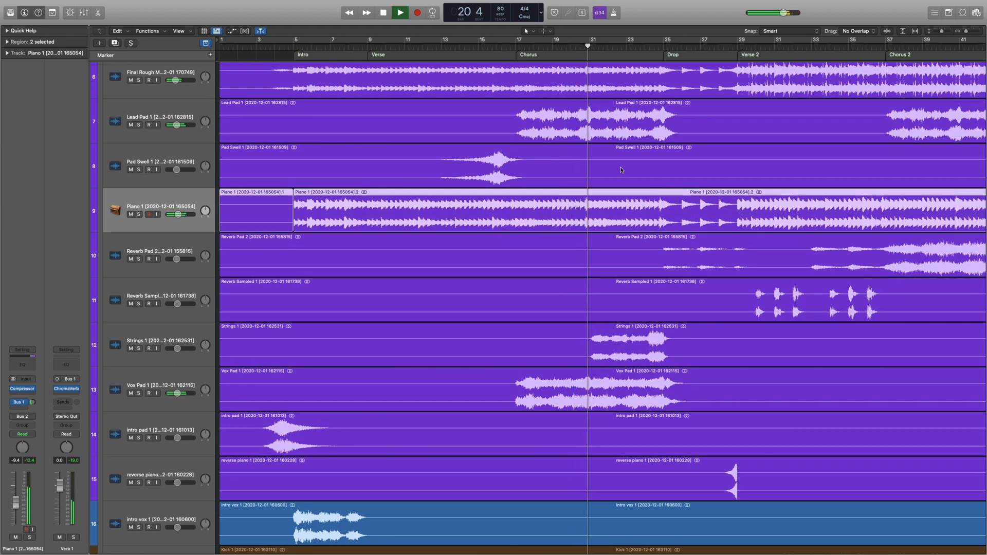
left_click(537, 138)
scroll(536, 147, "right", 2)
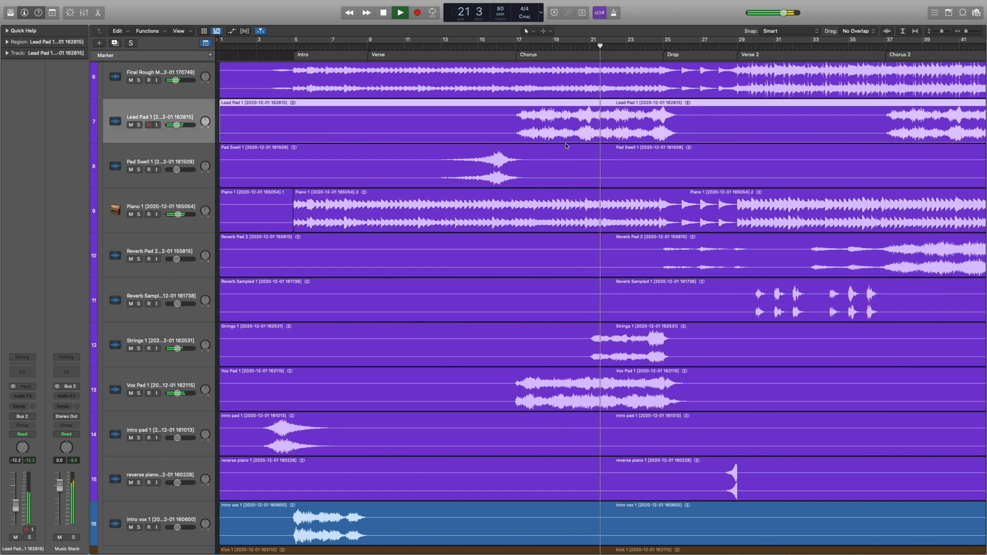
scroll(535, 154, "up", 3)
key("space")
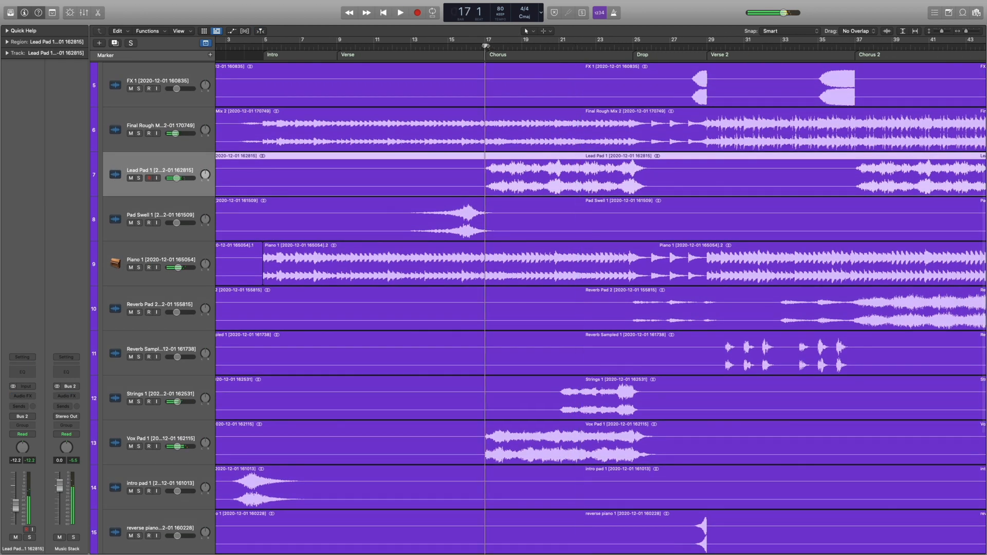
Split the Piano 1 region at bars 17 and 26 to isolate the first chorus section.
left_click_drag(485, 253, 650, 265)
left_click(617, 267)
left_click(180, 252)
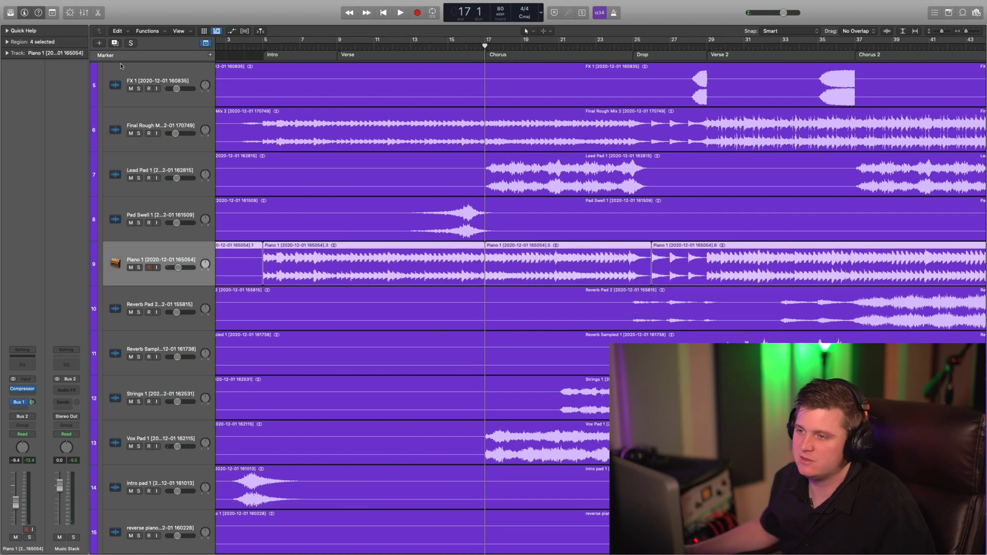
Move the first chorus piano region onto a duplicate of the Piano 1 track and name that track Chorus Piano.
left_click(115, 43)
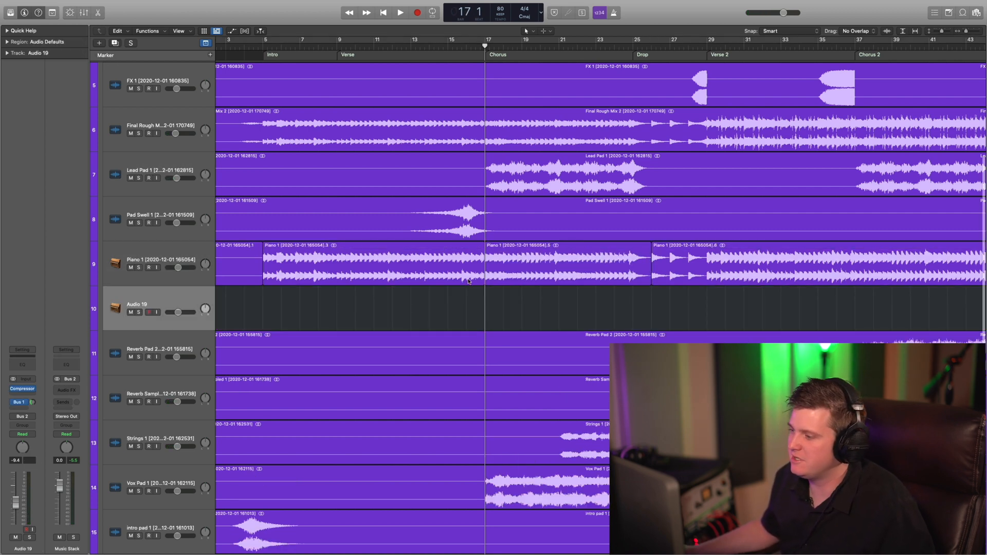
left_click_drag(533, 281, 533, 296)
double_click(142, 304)
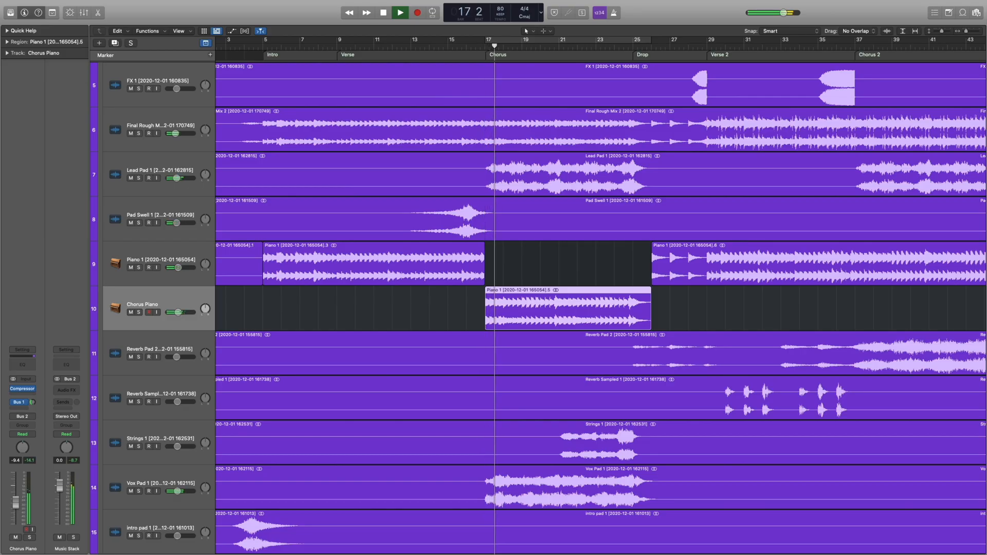
Raise the Chorus Piano volume to -5.3 dB and add a Channel EQ, reshaping its mid and high bands.
left_click_drag(179, 313, 181, 312)
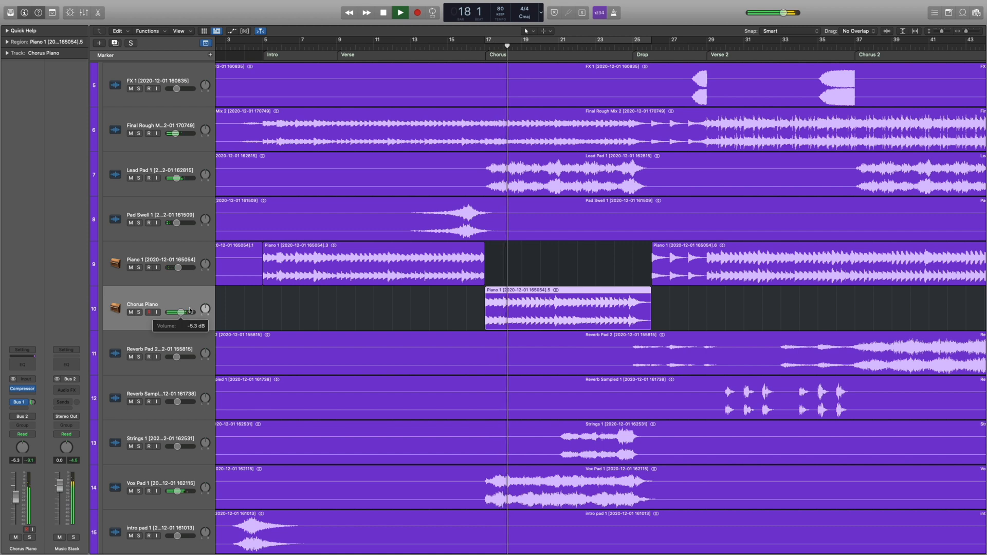
left_click(23, 365)
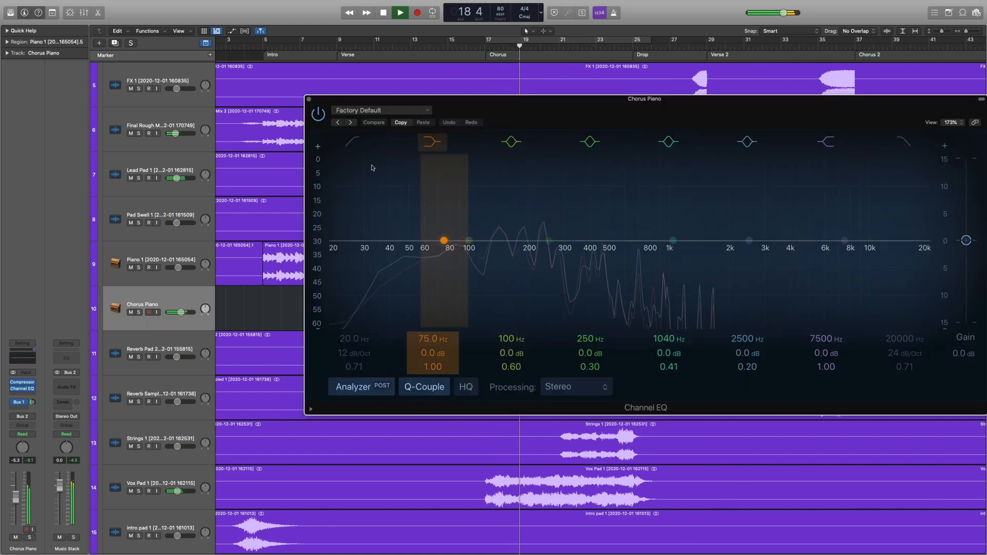
left_click_drag(672, 239, 753, 230)
left_click_drag(840, 210, 829, 222)
left_click_drag(702, 246, 661, 230)
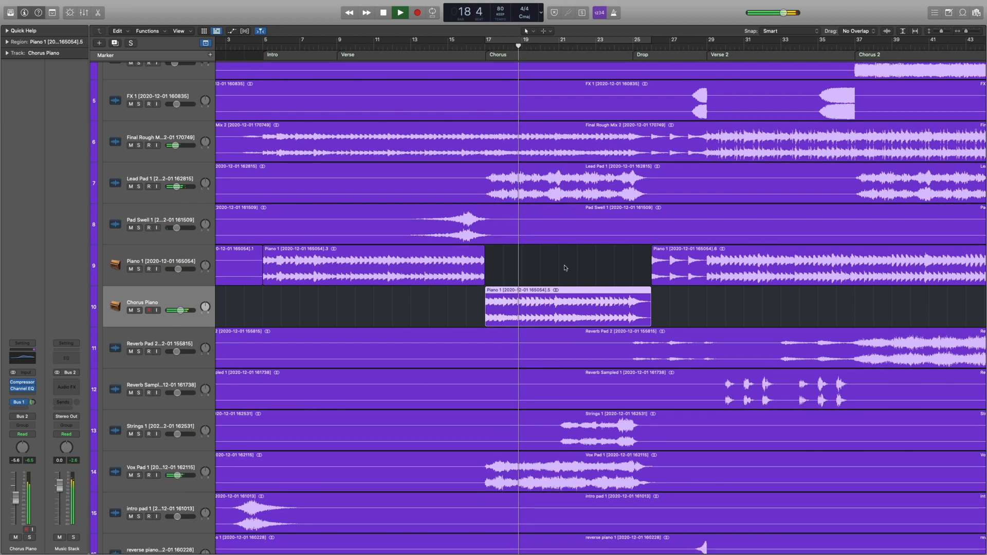
Cut the Chorus 2 section from bar 37 to 46 out of Piano 1 and move it onto the Chorus Piano track.
scroll(565, 267, "right", 10)
scroll(634, 166, "right", 7)
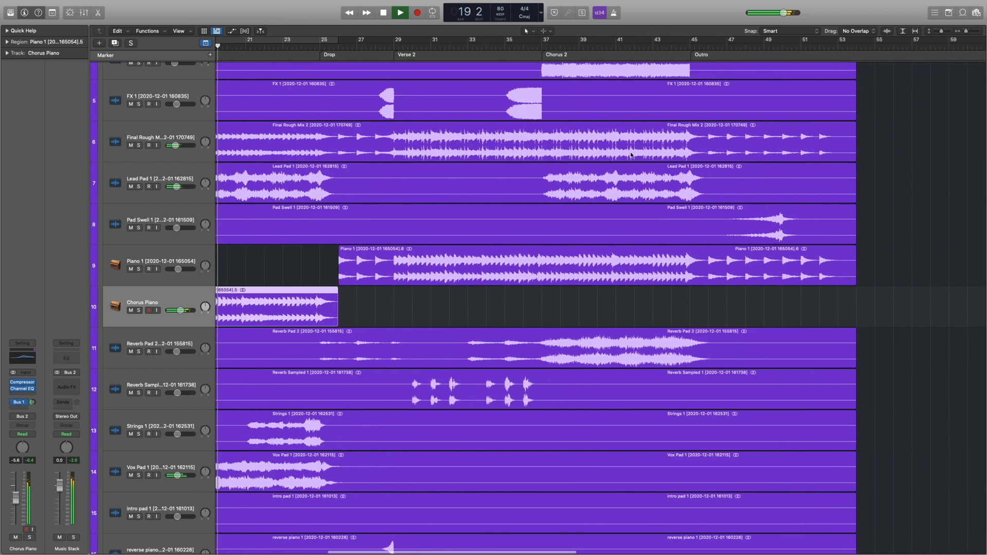
scroll(469, 70, "left", 2)
key("space")
left_click_drag(507, 258, 675, 261)
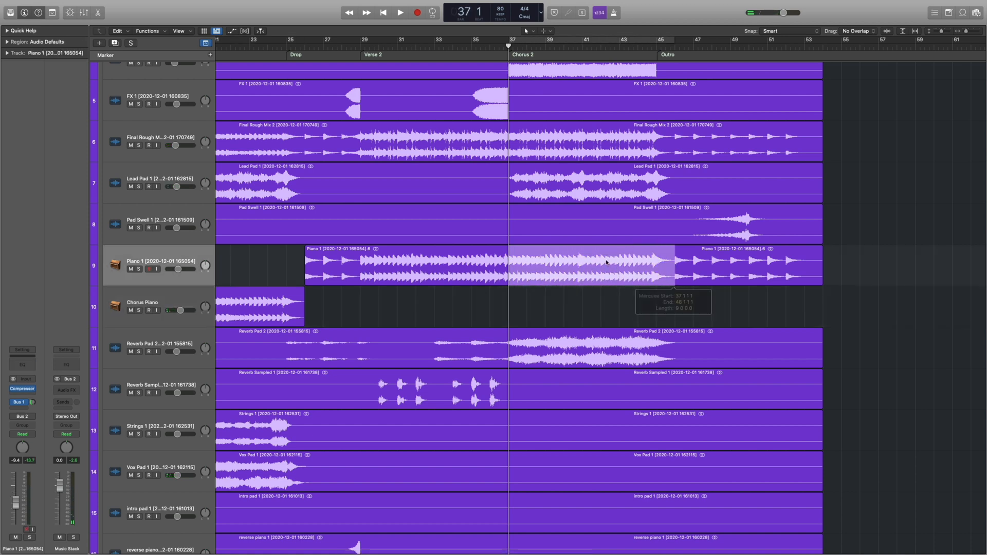
left_click_drag(549, 278, 549, 291)
left_click(529, 262)
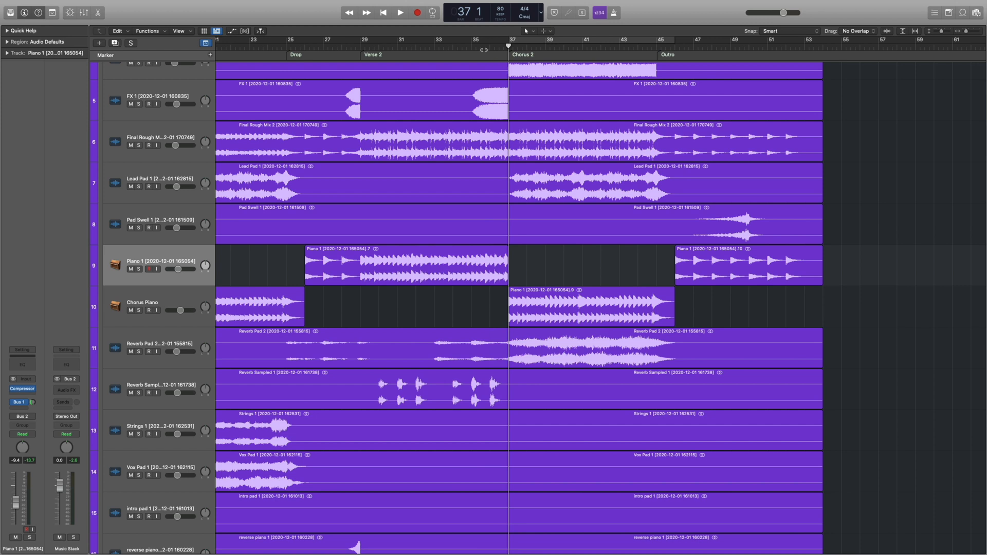
Play the transition into Chorus 2 and check the Chorus Piano track's compressor settings.
key("space")
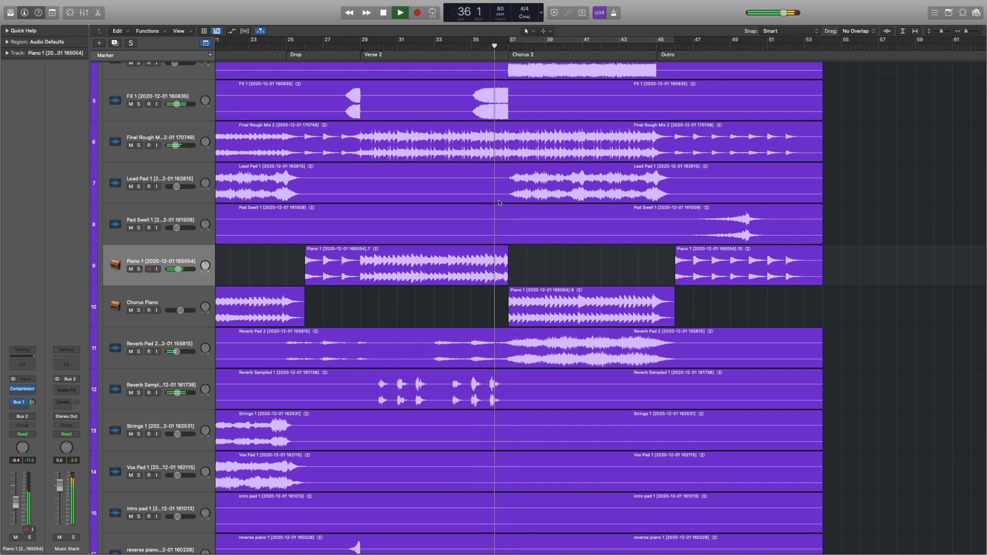
key("super+Up")
key("super+Up")
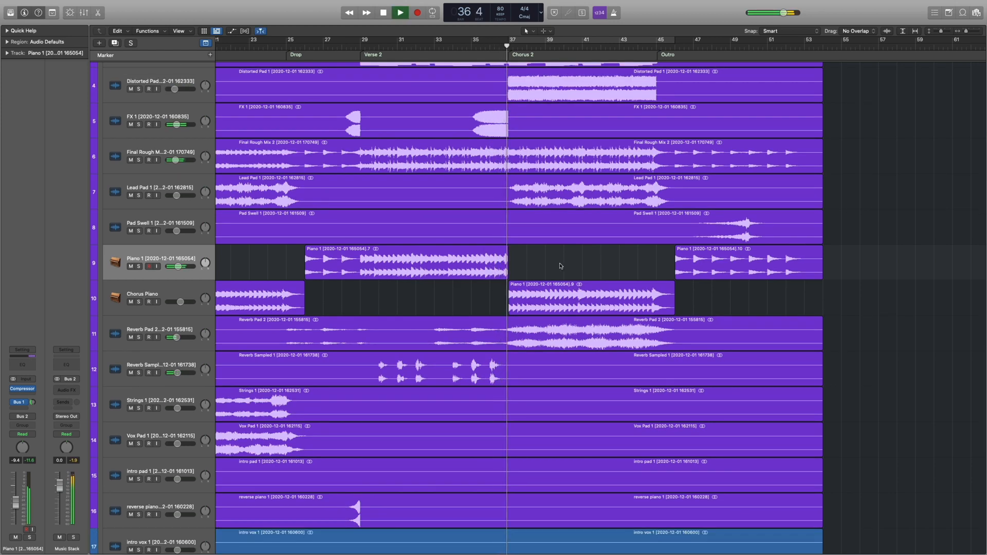
left_click(186, 290)
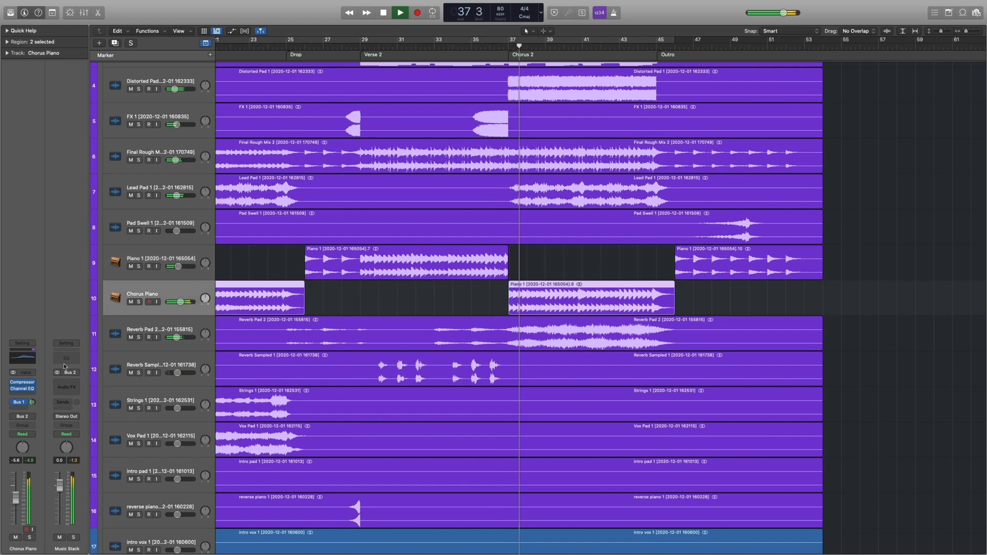
left_click(22, 383)
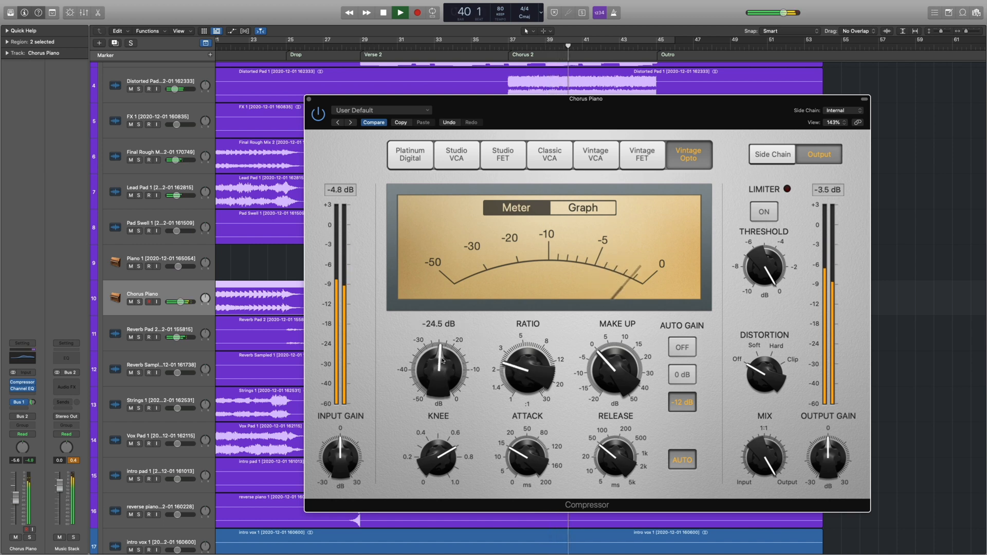
left_click(308, 99)
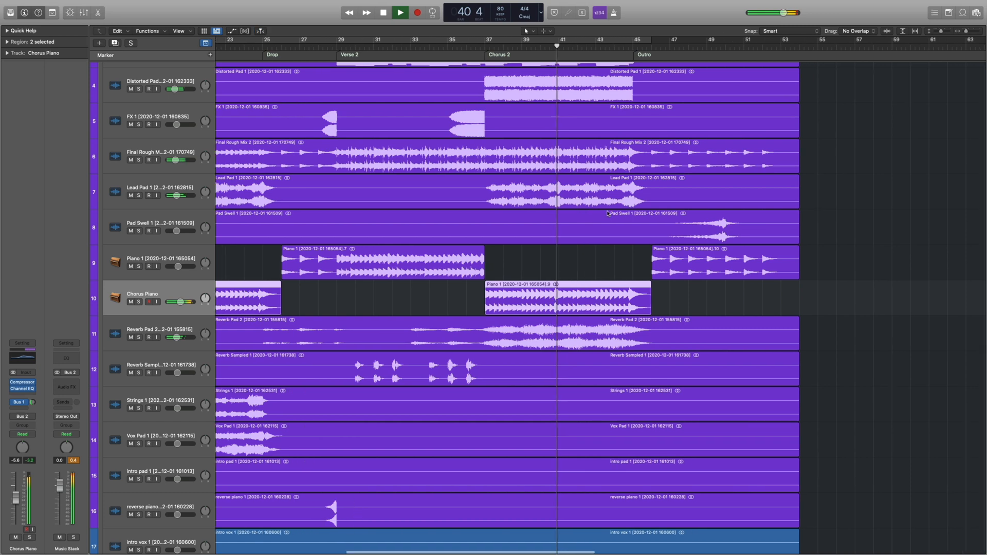
Place the playhead at bar 29, the start of Verse 2, and solo the Bass track.
key("super+Up")
key("super+Up")
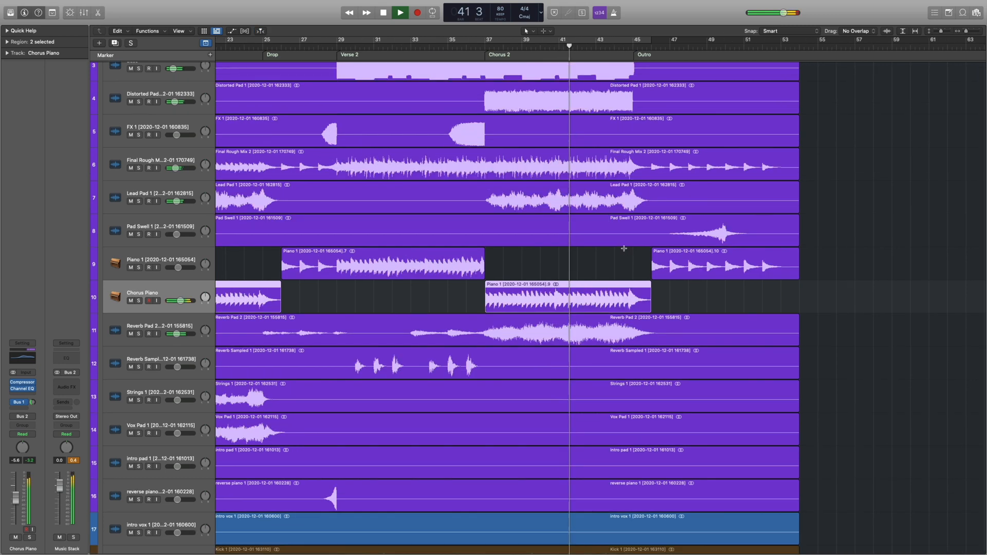
scroll(624, 242, "up", 5)
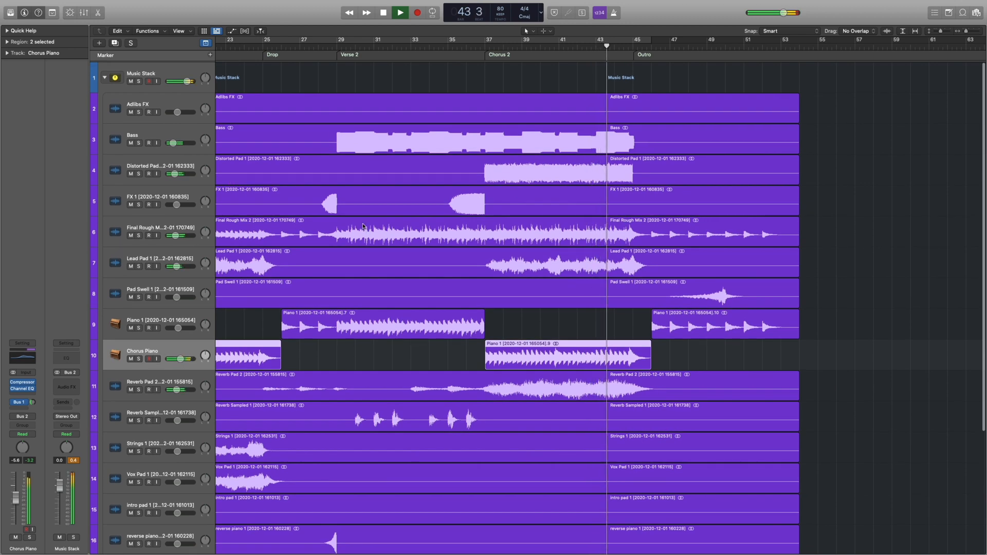
scroll(356, 222, "left", 5)
scroll(356, 222, "left", 1)
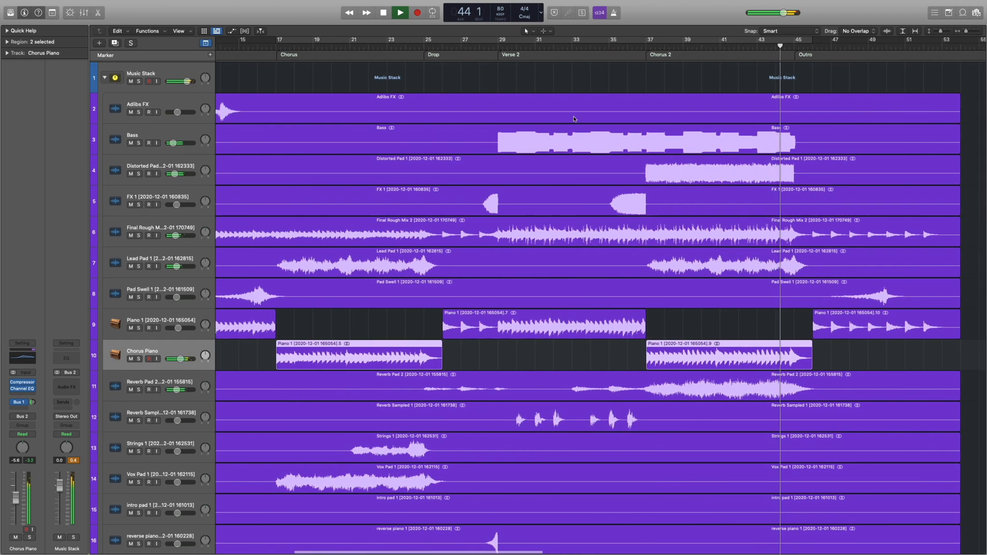
left_click(498, 49)
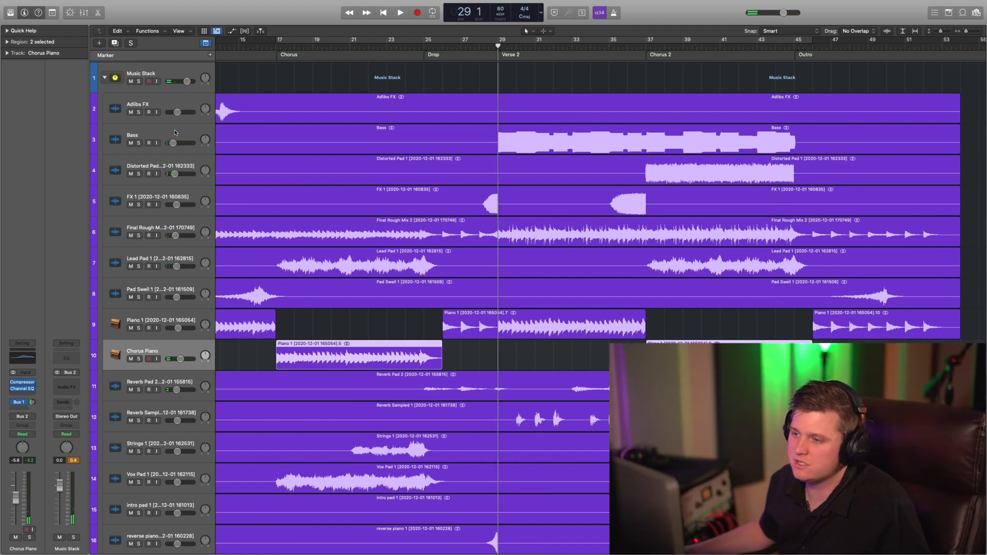
left_click(140, 148)
left_click(139, 143)
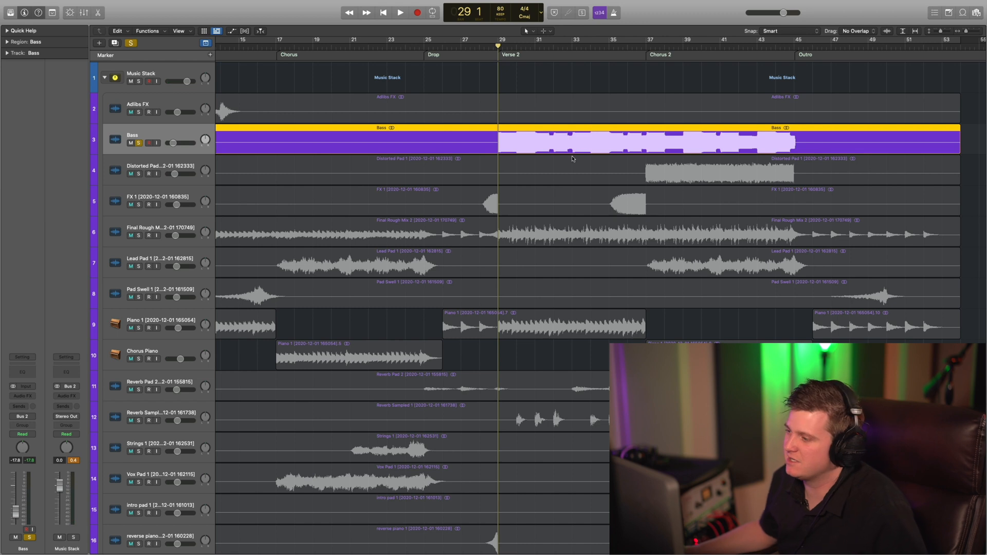
key("super+Down")
key("super+Down")
key("super+Down")
key("super+Down")
key("super+Down")
key("super+Down")
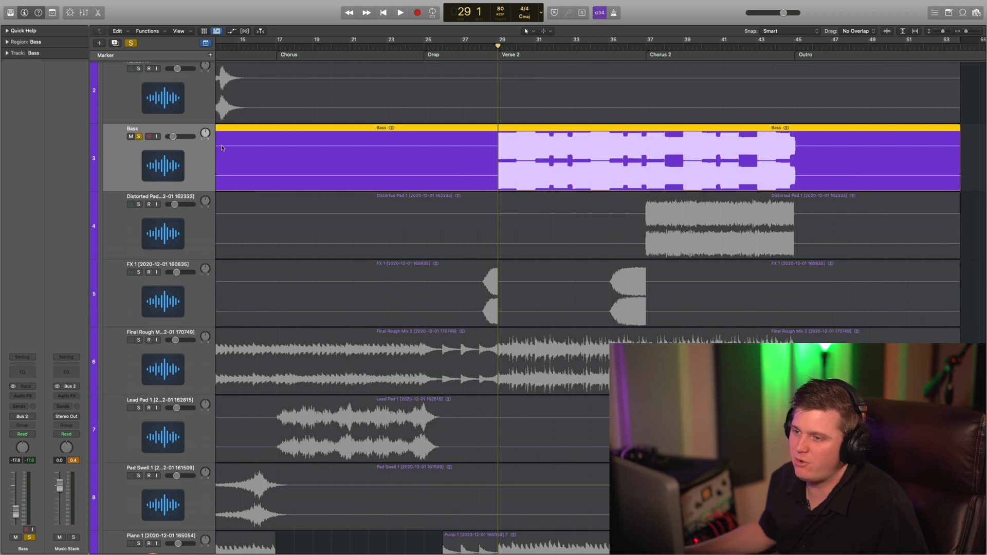
While playing the soloed Bass, add a stereo Compressor with the Vintage FET model and a ratio of about 1.6:1.
key("space")
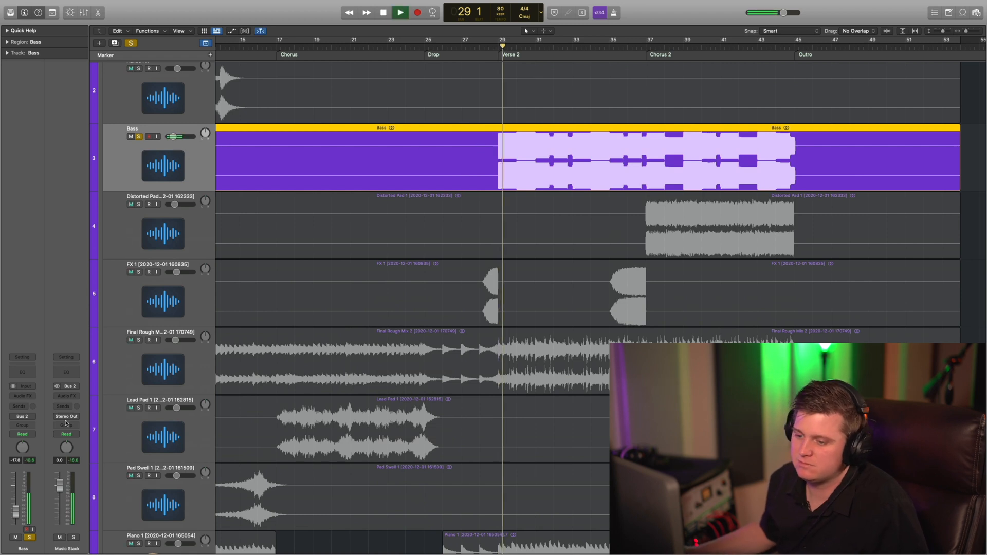
left_click(23, 397)
mouse_move(57, 417)
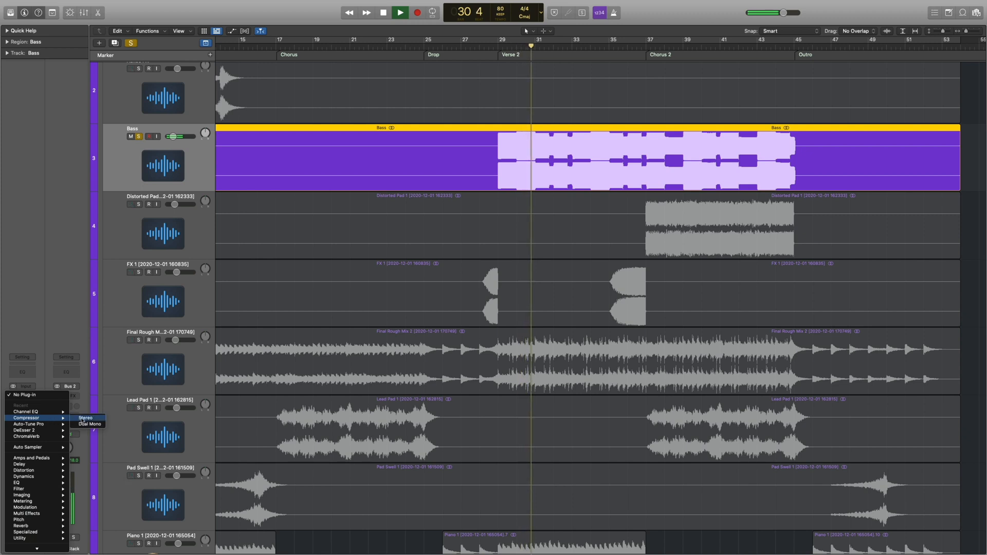
left_click(83, 419)
left_click(642, 154)
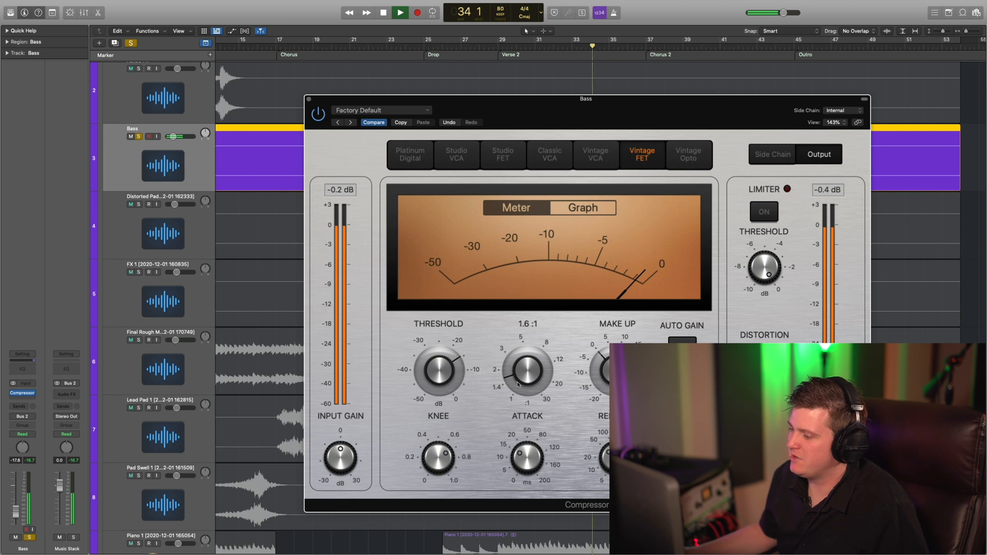
left_click_drag(524, 373, 524, 371)
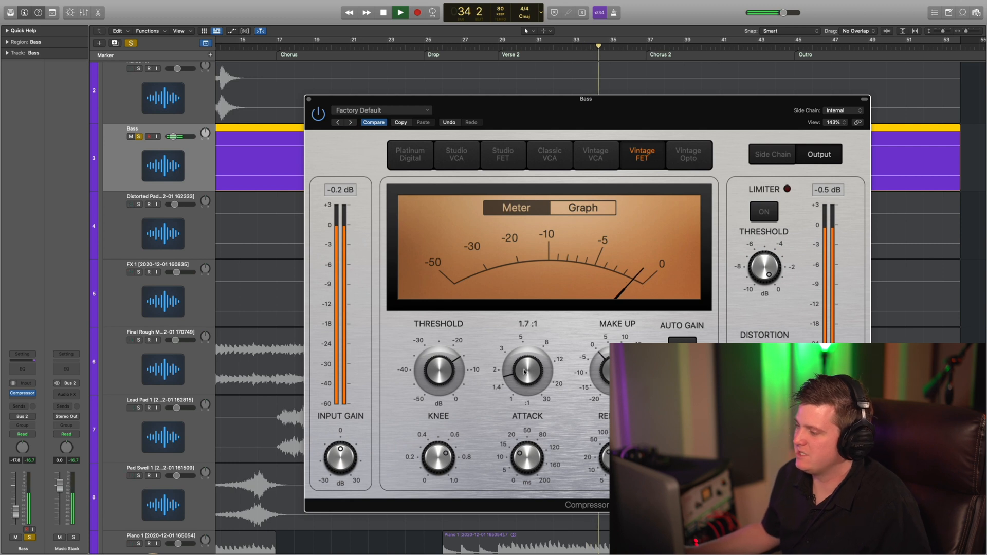
left_click(308, 99)
Unsolo the Bass track and listen to it within the full mix going into Chorus 2.
left_click(138, 136)
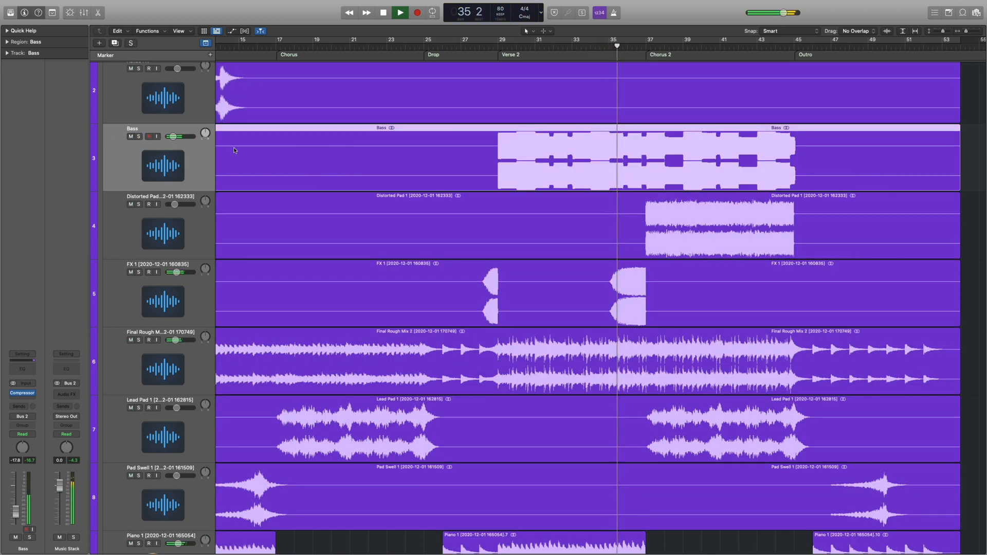
key("super+Up")
key("super+Up")
key("super+Up")
key("super+Up")
key("super+Up")
key("super+Up")
key("super+Up")
key("super+Up")
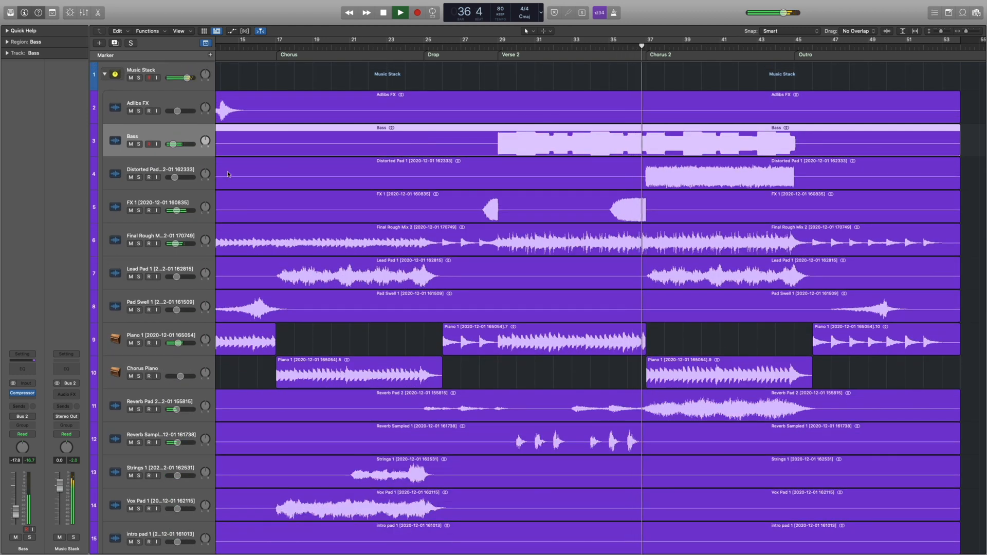
scroll(514, 239, "down", 8)
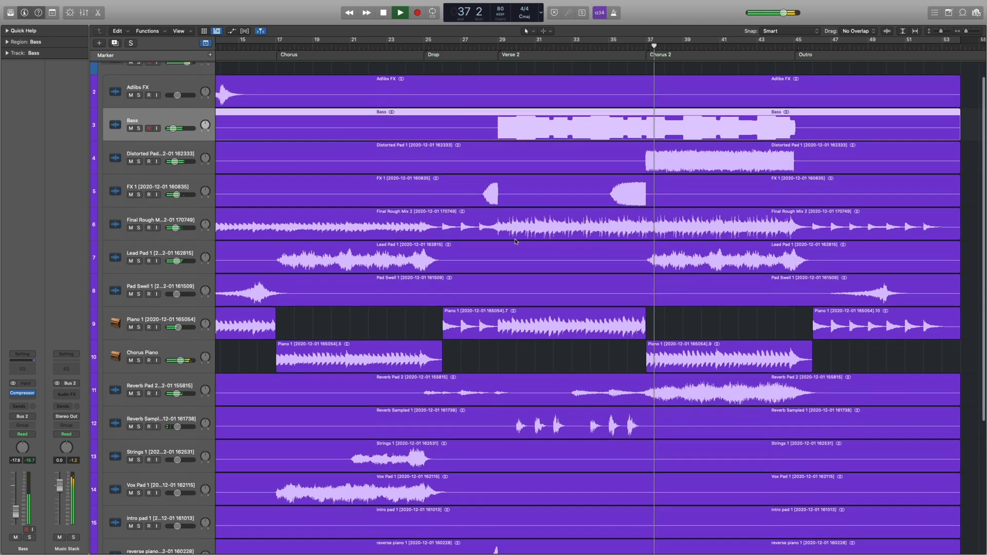
scroll(577, 336, "right", 5)
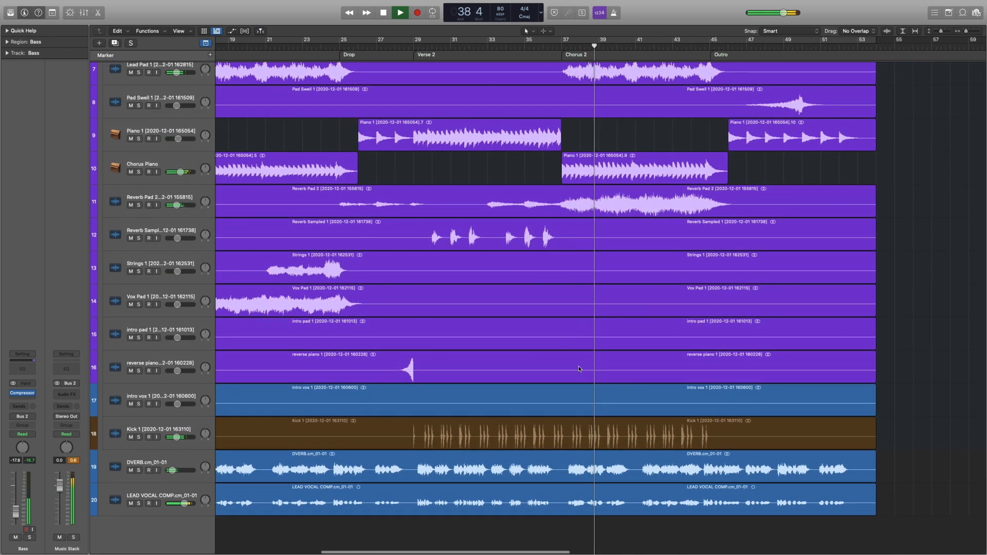
Select the Distorted Pad track and solo it while Chorus 2 plays.
scroll(577, 368, "right", 3)
scroll(580, 368, "left", 11)
scroll(581, 368, "left", 10)
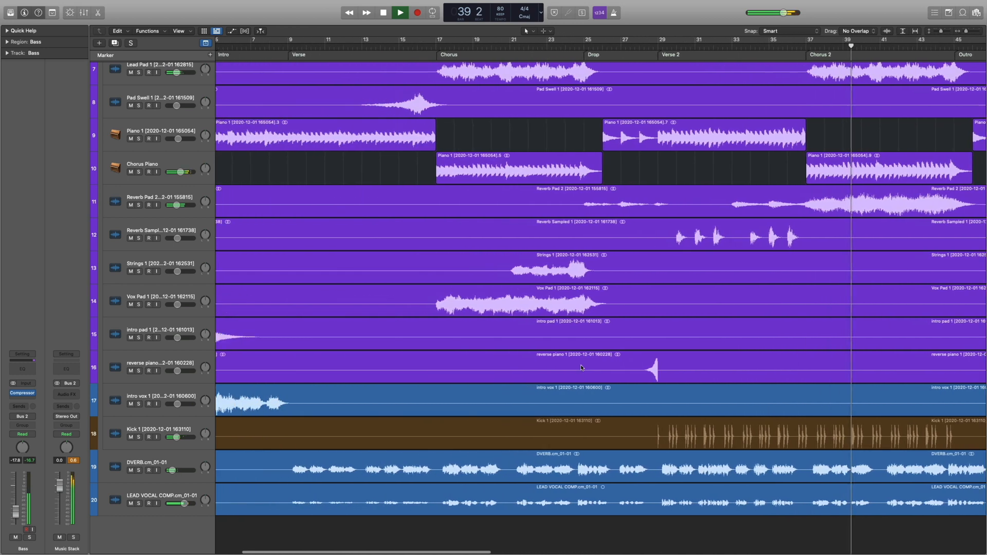
key("super+Left")
key("super+Left")
key("super+Up")
key("super+Up")
key("super+Up")
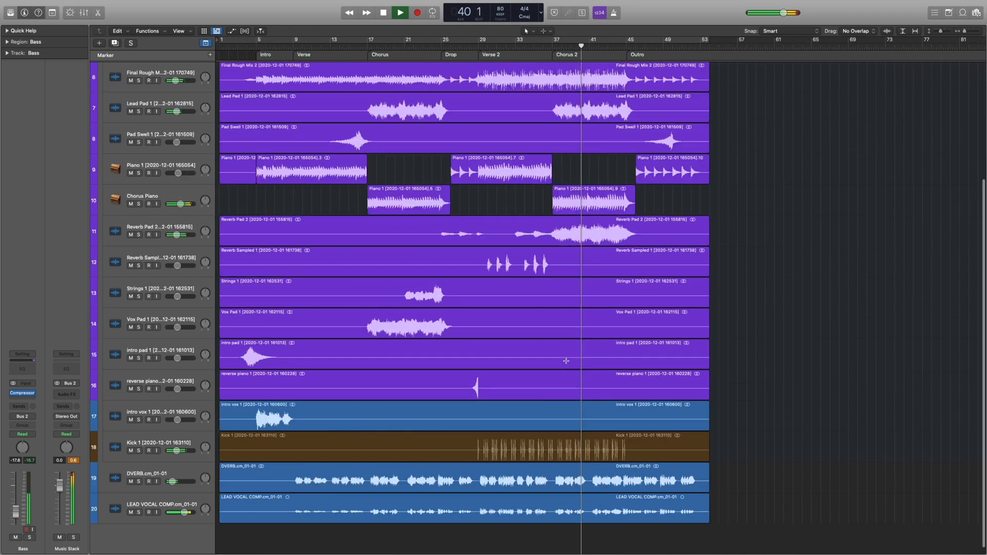
scroll(574, 324, "up", 3)
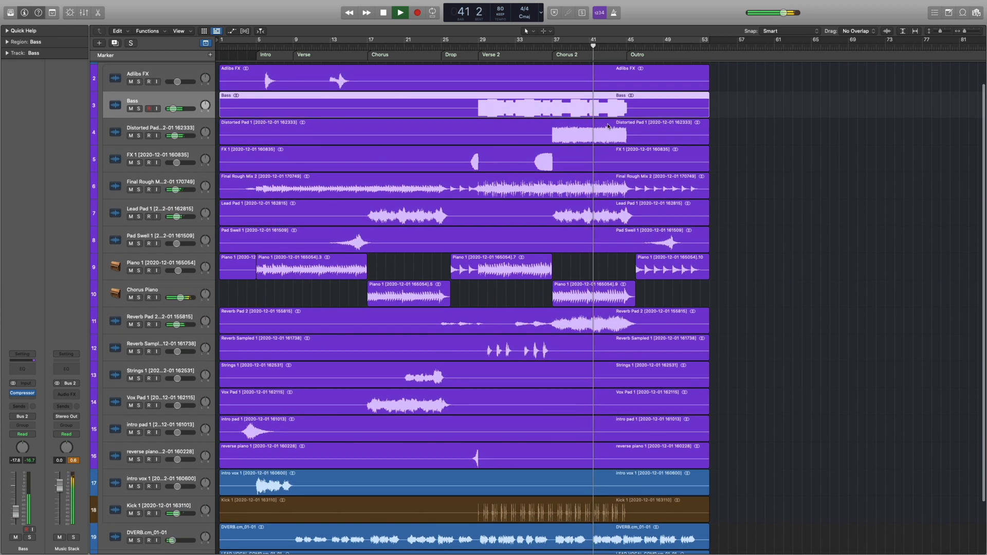
left_click(182, 127)
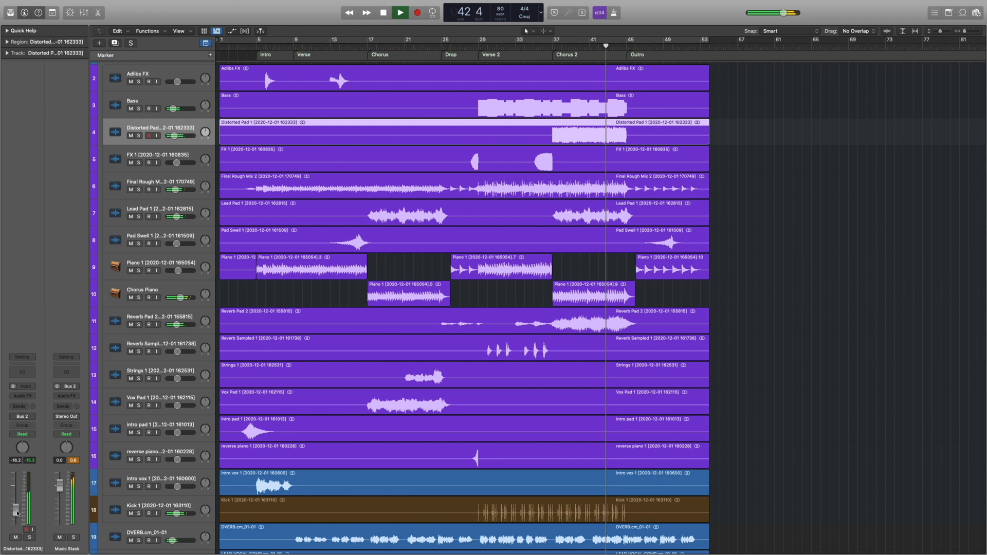
left_click(139, 135)
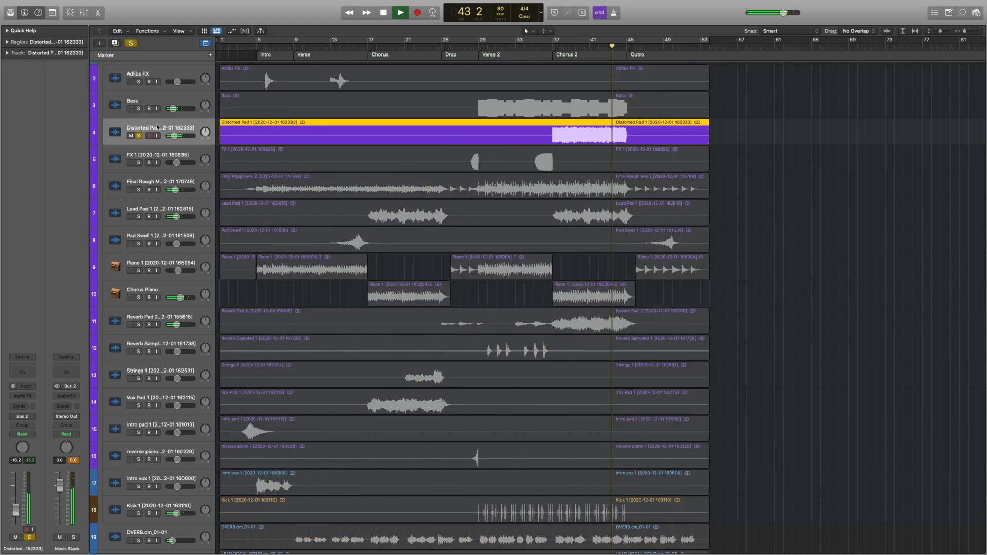
Add a Channel EQ to the Distorted Pad track, roll off its low frequencies, and unsolo the track.
left_click(21, 368)
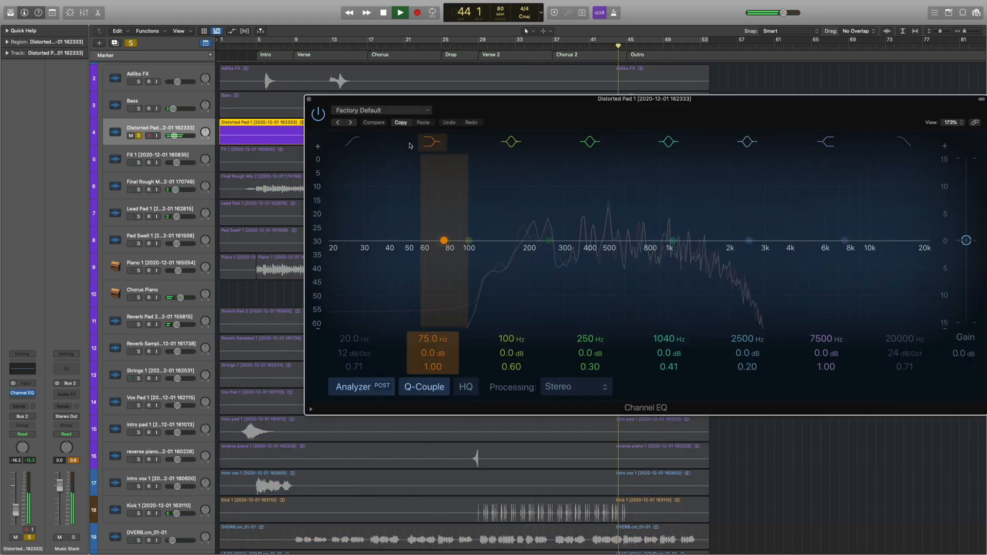
left_click_drag(350, 170, 499, 261)
left_click(615, 49)
left_click(309, 99)
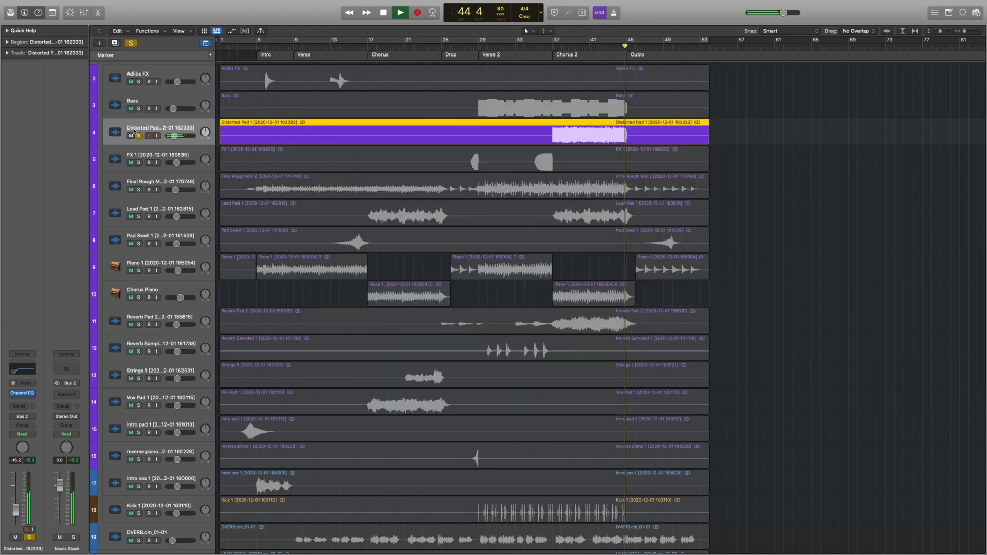
left_click(139, 135)
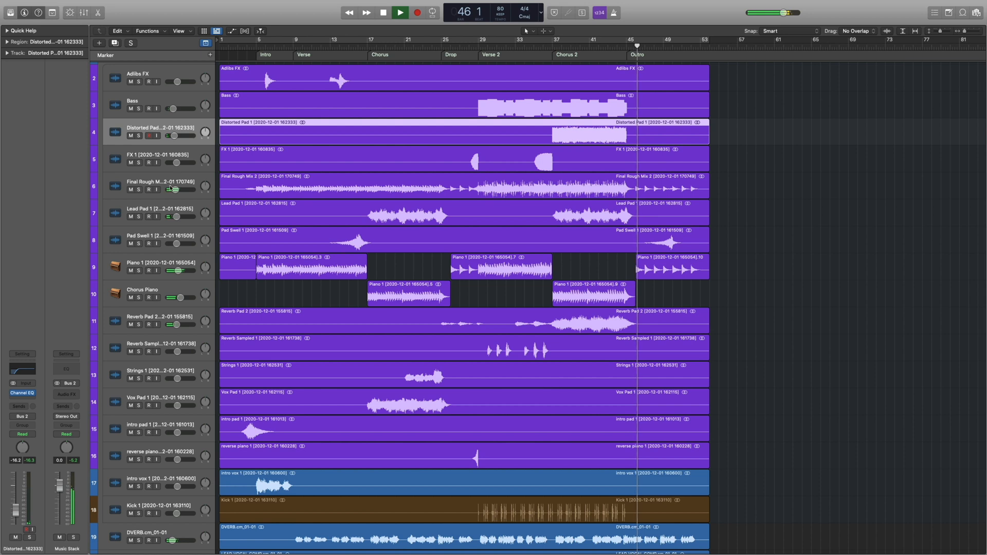
Stop playback and move the Outro piano region from the Piano 1 track to the Chorus Piano track.
scroll(608, 153, "down", 2)
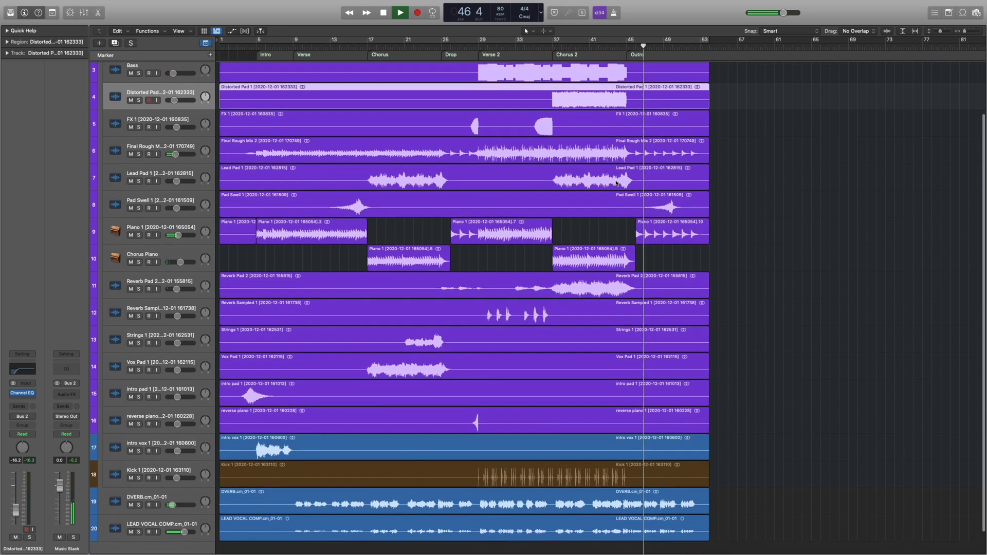
scroll(650, 211, "down", 2)
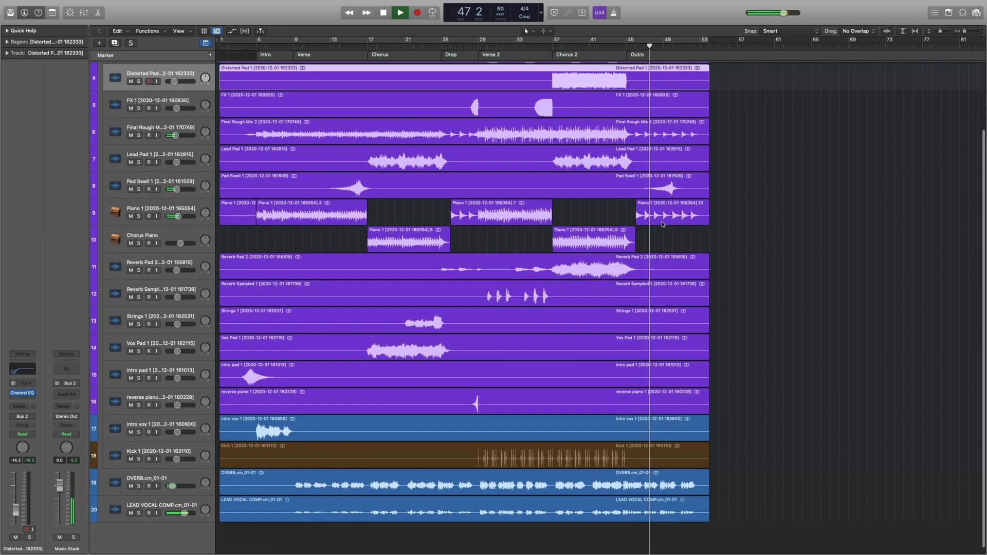
key("super+Right")
key("super+Right")
key("super+Right")
key("super+Right")
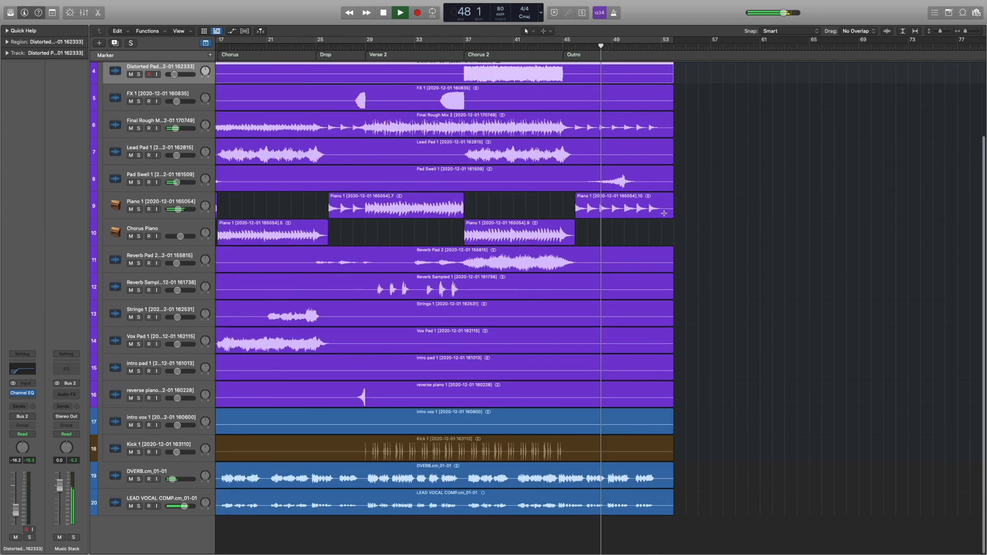
key("space")
left_click_drag(623, 215, 623, 242)
Play from bar 45 and listen to the Outro with its piano on the Chorus Piano track.
left_click(532, 47)
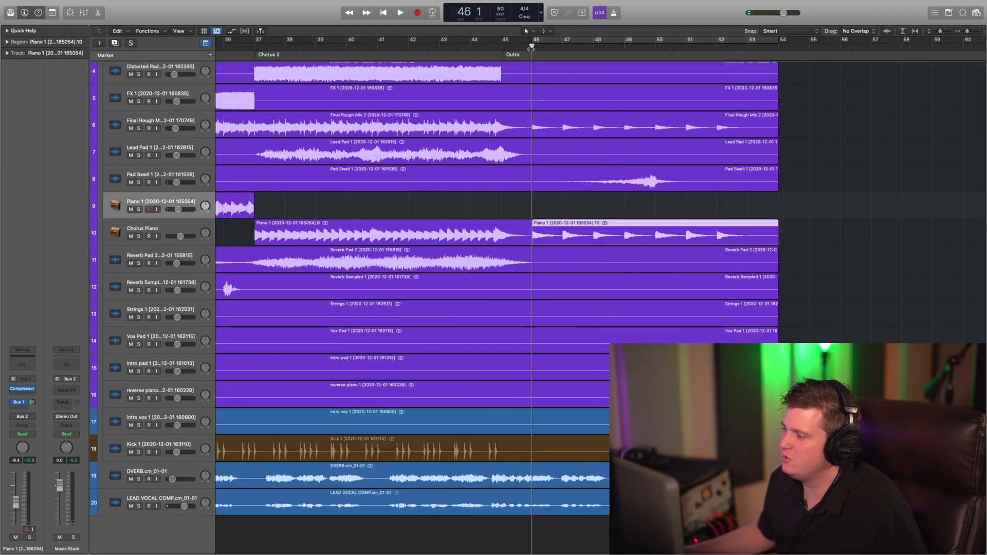
left_click(502, 47)
key("space")
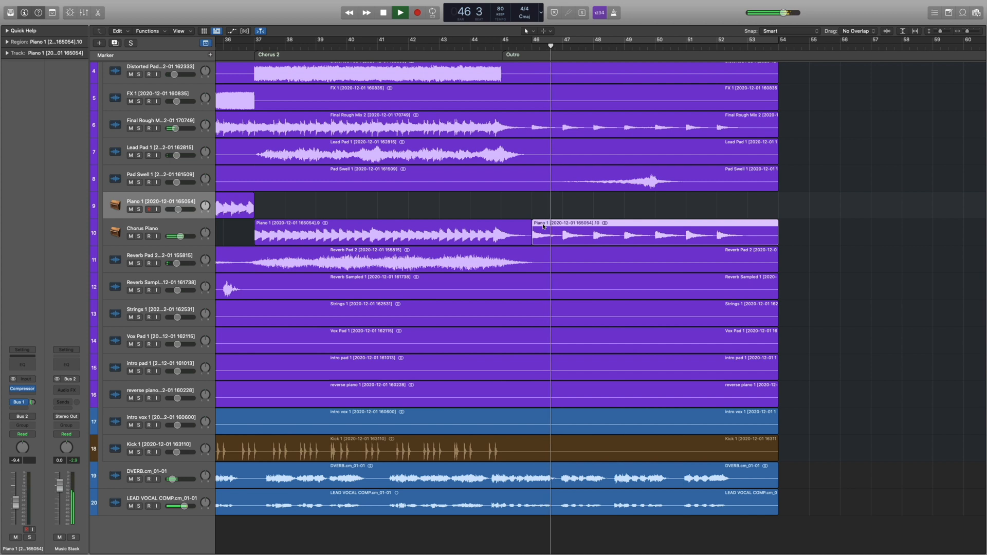
scroll(565, 236, "right", 2)
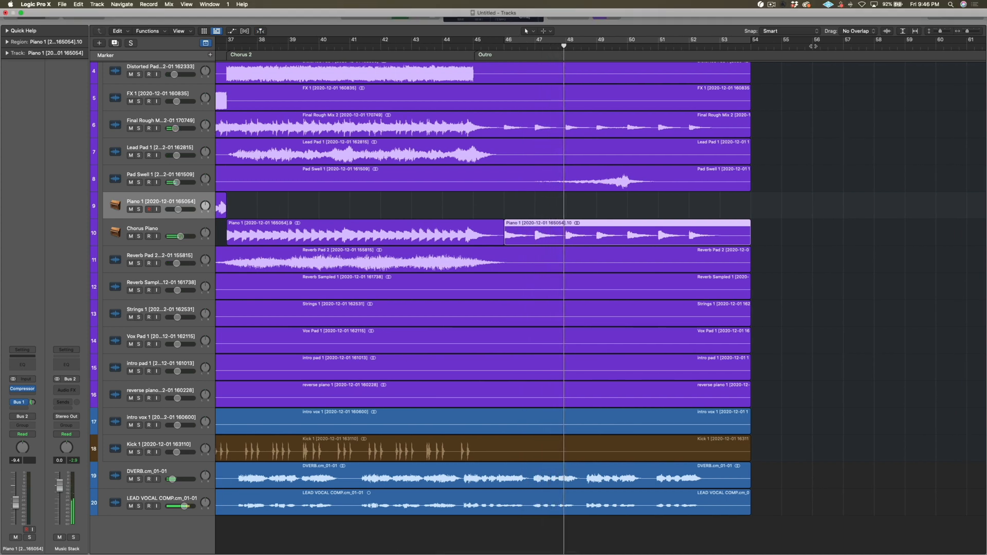
scroll(620, 206, "left", 1)
scroll(622, 202, "left", 3)
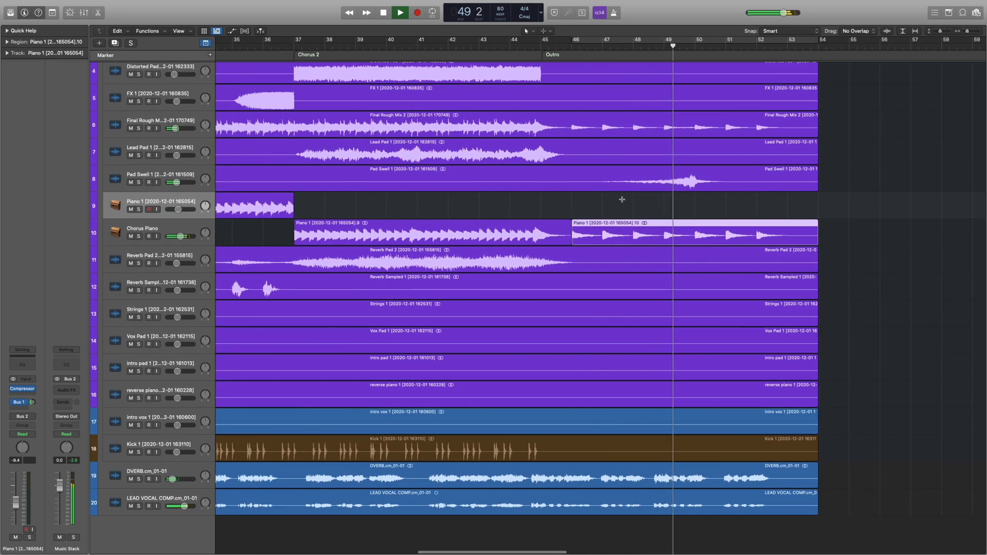
key("super+Left")
scroll(622, 201, "left", 5)
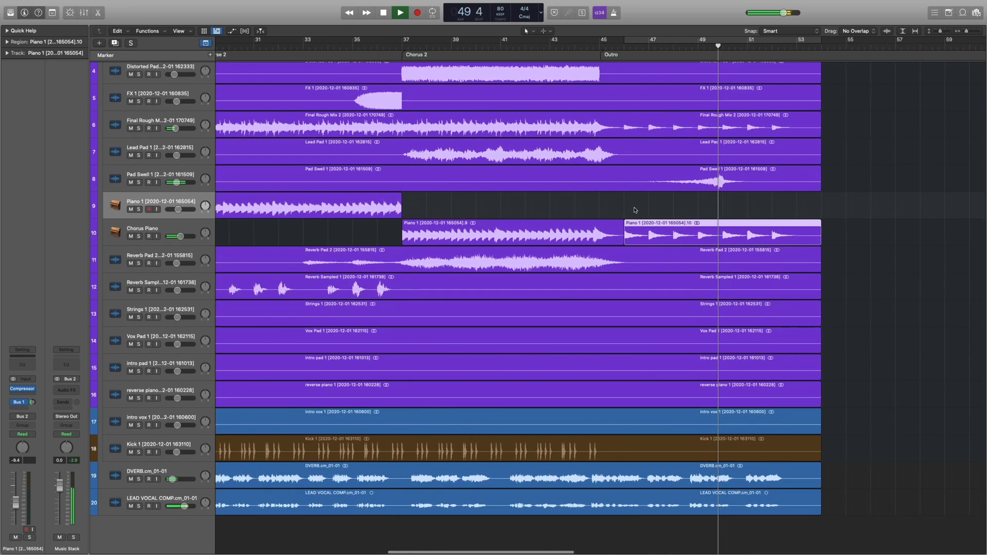
scroll(638, 209, "right", 4)
Solo the Pad Swell track during the Outro and stop playback.
key("comma")
left_click(138, 184)
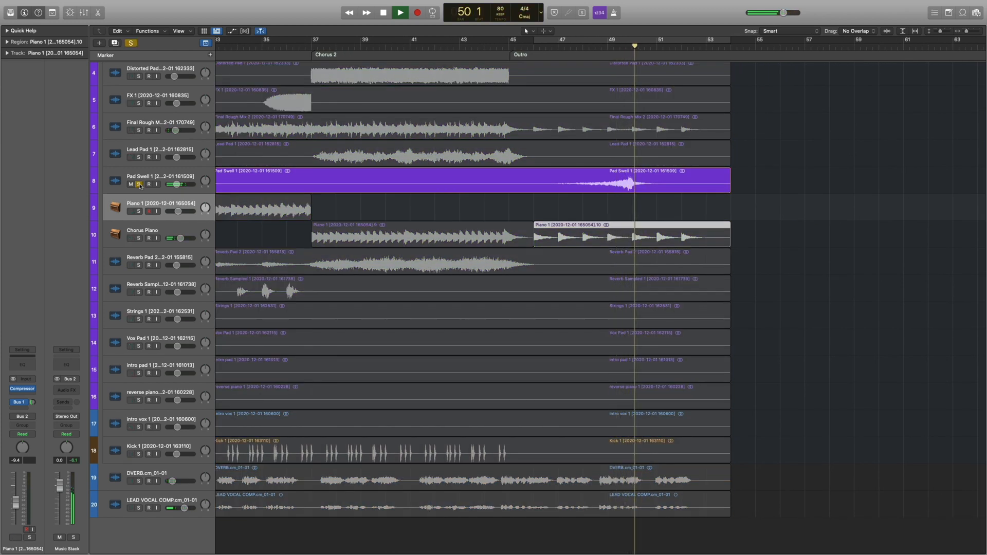
key("space")
scroll(169, 192, "right", 6)
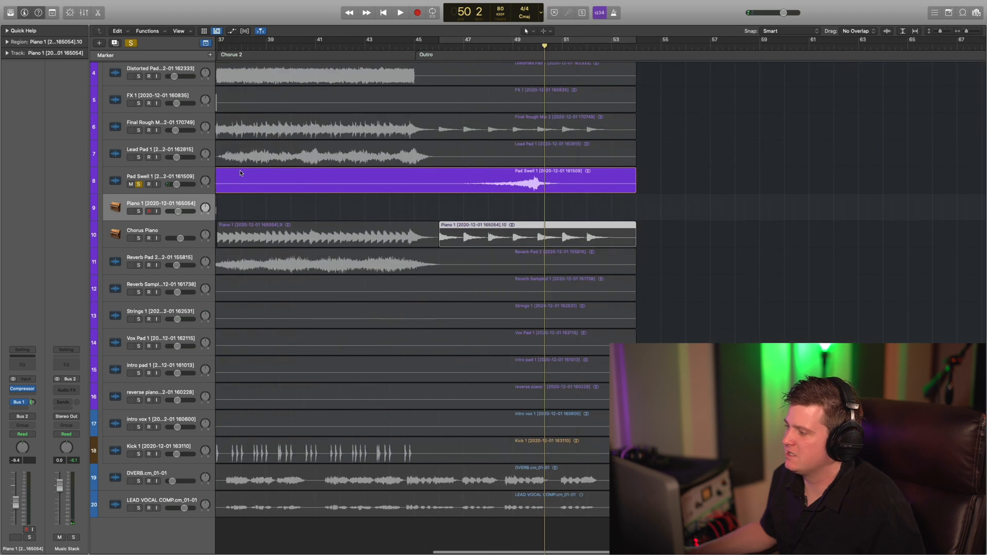
Add volume automation to the Outro swell on the Pad Swell track, rising from -12.2 dB to -1.9 dB and returning to -12.2 dB.
left_click(157, 180)
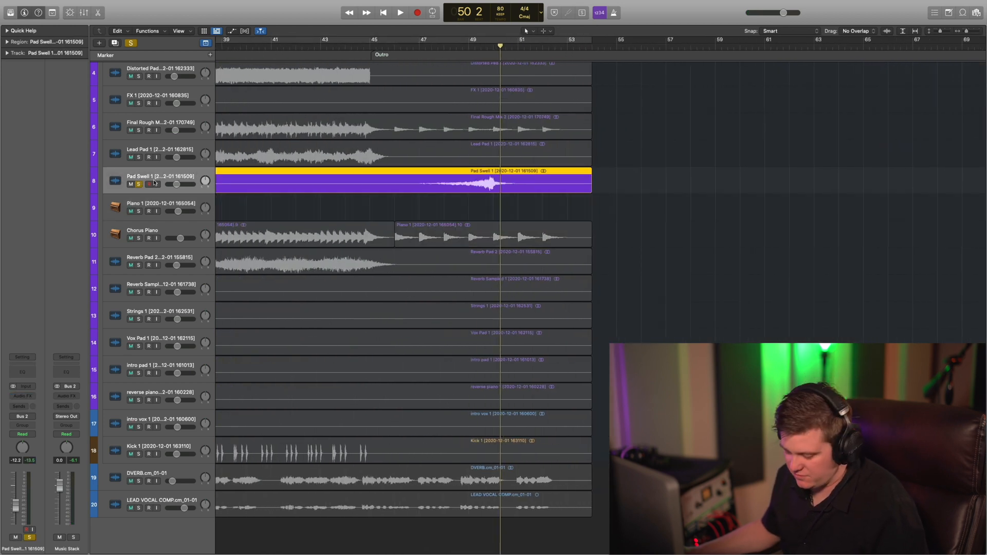
key("a")
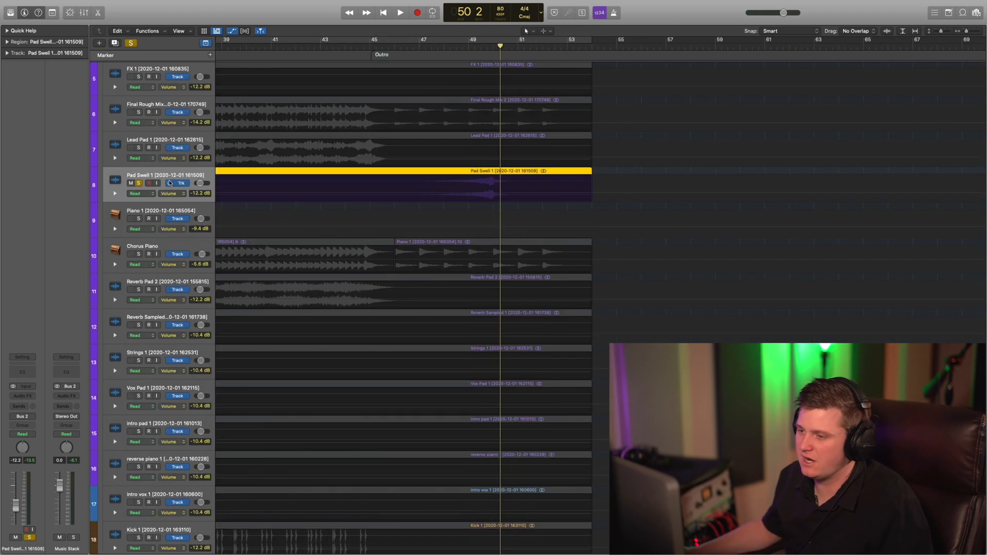
left_click(435, 195)
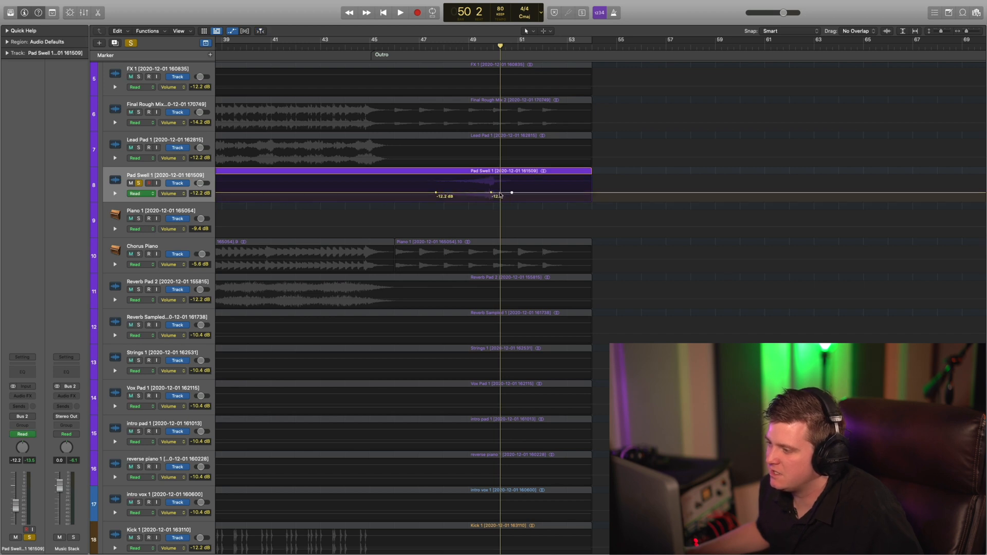
left_click_drag(491, 194, 494, 181)
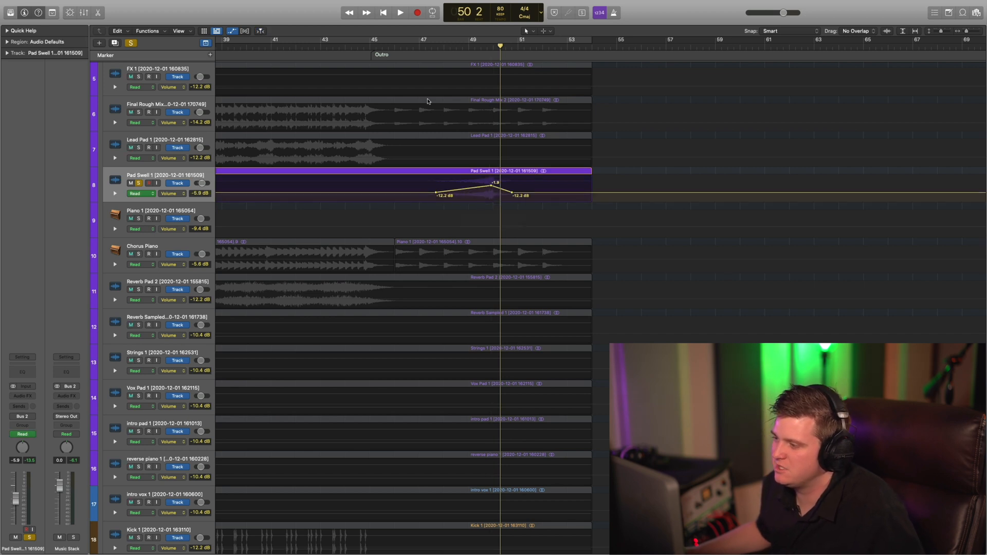
Hide the automation, play the soloed Pad Swell from about bar 47, and unsolo it within the mix.
key("a")
left_click(425, 48)
key("space")
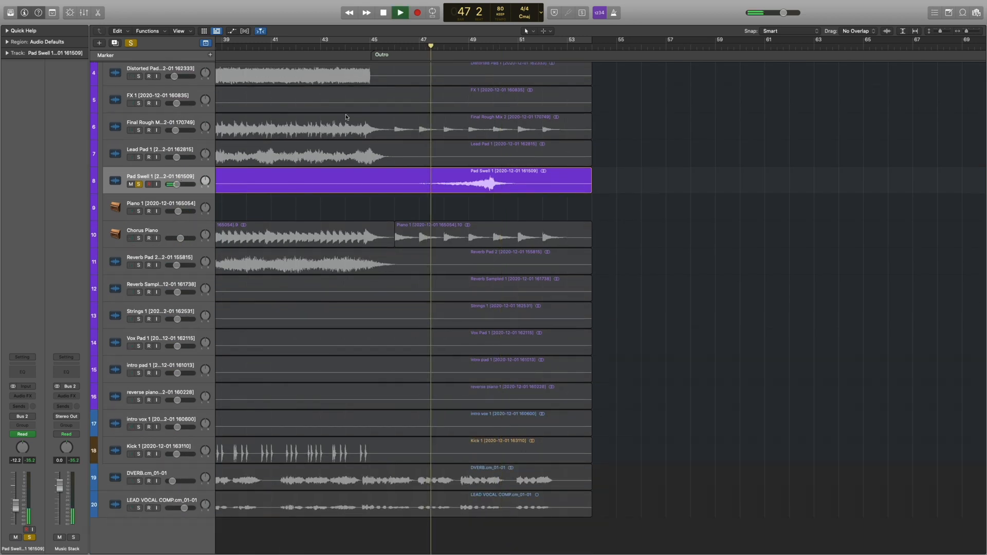
left_click(140, 183)
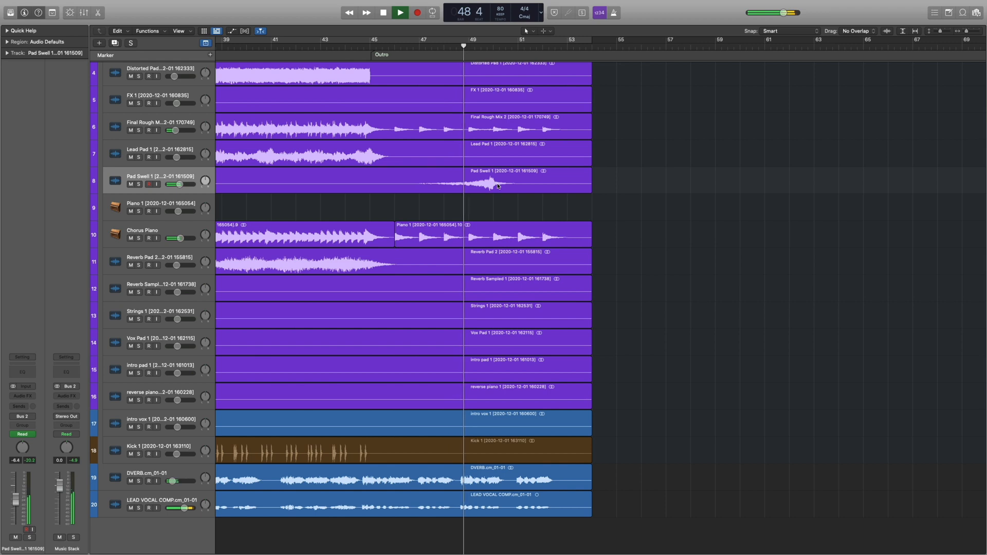
Lower the Pad Swell automation peak to -6.2 dB, start its rise just before bar 49, and replay from about bar 48.
key("a")
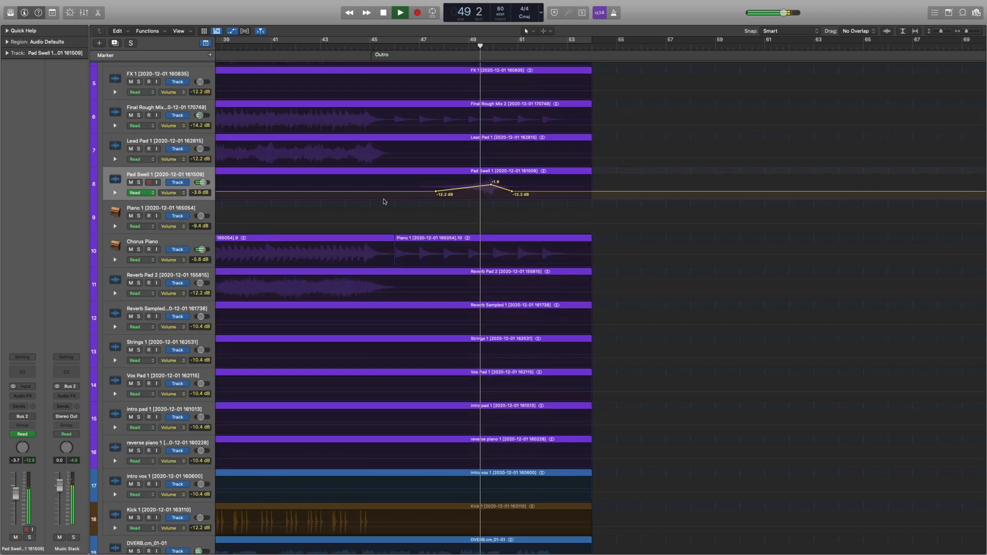
left_click_drag(491, 185, 465, 192)
left_click(451, 46)
key("space")
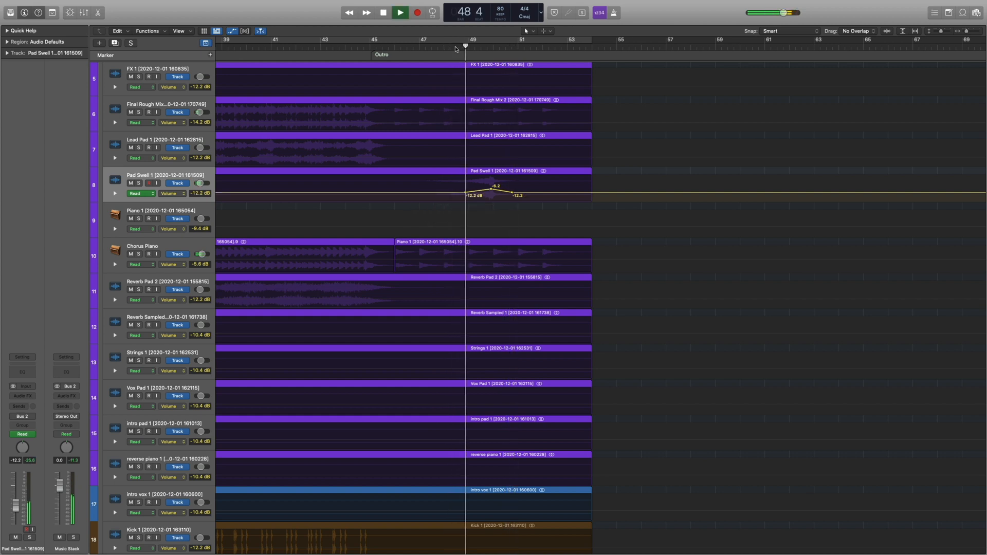
Fine-tune the Pad Swell automation peak to -6.2 dB at position 49 4 4 121 and hide the automation.
key("super+Down")
key("super+Down")
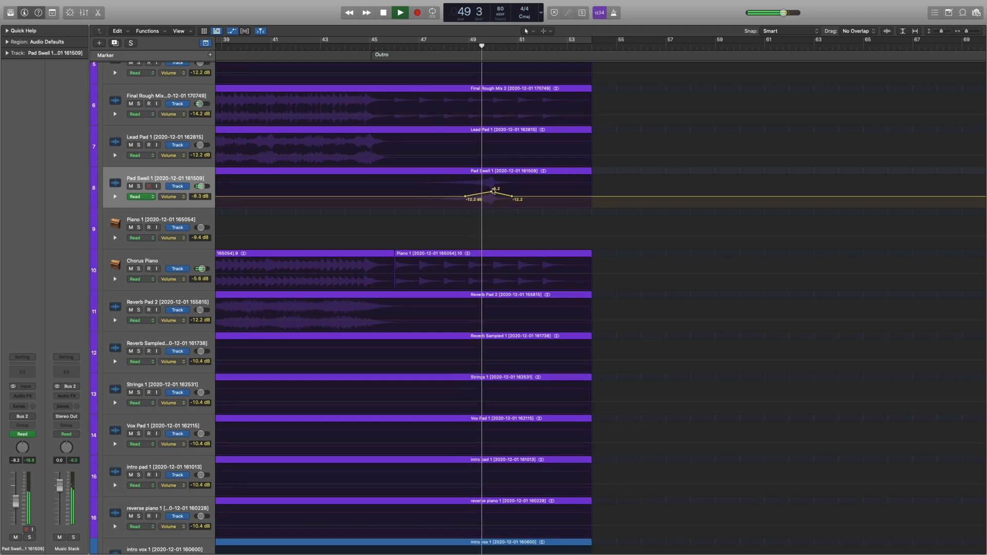
left_click_drag(492, 194, 493, 194)
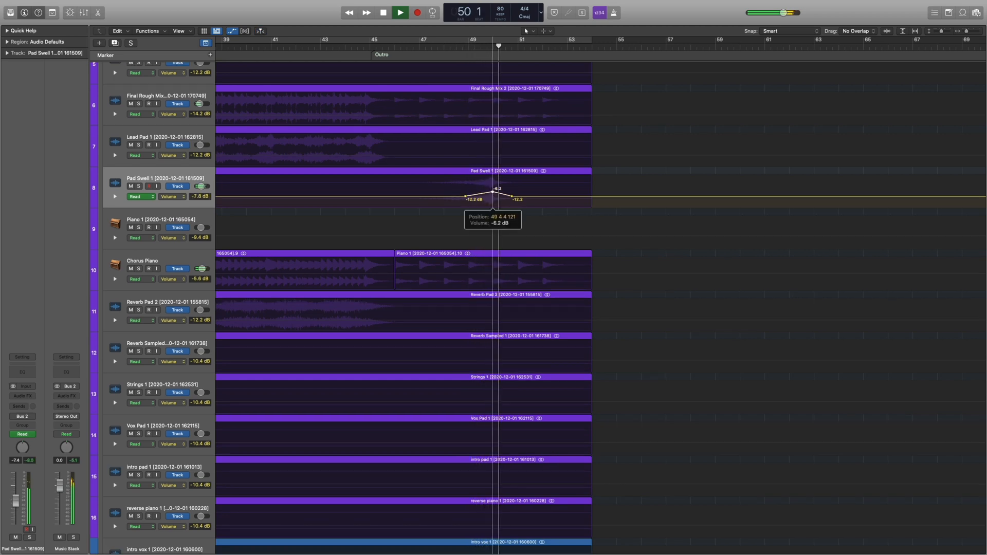
key("a")
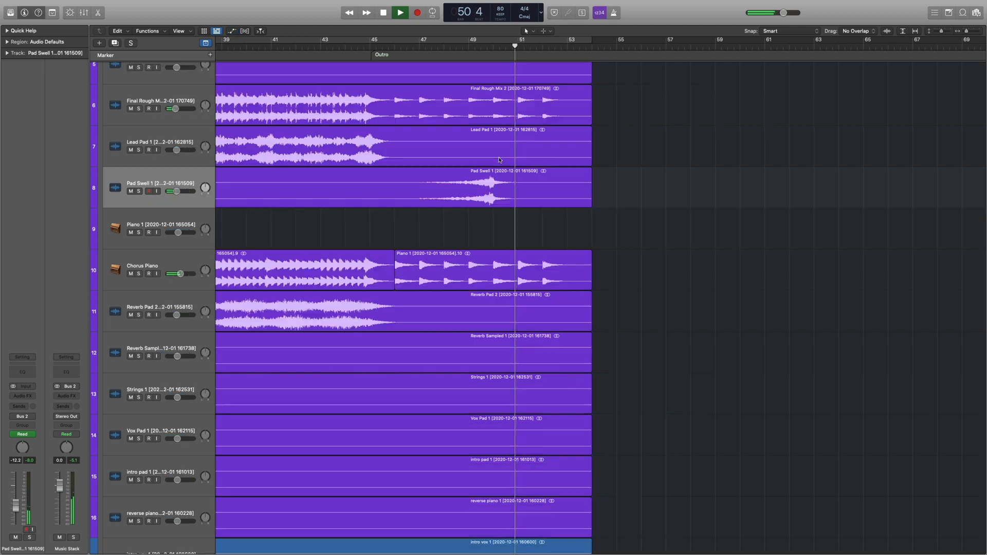
Select the Music Stack track and collapse it to hide its subtracks.
scroll(311, 157, "left", 6)
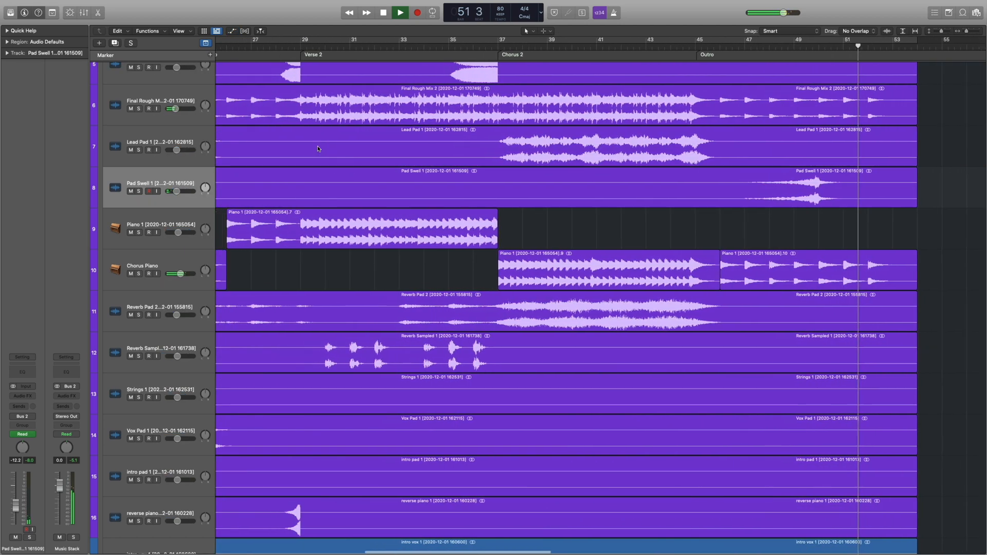
key("super+Left")
key("super+Left")
key("super+Left")
key("super+Up")
scroll(316, 146, "left", 5)
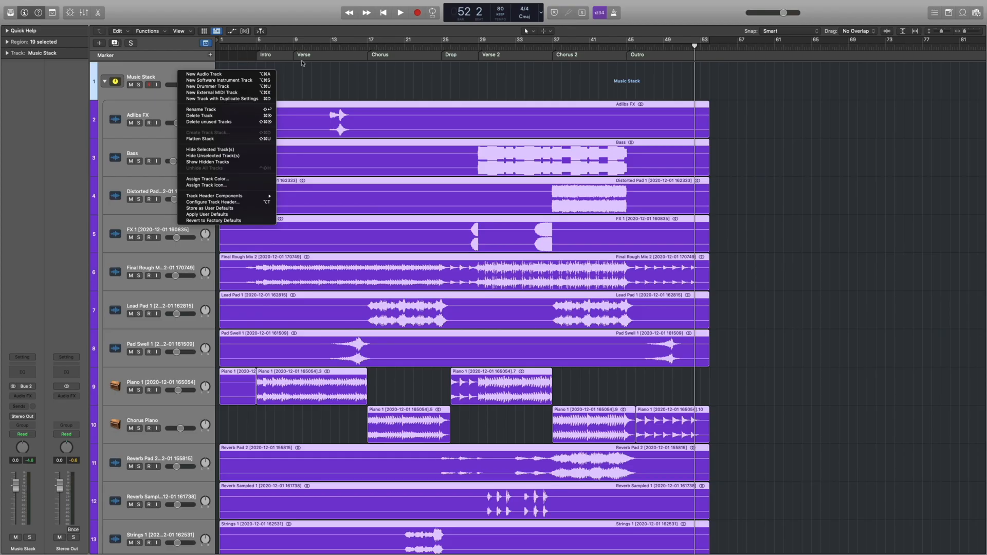
left_click(118, 80)
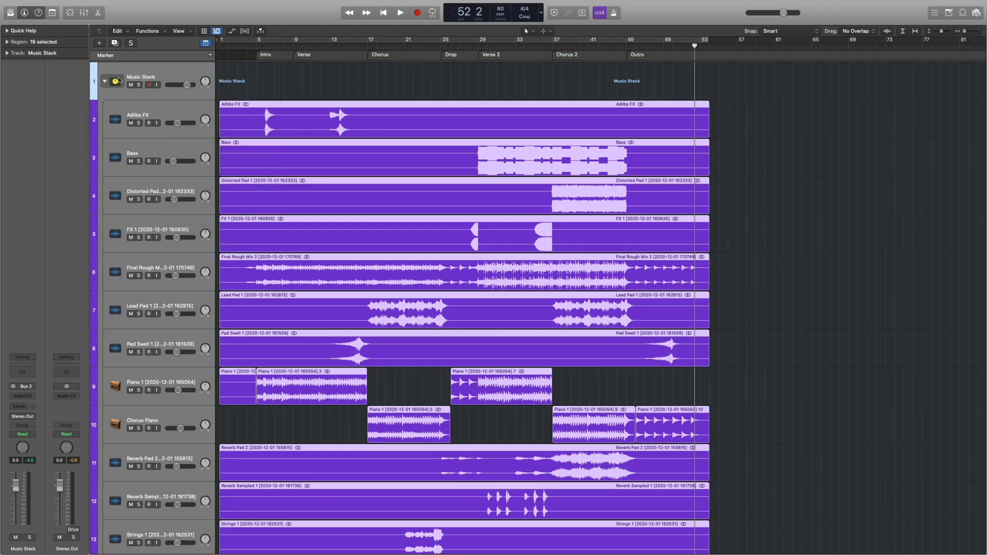
left_click(104, 82)
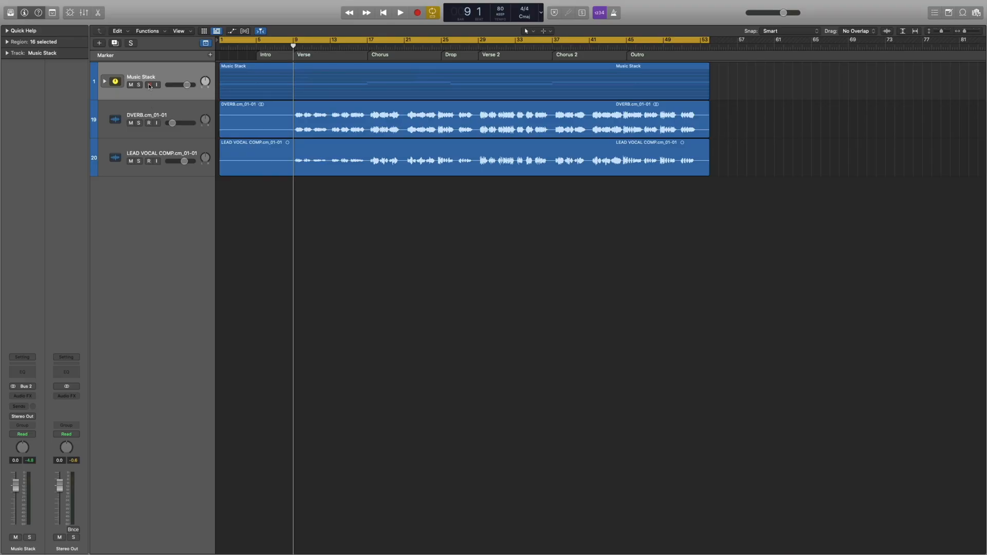
Enlarge the track heights and play the mix from bar 5, the start of the Intro.
key("super+Down")
key("super+Down")
key("super+Down")
key("super+Down")
key("super+Down")
key("super+Down")
key("super+Down")
key("super+Down")
key("super+Down")
key("super+Down")
key("super+Down")
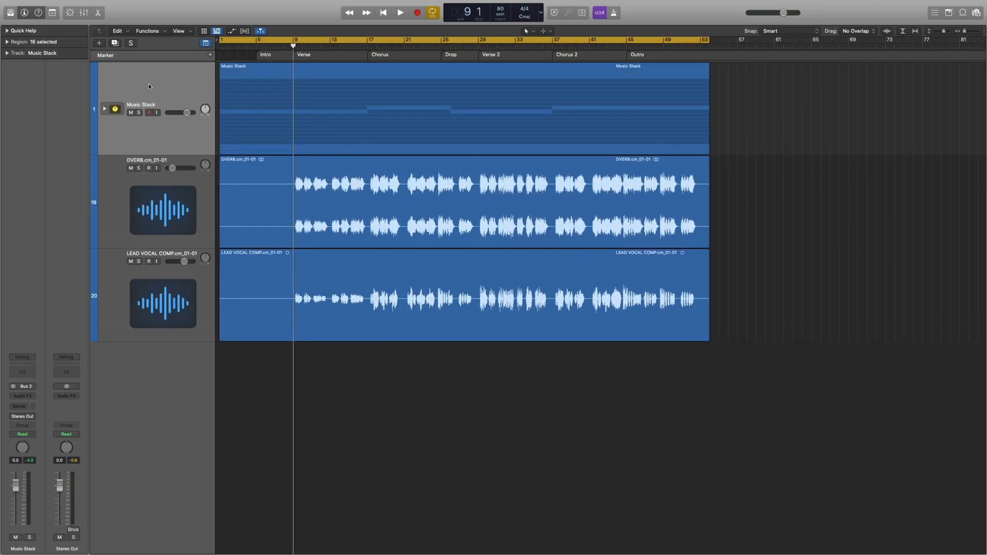
left_click(258, 46)
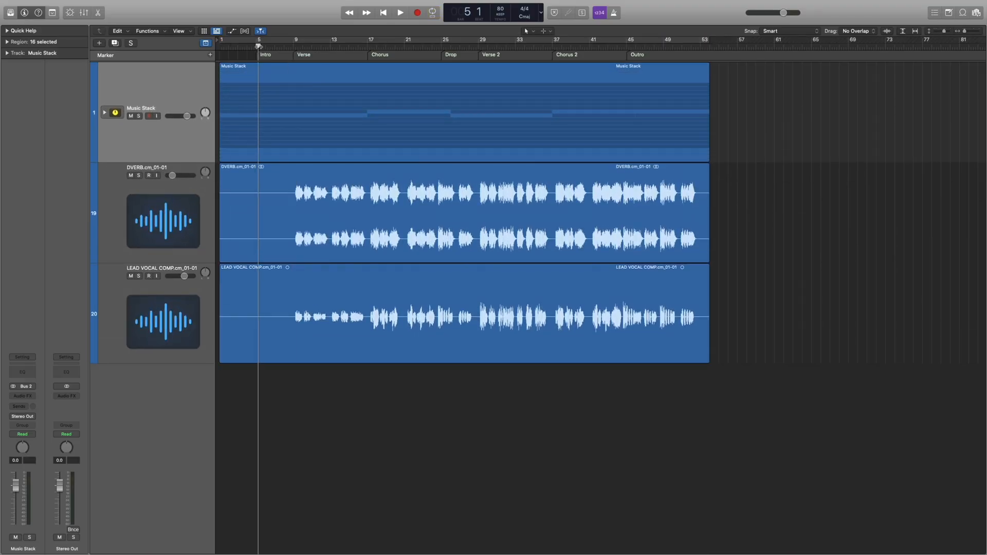
Add a Compressor to the Music Stack, choosing the Classic VCA model with a 1.6:1 ratio and -17.5 dB threshold.
left_click(28, 397)
mouse_move(36, 417)
left_click(85, 417)
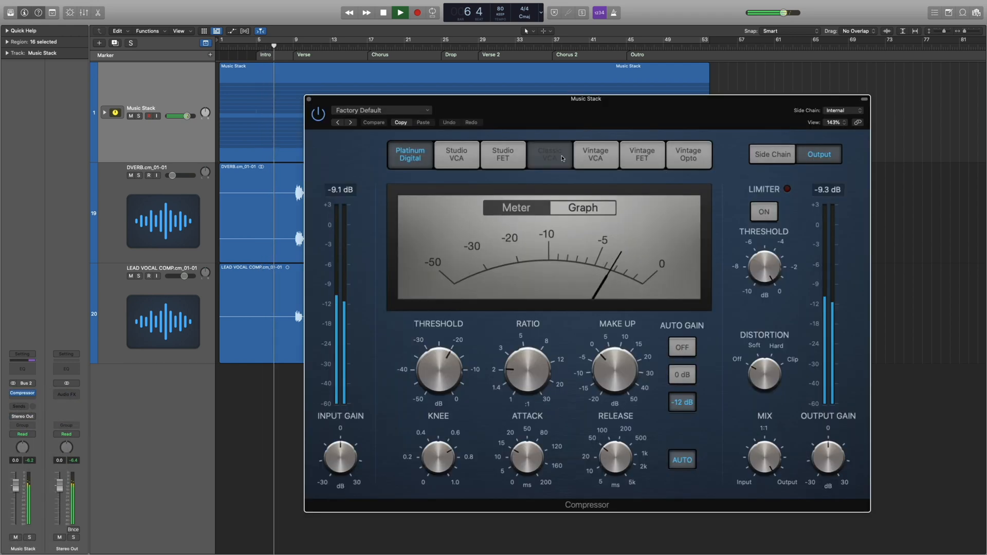
left_click(563, 159)
mouse_move(523, 364)
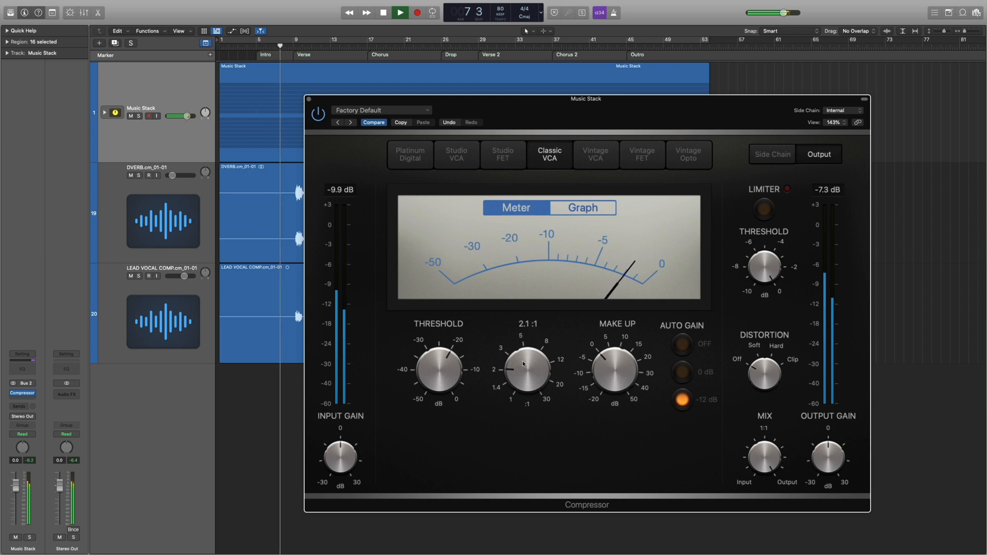
left_click_drag(522, 364, 522, 374)
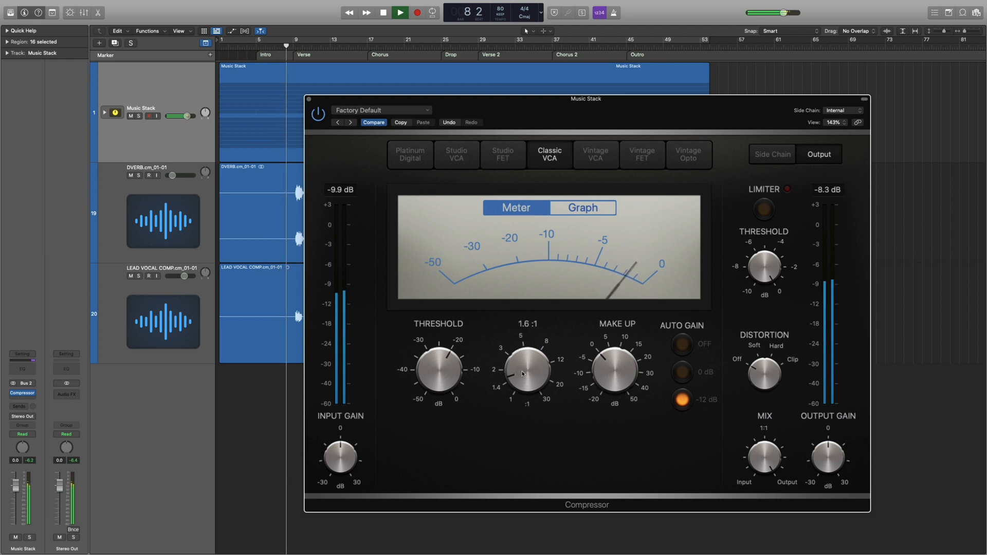
left_click_drag(451, 367, 451, 365)
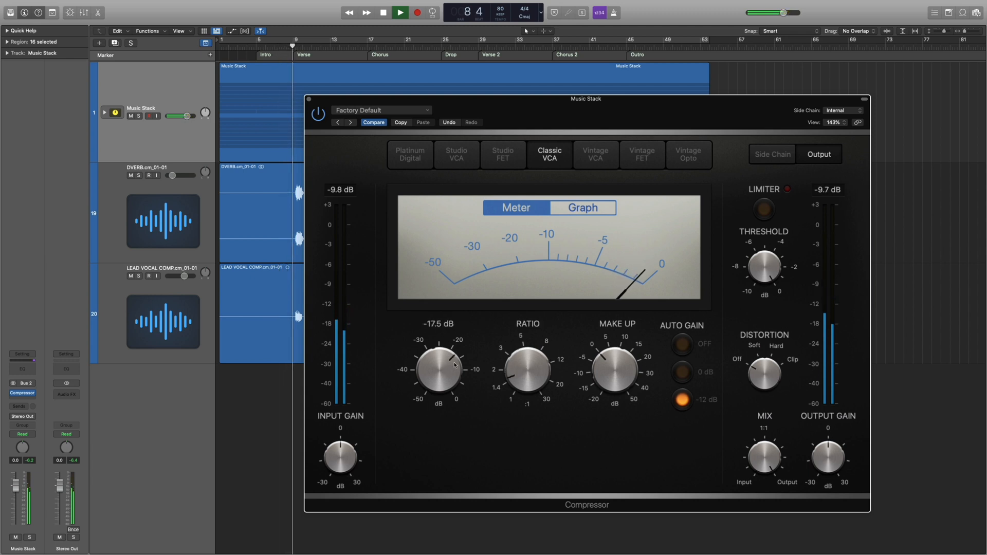
Fine-tune the Music Stack compressor's ratio, set its threshold to -19.0 dB, and close the plug-in.
left_click_drag(533, 368, 533, 366)
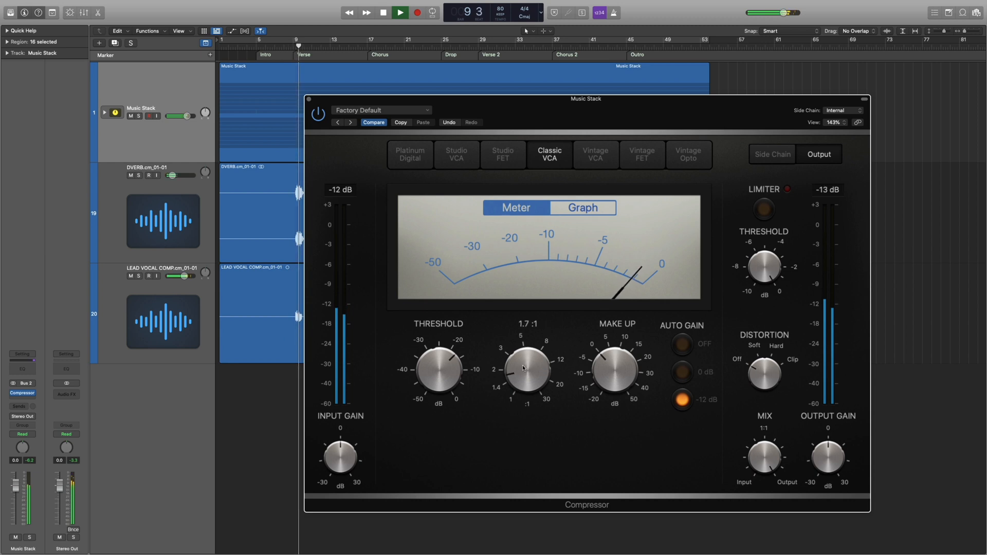
left_click_drag(530, 367, 528, 370)
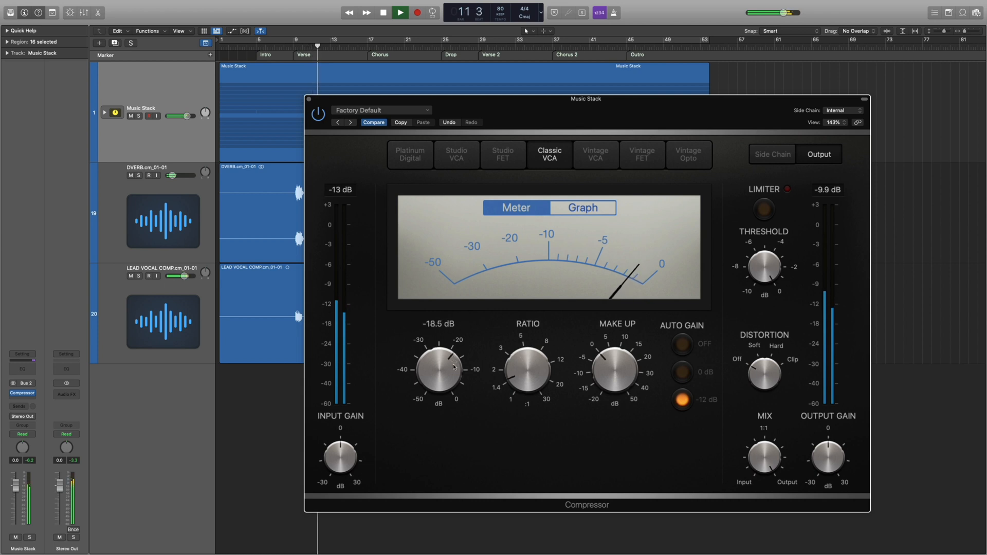
left_click_drag(454, 373, 455, 368)
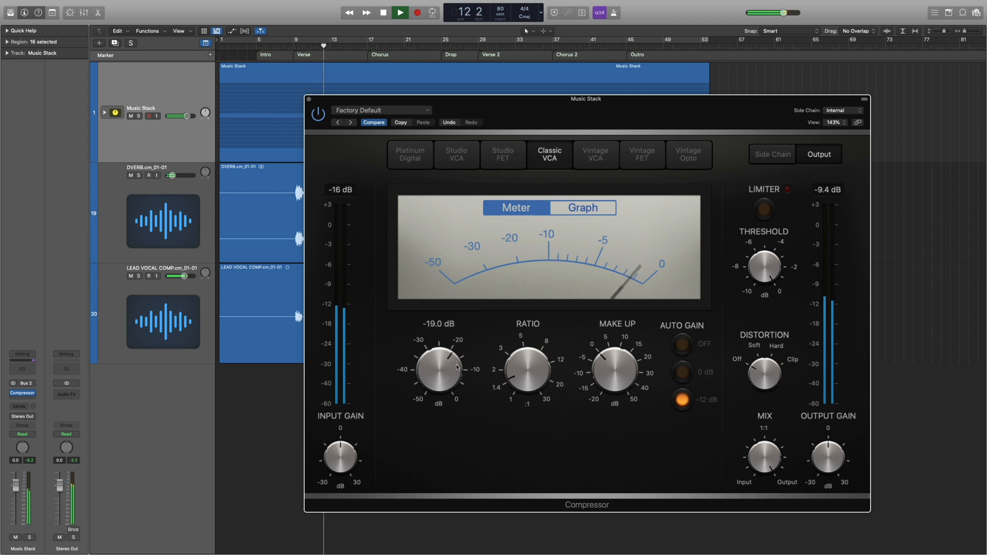
left_click(308, 99)
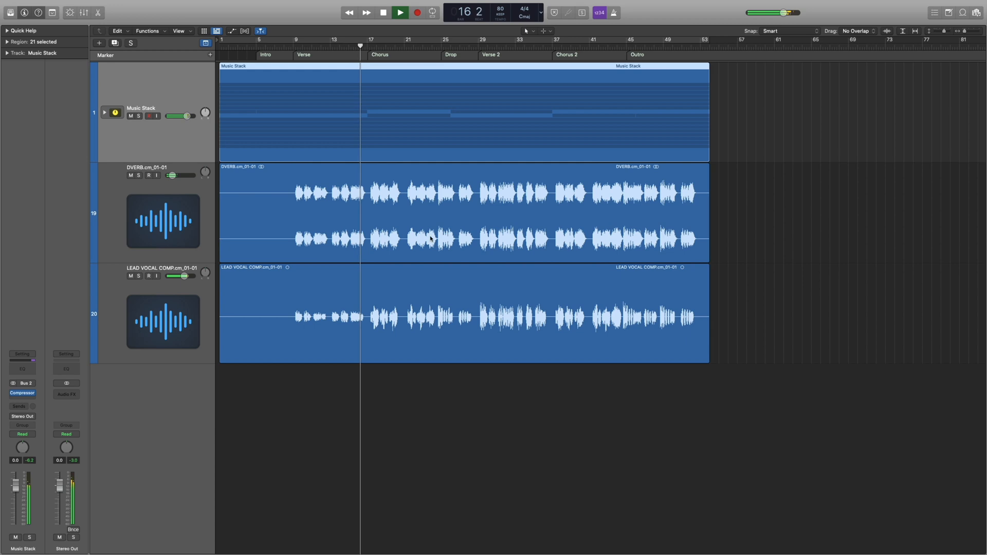
Split off the lead vocal's first Chorus phrase, from about bar 17 to the end of bar 20, as its own region.
left_click(193, 302)
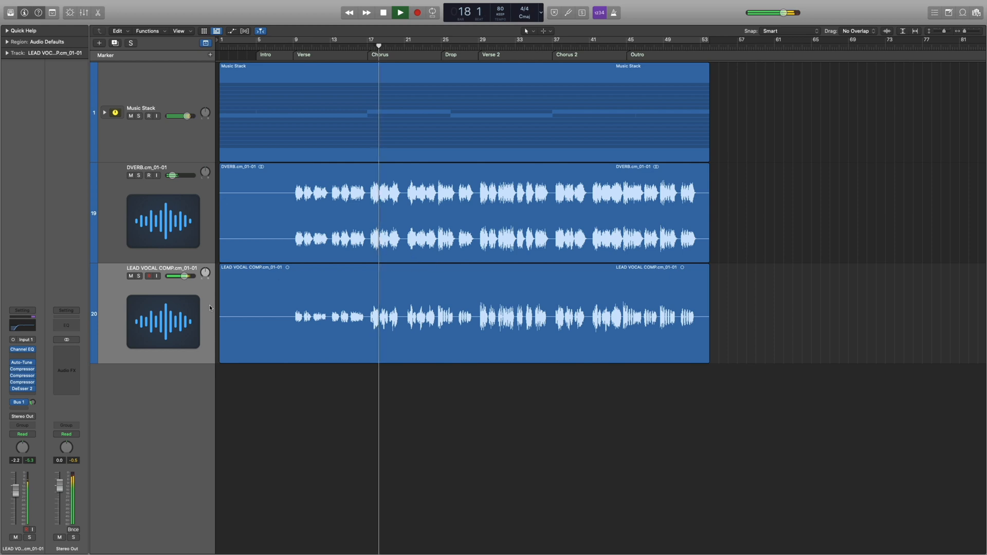
left_click(387, 316)
key("super+Right")
key("super+Right")
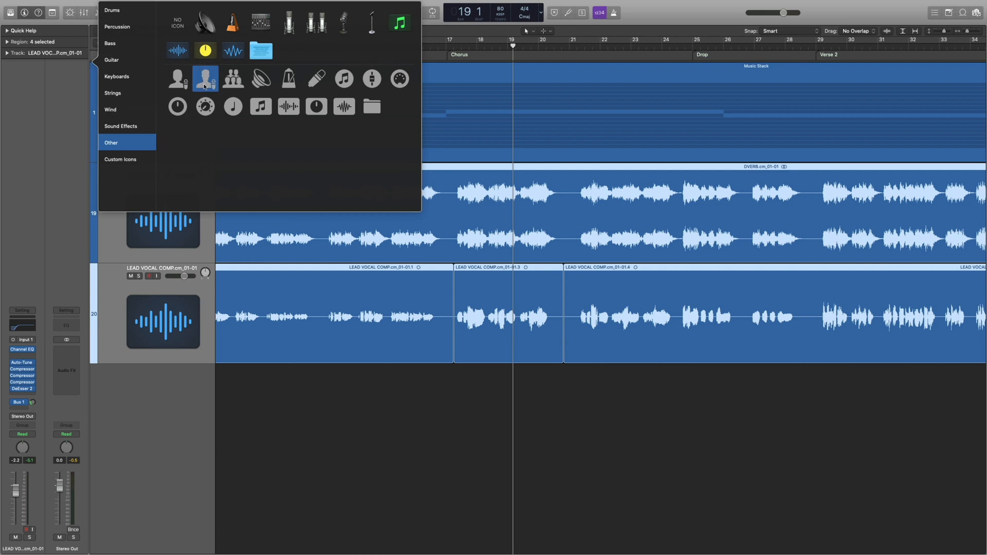
Color the DVERB and LEAD VOCAL COMP tracks yellow-green and color their regions to match the tracks.
left_click(194, 81)
left_click(122, 217)
key("alt+c")
left_click(306, 291)
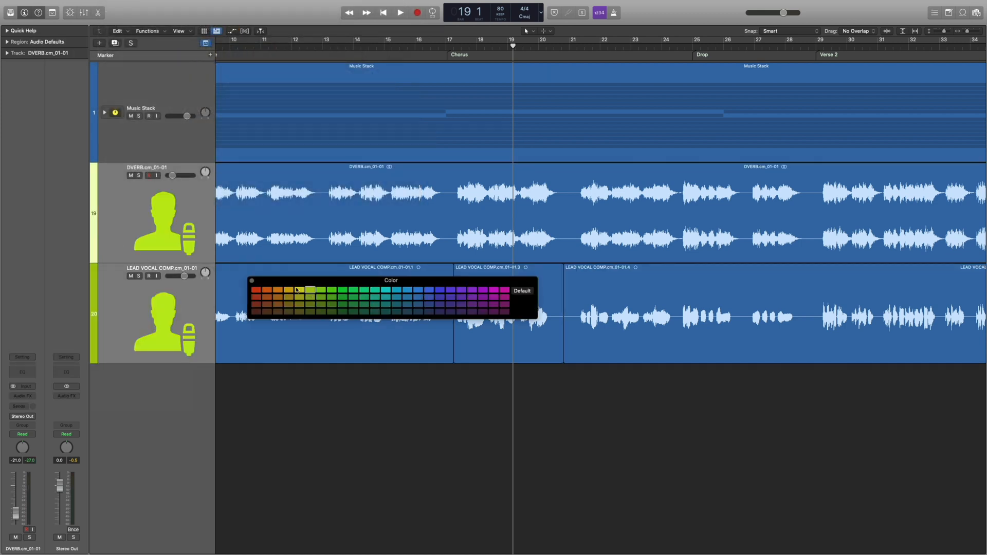
right_click(458, 225)
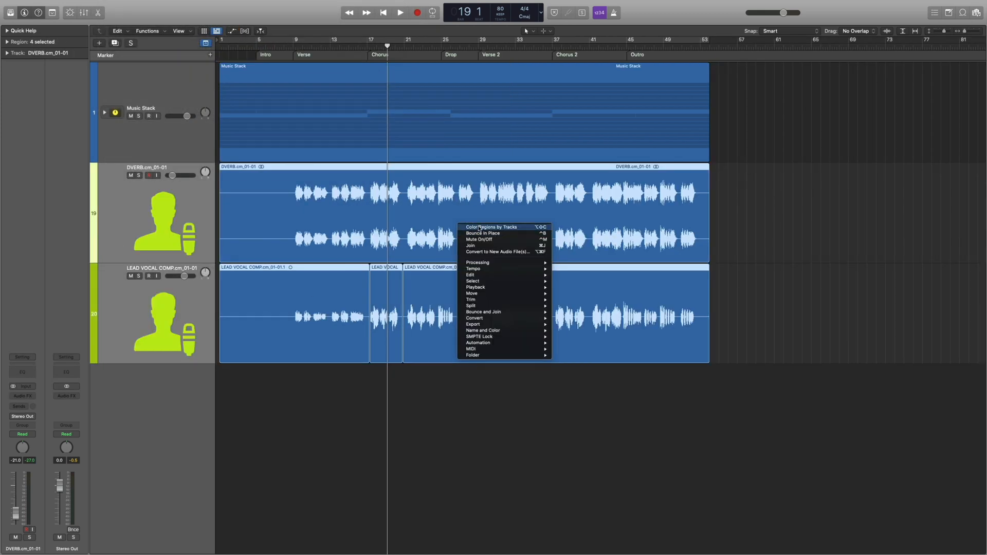
left_click(479, 228)
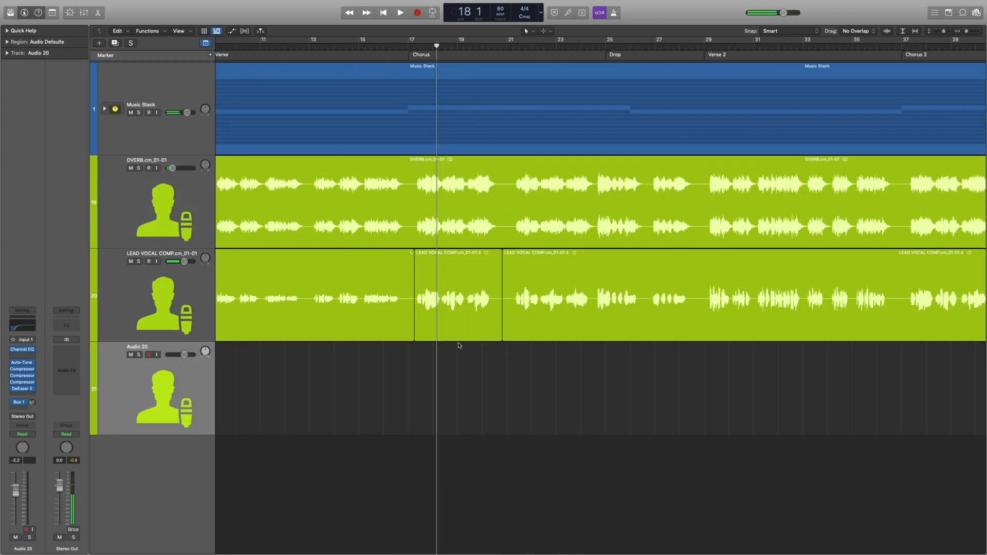
Move the lead vocal's Chorus phrases, from about bar 17 to 26 4 3 1, onto a new track with the same channel settings.
left_click_drag(459, 309, 456, 403)
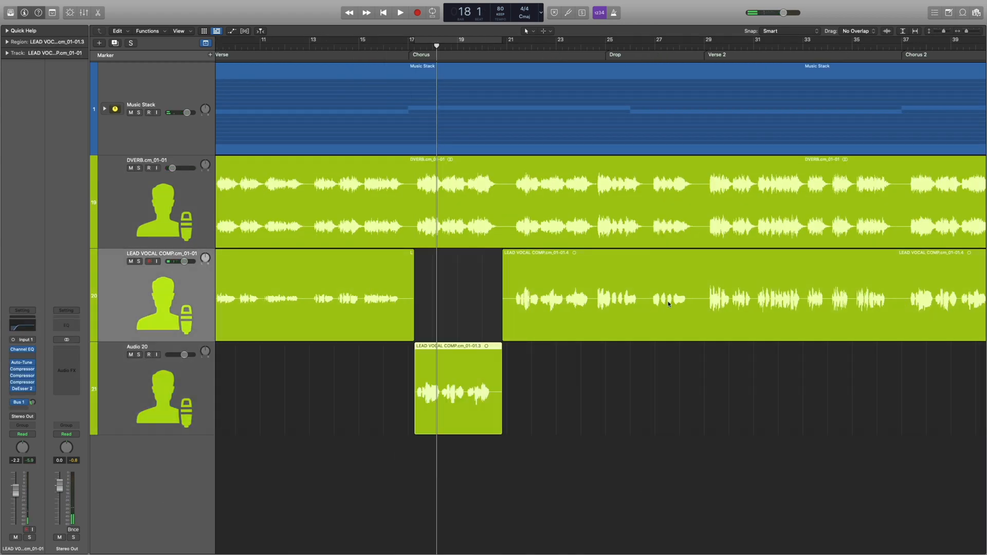
left_click_drag(648, 291, 504, 309)
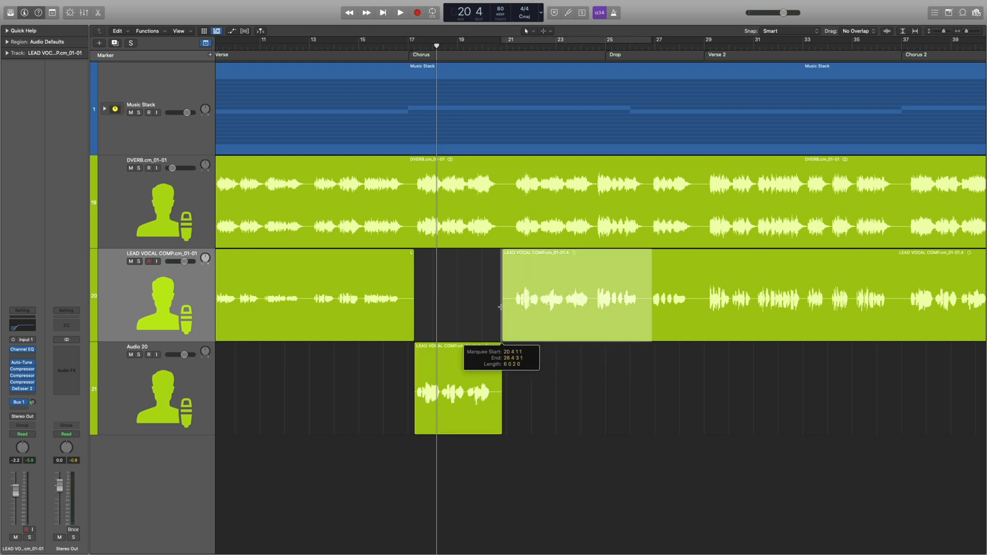
left_click(555, 307)
left_click_drag(573, 338, 565, 376)
left_click(544, 296)
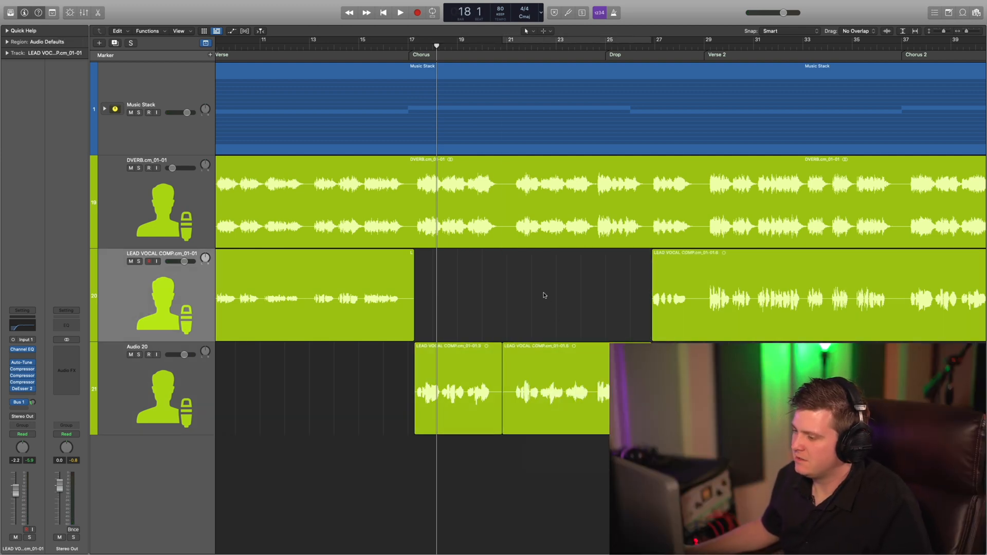
Place the playhead at bar 17 and rename the new track as Chorus Vocal.
left_click(414, 44)
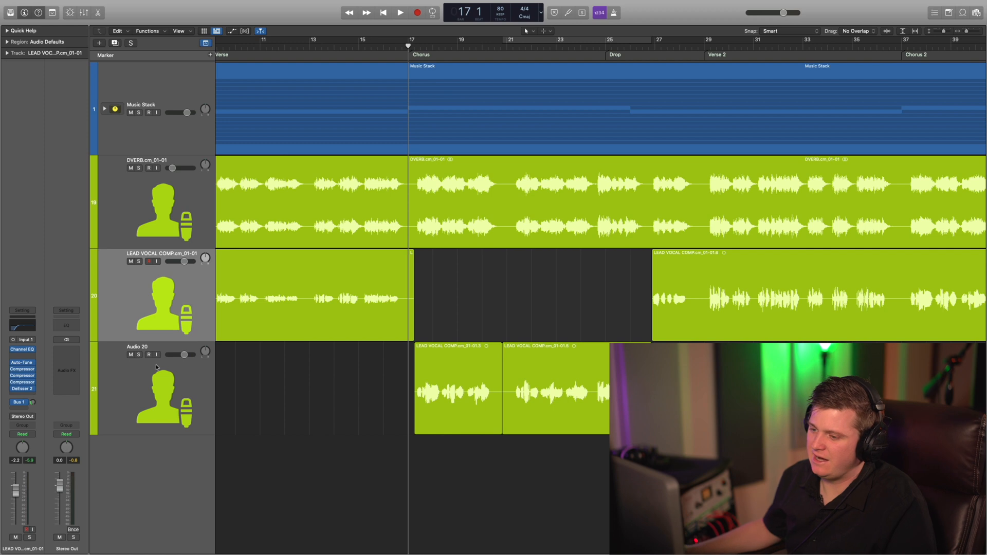
left_click(152, 380)
double_click(140, 346)
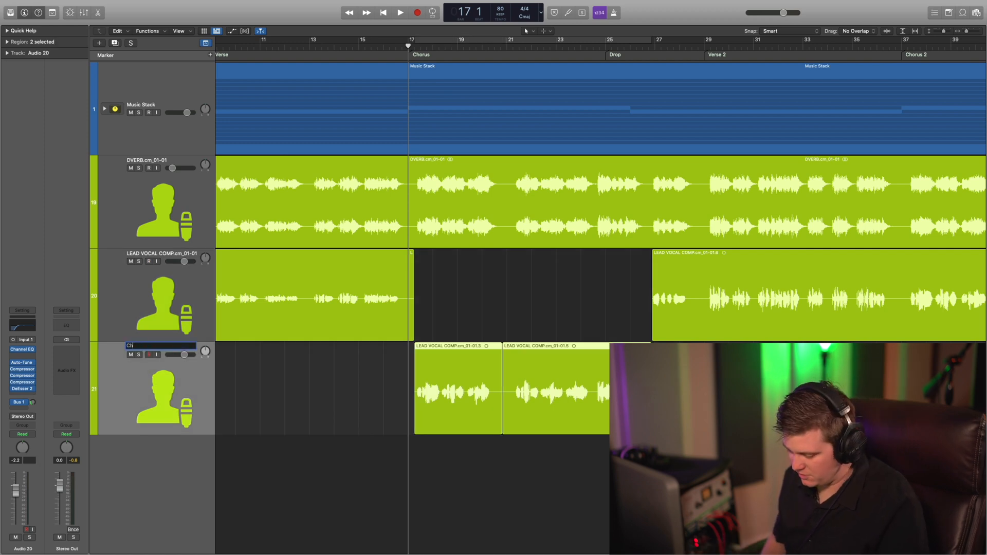
key("Return")
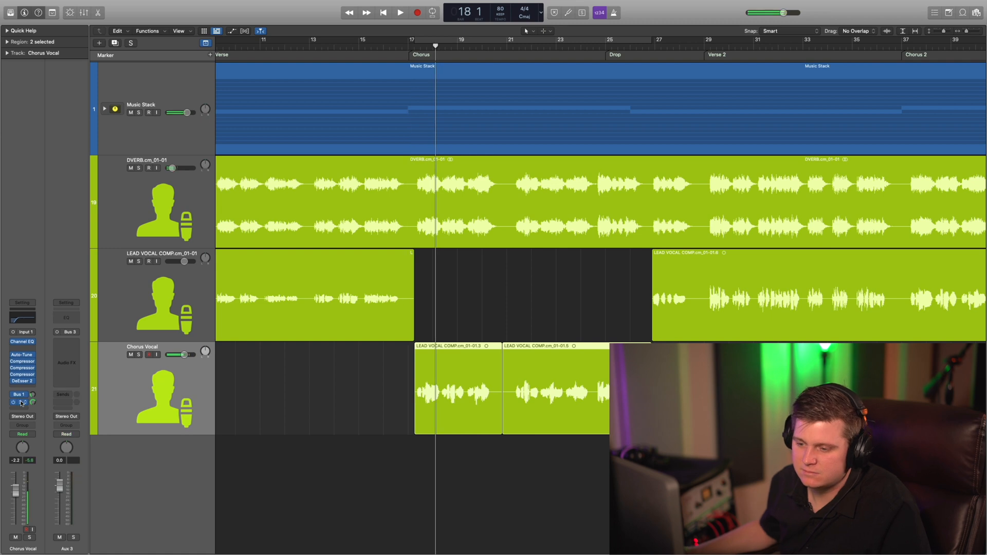
Send the Chorus Vocal track to Bus 3 and insert a Stereo Delay on the Aux 3 channel.
left_click(19, 402)
left_click(44, 383)
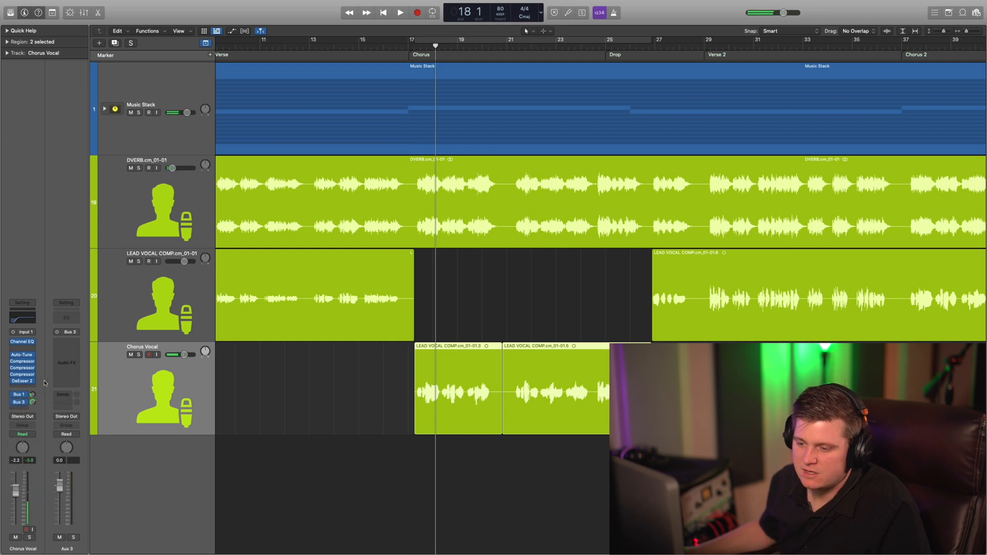
left_click(64, 342)
mouse_move(85, 472)
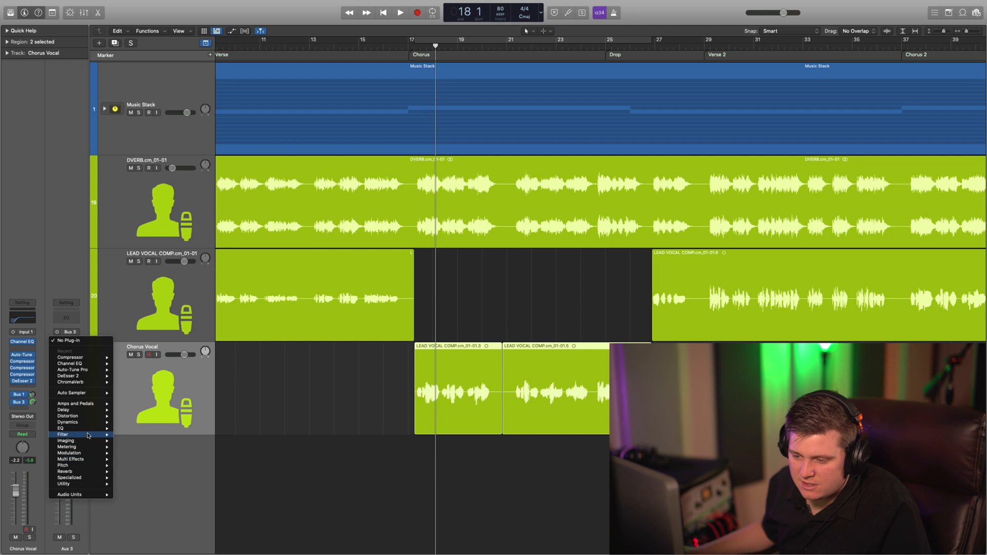
mouse_move(89, 411)
left_click(187, 429)
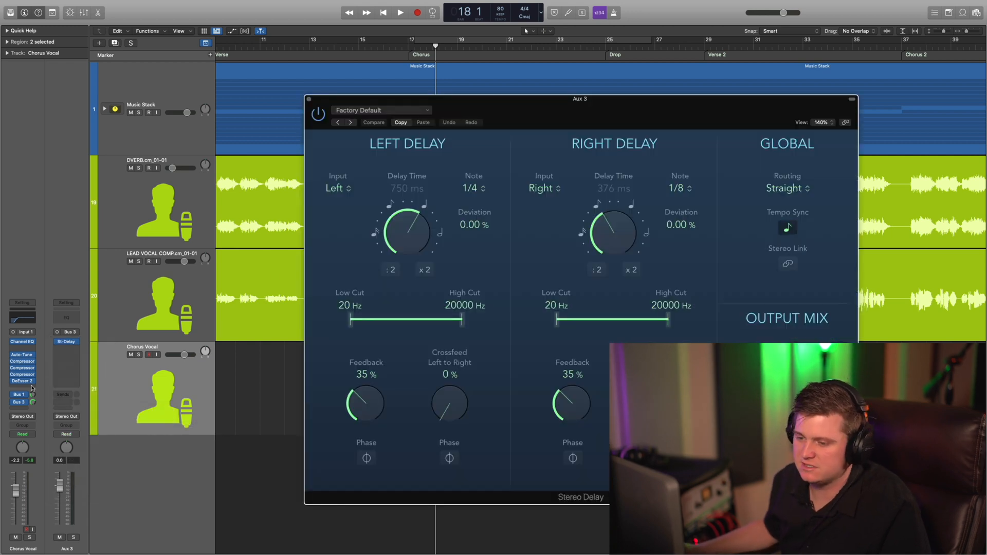
Set the Stereo Delay's high cuts to 2500 Hz left and 2600 Hz right, and its left note to 1/8 dotted with -3.33% deviation.
left_click(410, 50)
key("space")
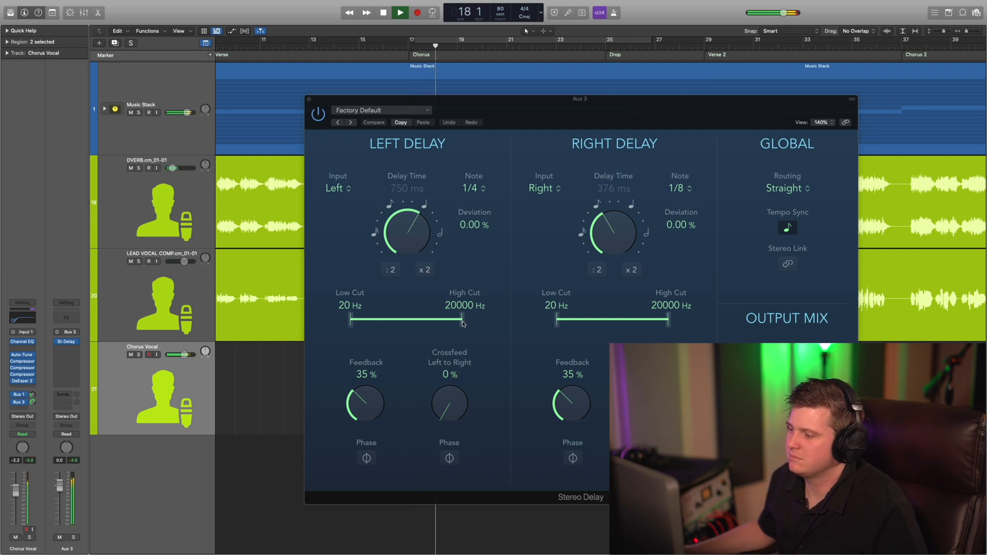
key("space")
left_click_drag(462, 324, 429, 324)
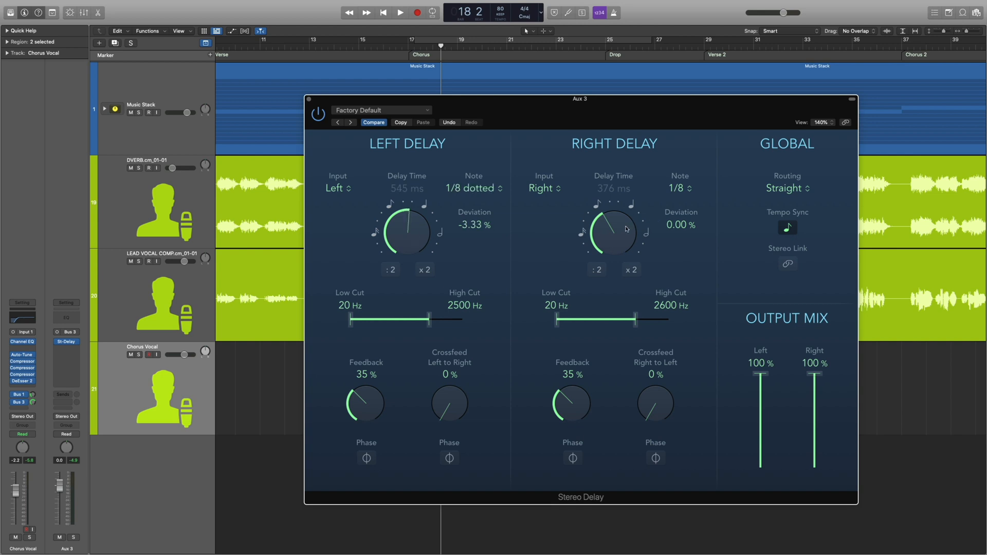
left_click(309, 100)
Play the Chorus with the delay and examine the Studio VCA and Vintage FET compressors on the Chorus Vocal track.
key("space")
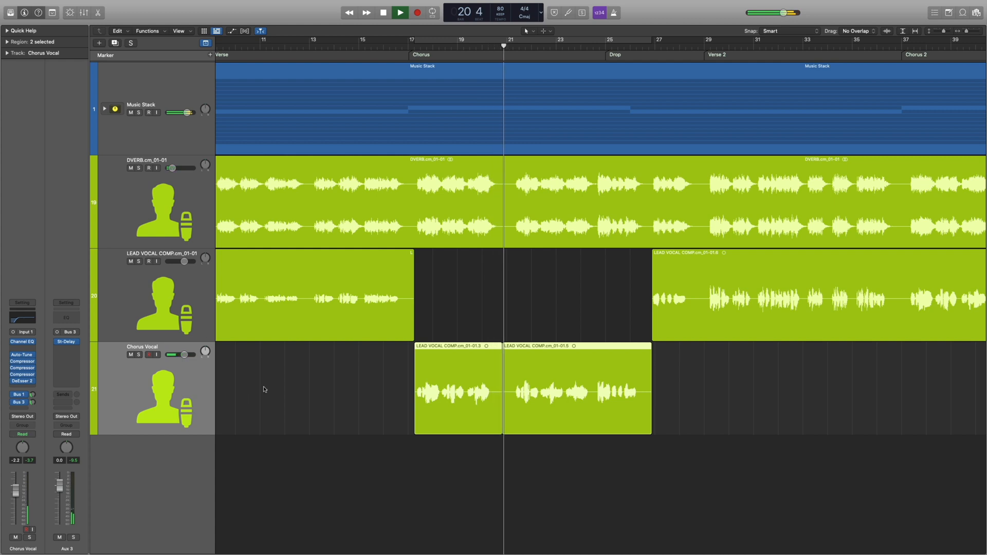
key("super+Up")
key("super+Up")
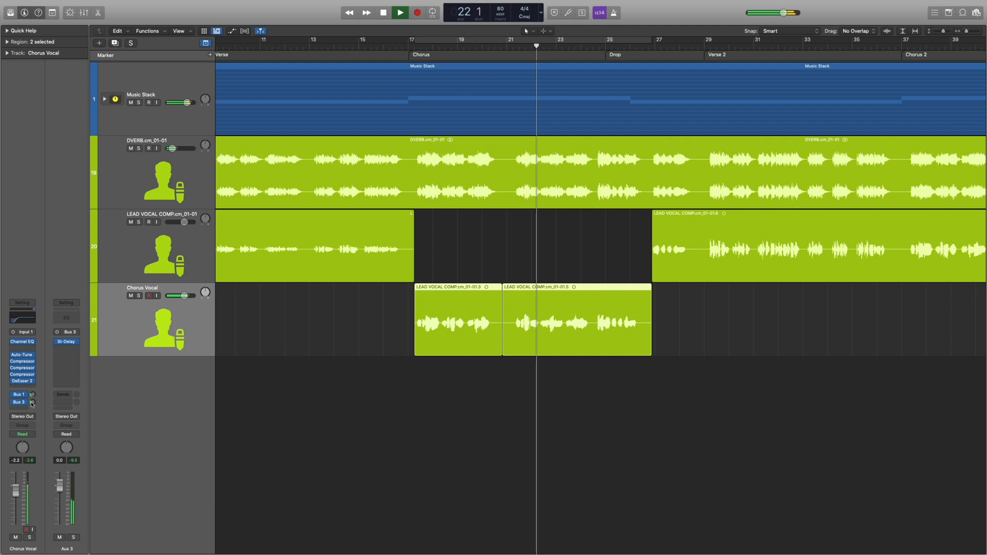
left_click(23, 375)
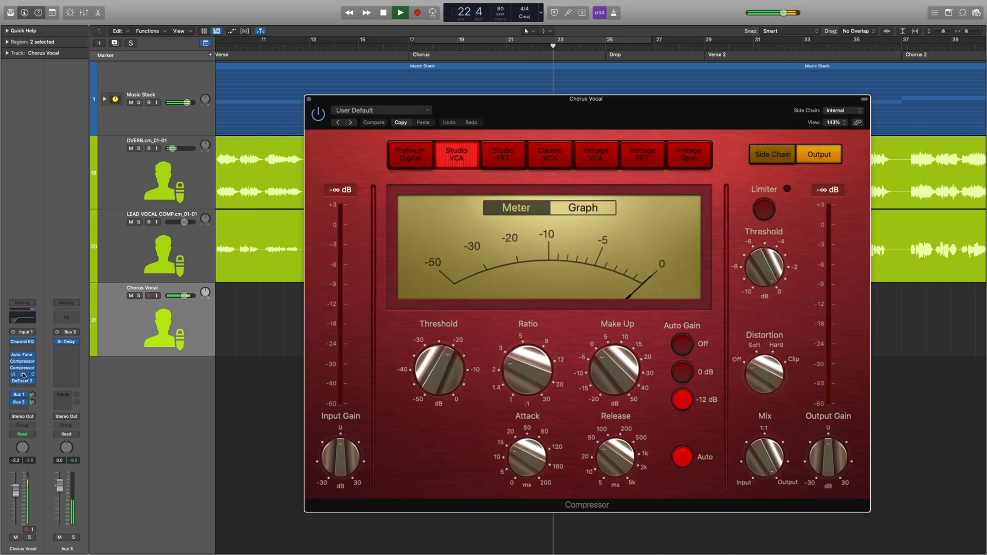
key("space")
left_click(309, 100)
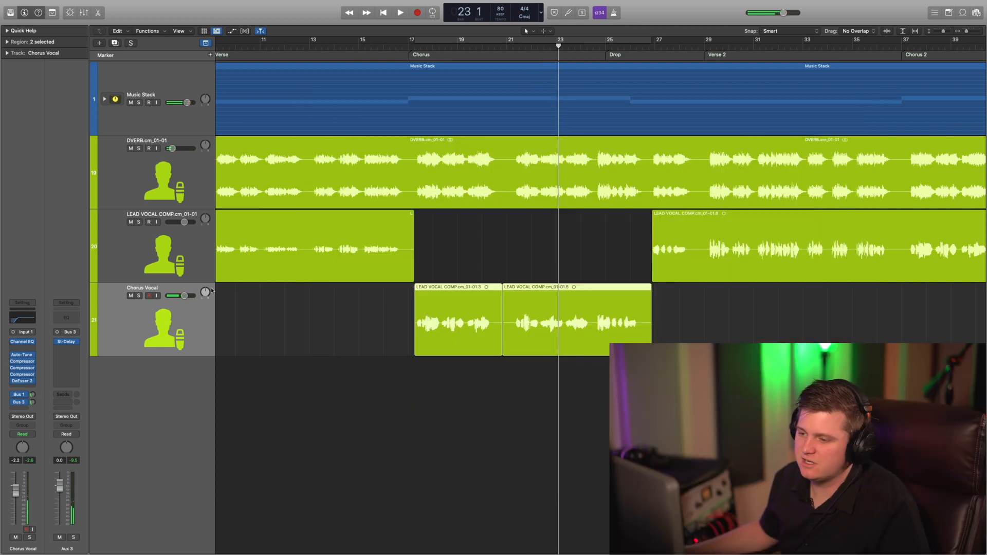
left_click(412, 46)
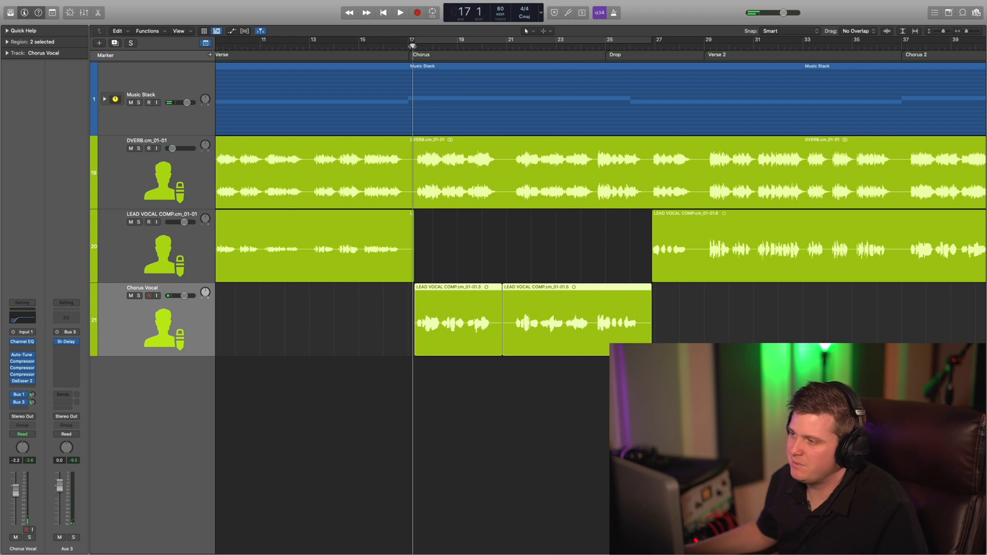
left_click(25, 363)
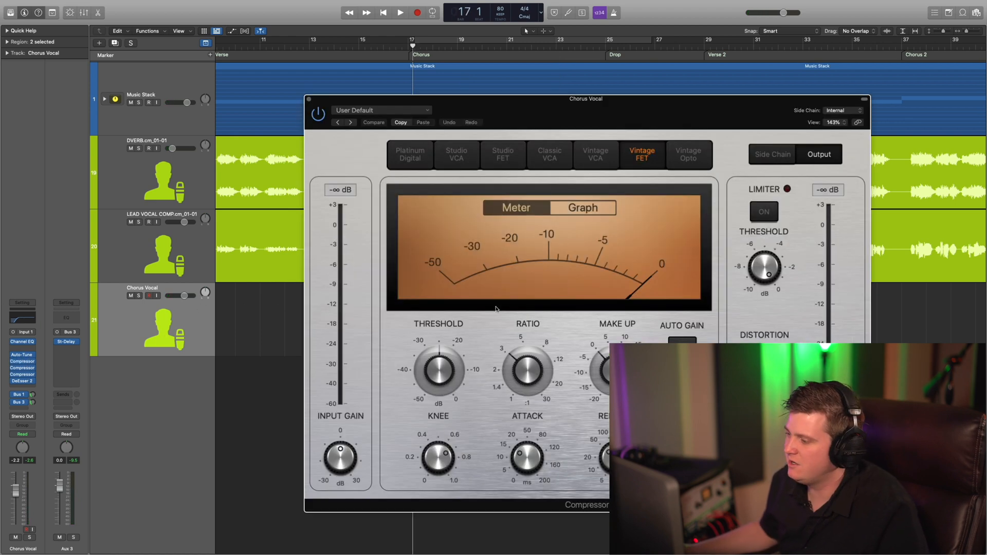
left_click(309, 99)
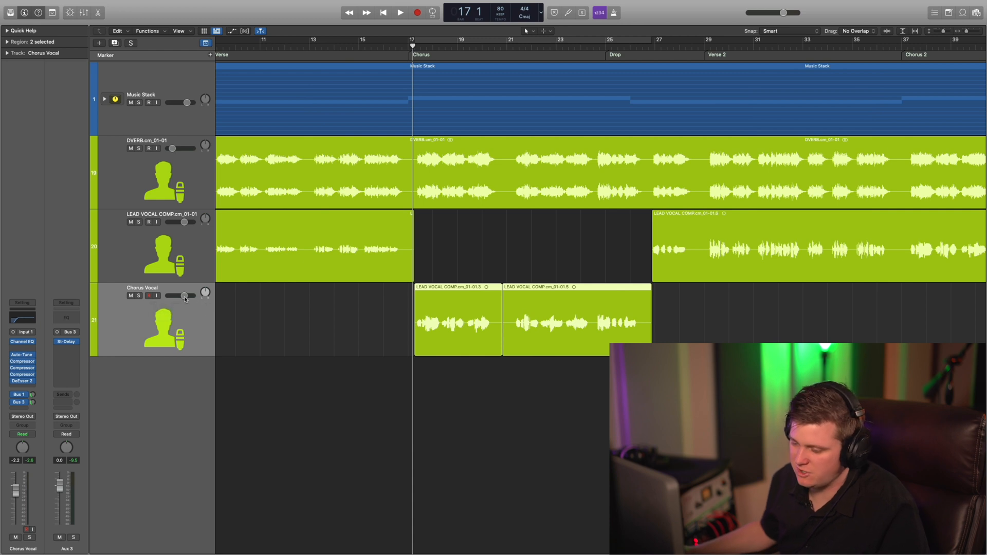
Raise the Chorus Vocal track's volume to -1.5 dB while playing the Chorus.
key("space")
mouse_move(185, 299)
left_click_drag(185, 296, 186, 296)
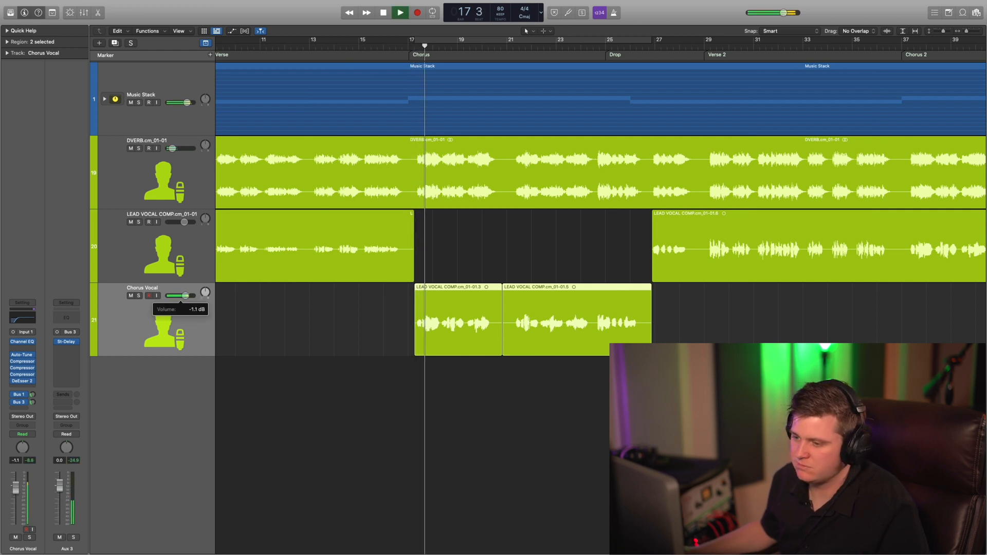
key("space")
Lower the threshold of the Chorus Vocal's Vintage FET compressor and set its ratio to 3.7:1 during playback.
left_click(31, 374)
mouse_move(509, 320)
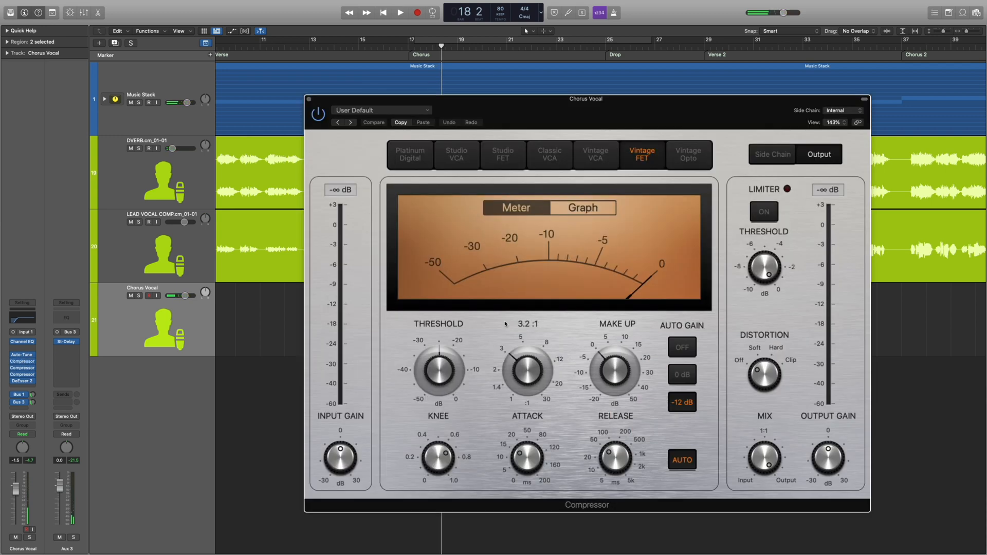
key("space")
left_click_drag(441, 374, 449, 383)
left_click_drag(522, 368, 522, 366)
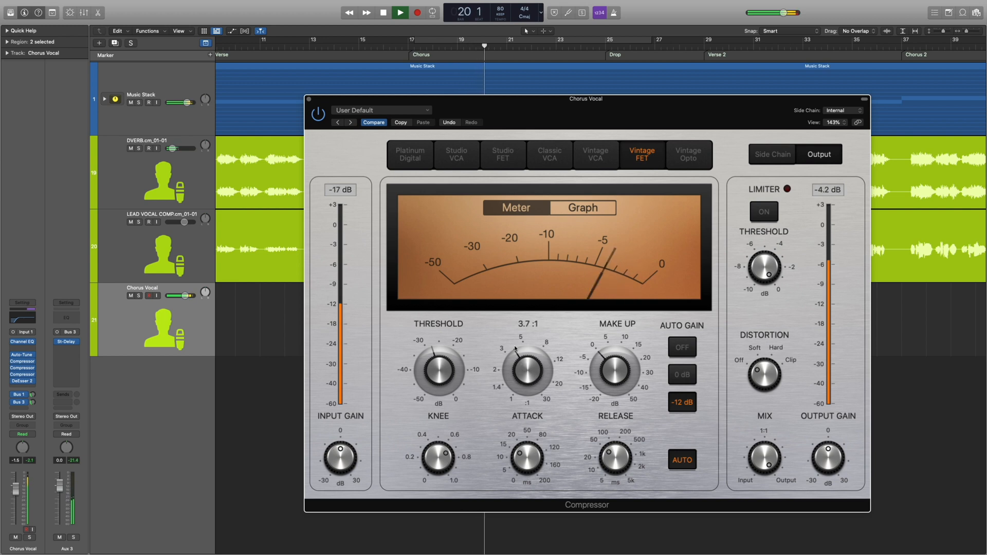
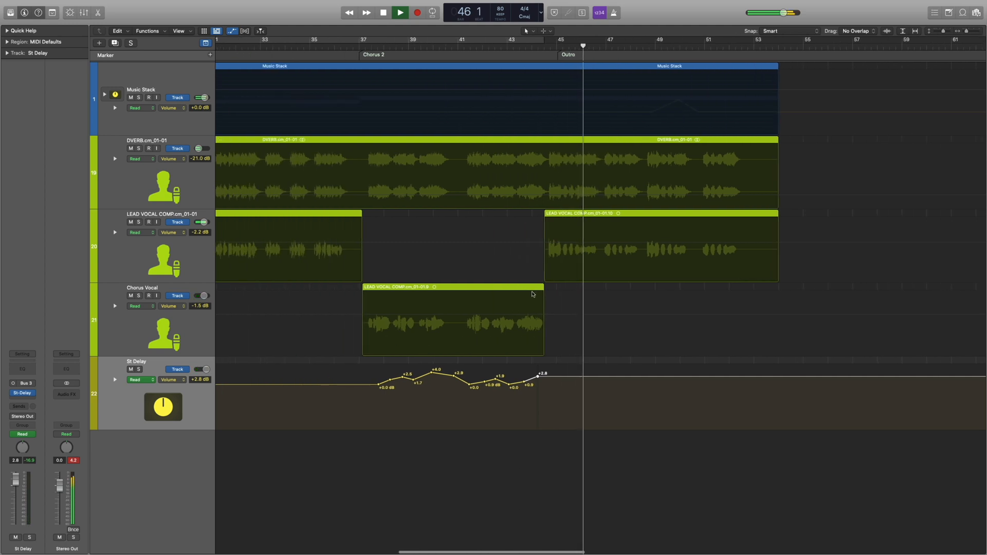
Solo the Chorus Vocal track and play Chorus 2 to examine the St Delay's volume automation.
scroll(532, 294, "right", 2)
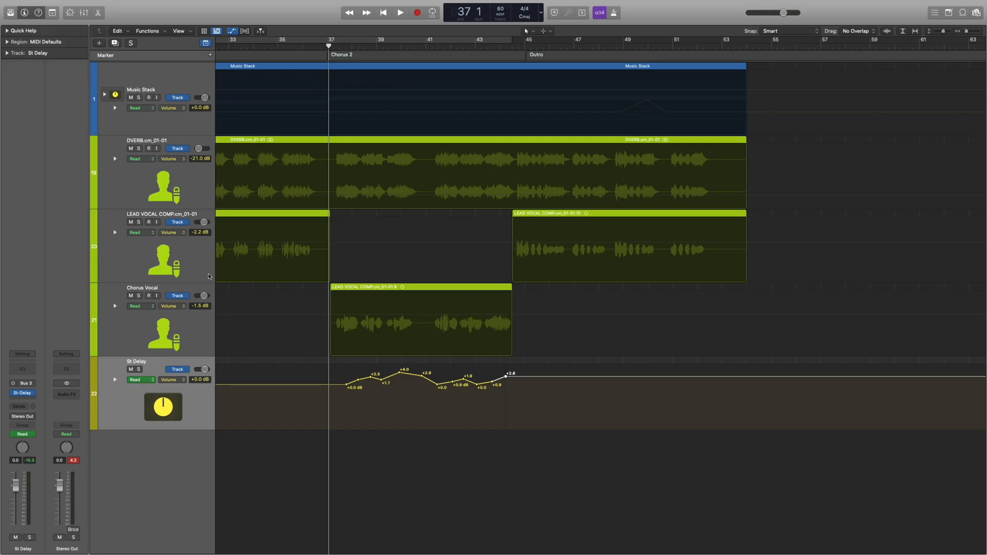
key("super+Down")
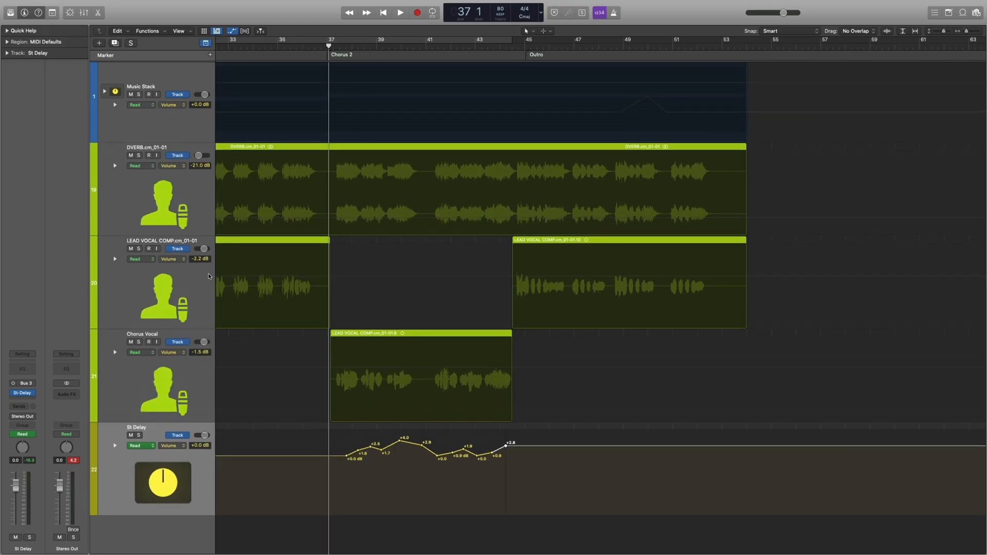
left_click(290, 46)
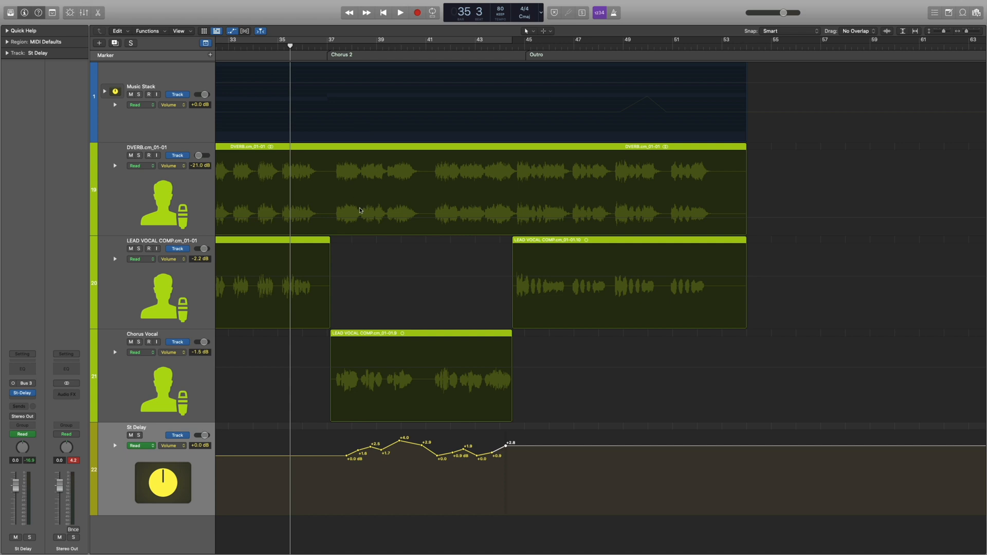
left_click(139, 342)
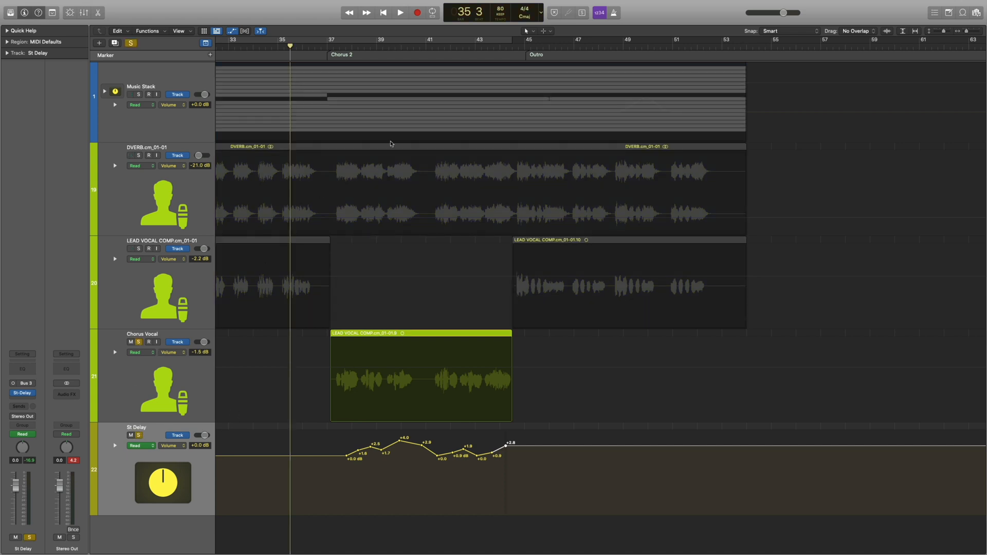
left_click(324, 54)
key("space")
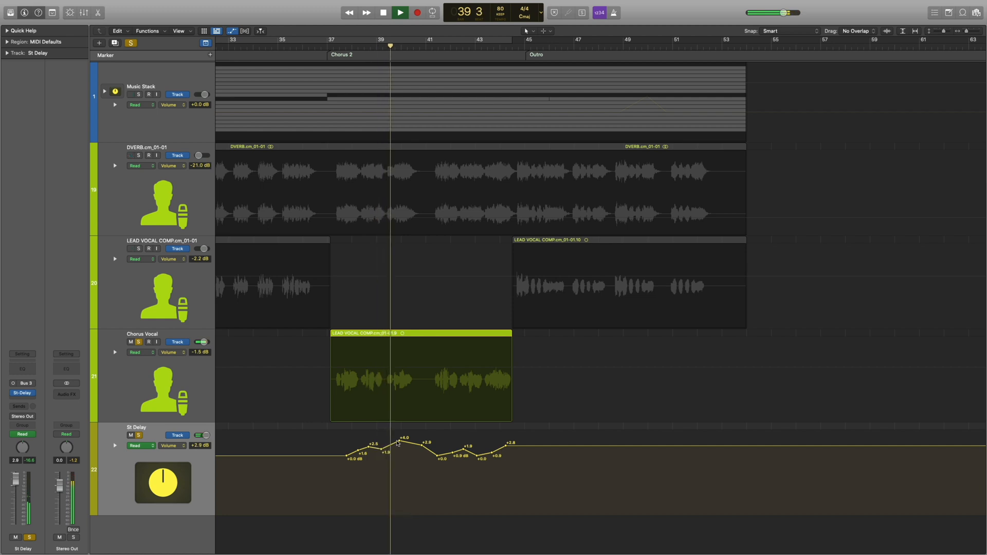
left_click(400, 441)
left_click_drag(400, 441, 506, 442)
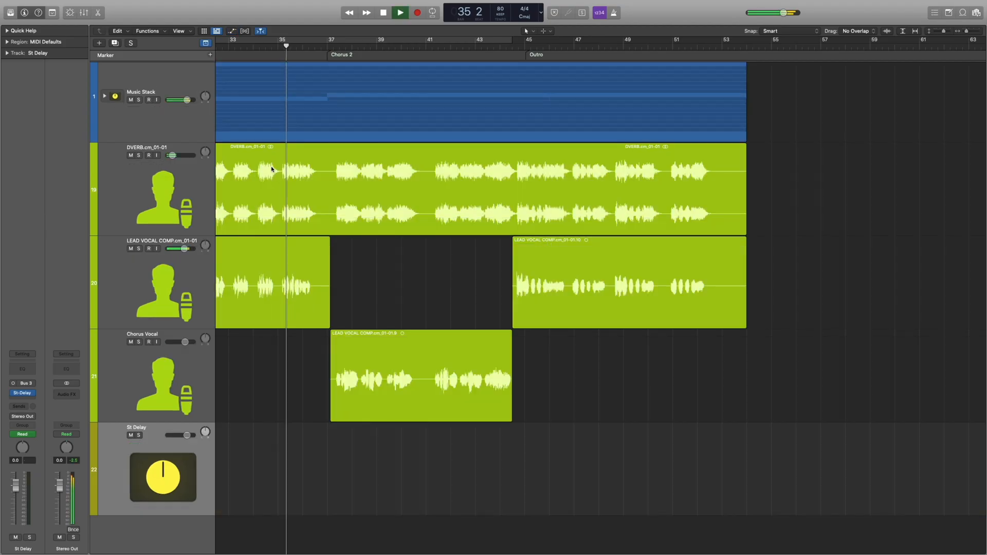
Play the full mix from before Chorus 2 and listen to how the vocals and delay sit together.
key("super+Up")
key("super+Up")
key("super+Up")
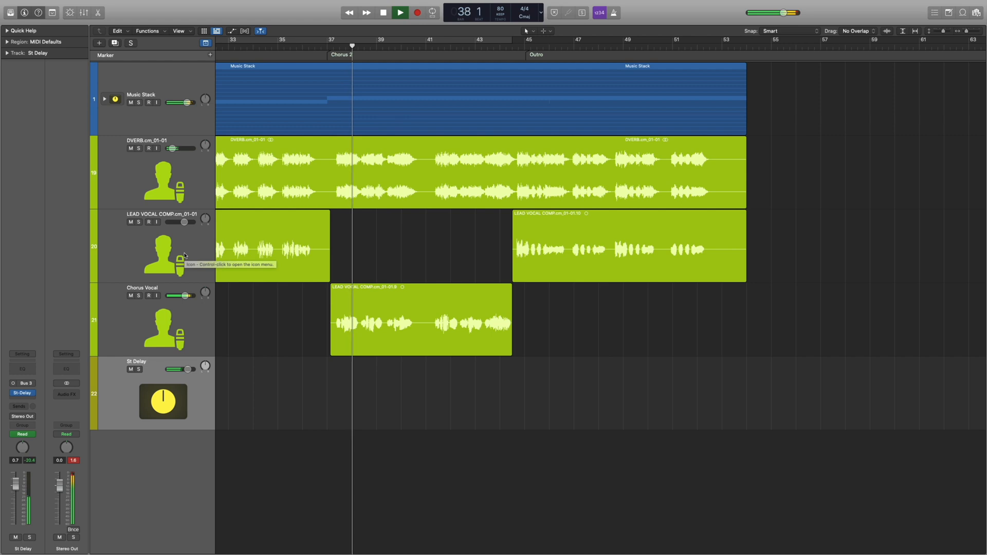
scroll(184, 256, "right", 5)
scroll(184, 255, "left", 8)
scroll(336, 240, "left", 3)
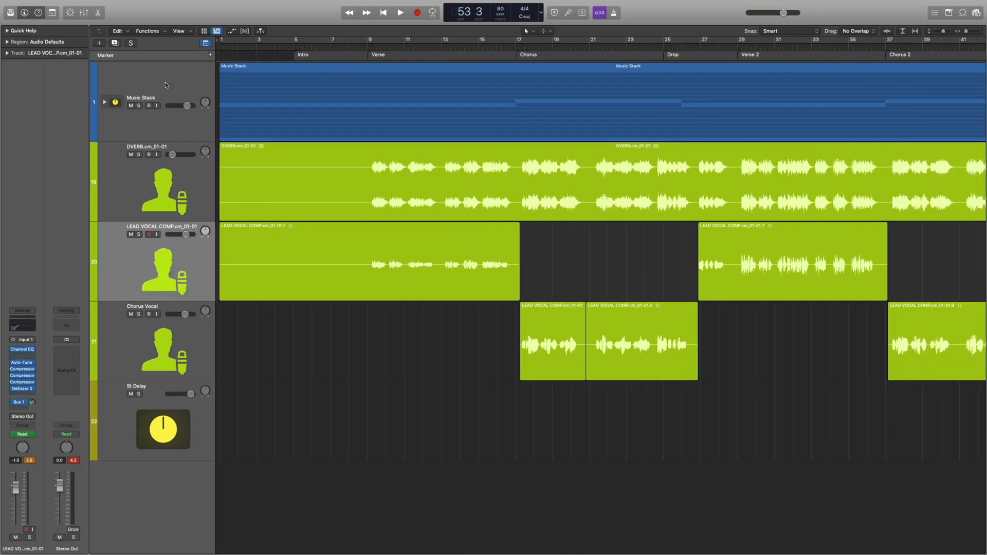
Review the channel strips of the Music Stack and the vocal tracks, and listen briefly to the DVERB track soloed.
left_click(104, 102)
left_click(105, 103)
left_click(126, 139)
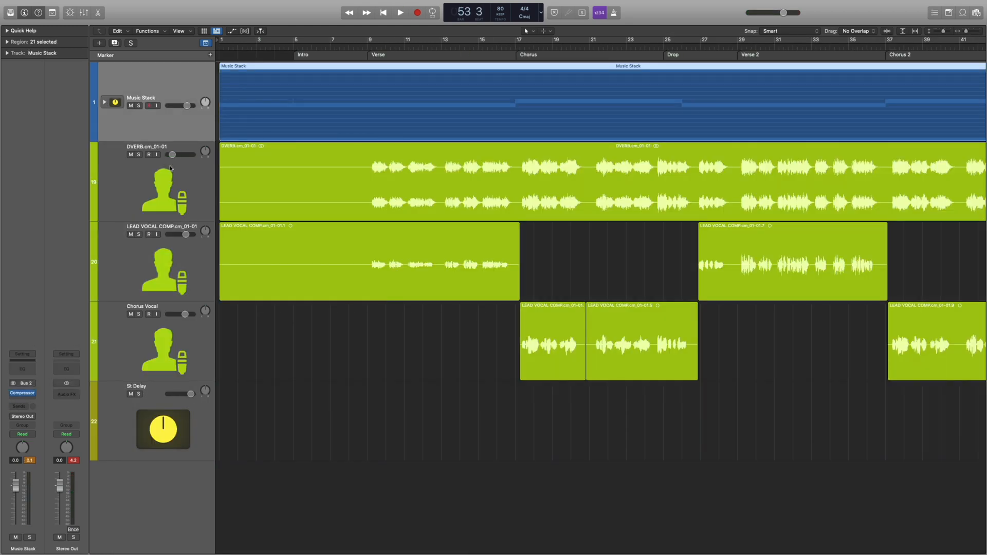
left_click(175, 203)
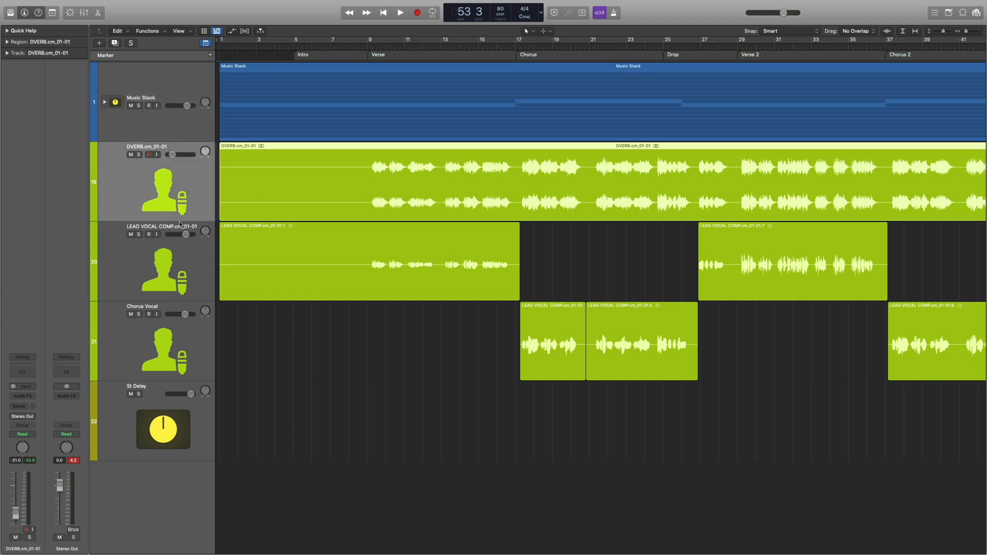
left_click(175, 263)
left_click(175, 337)
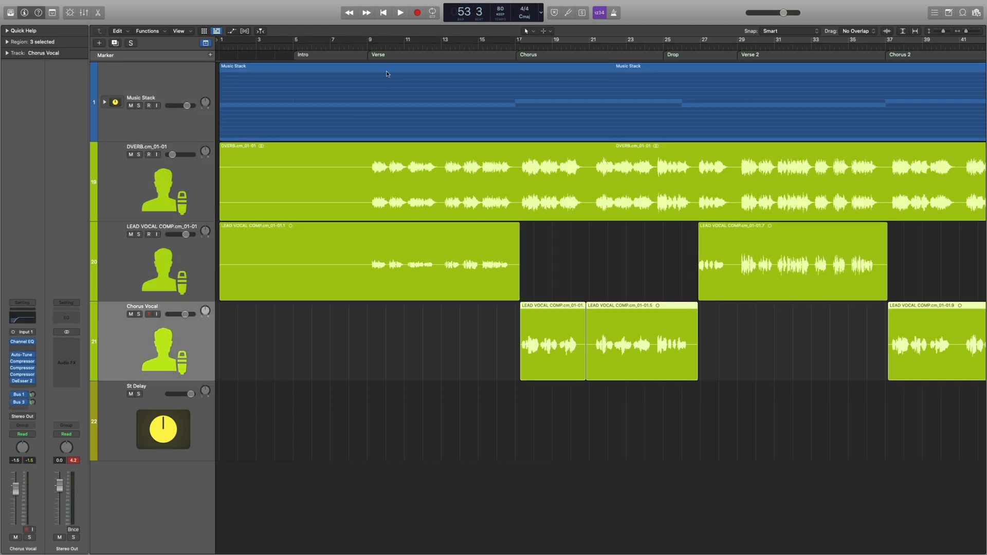
left_click(139, 155)
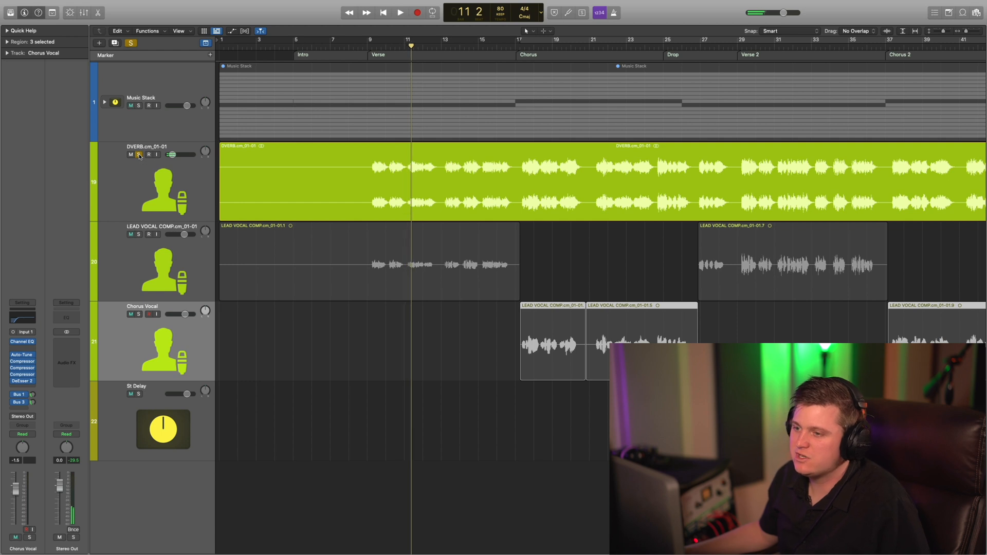
left_click(139, 155)
left_click(185, 397)
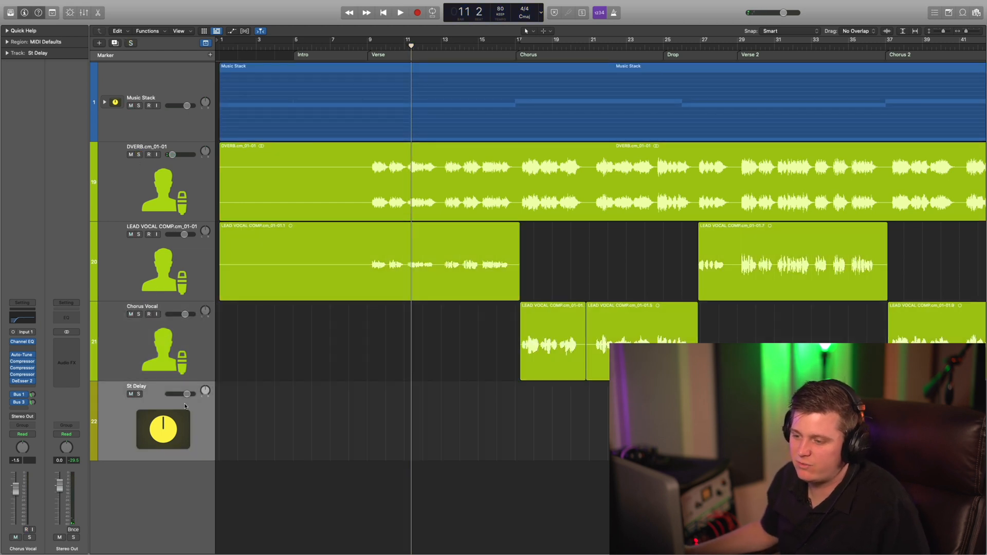
left_click(172, 354)
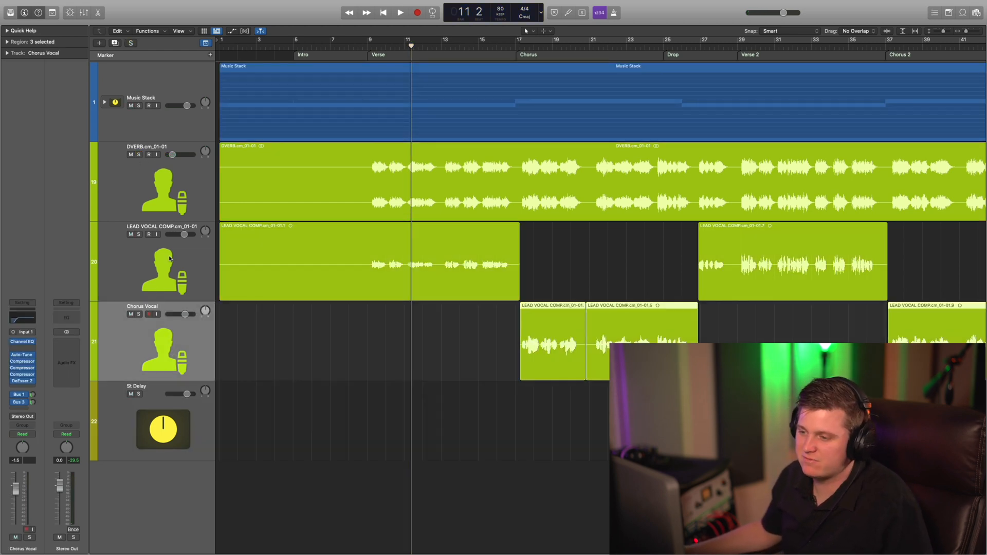
left_click(268, 360)
scroll(396, 269, "right", 4)
key("super+Left")
scroll(396, 271, "left", 3)
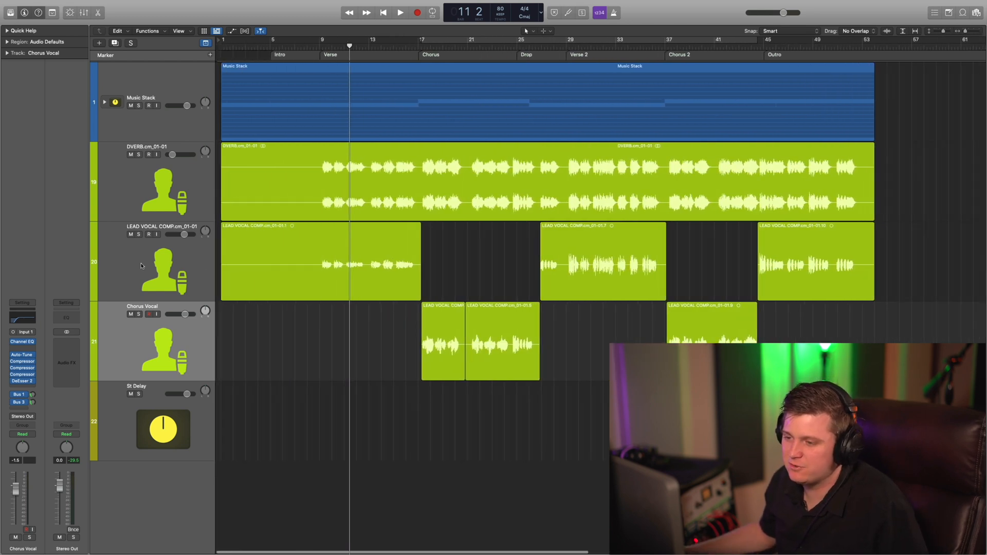
left_click(179, 267, "shift")
left_click(411, 308)
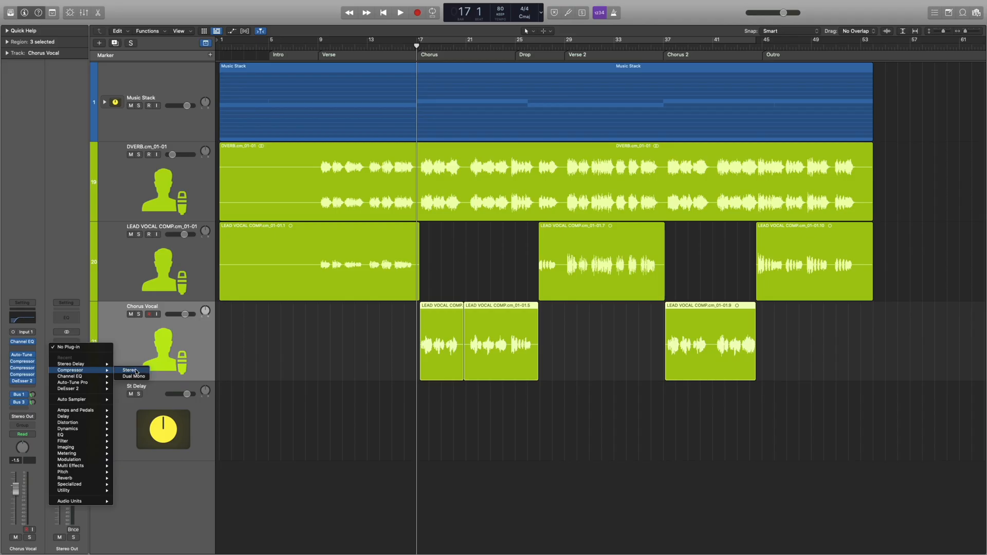
Insert a Compressor on the Stereo Out channel and switch it to the Studio VCA model.
left_click(137, 372)
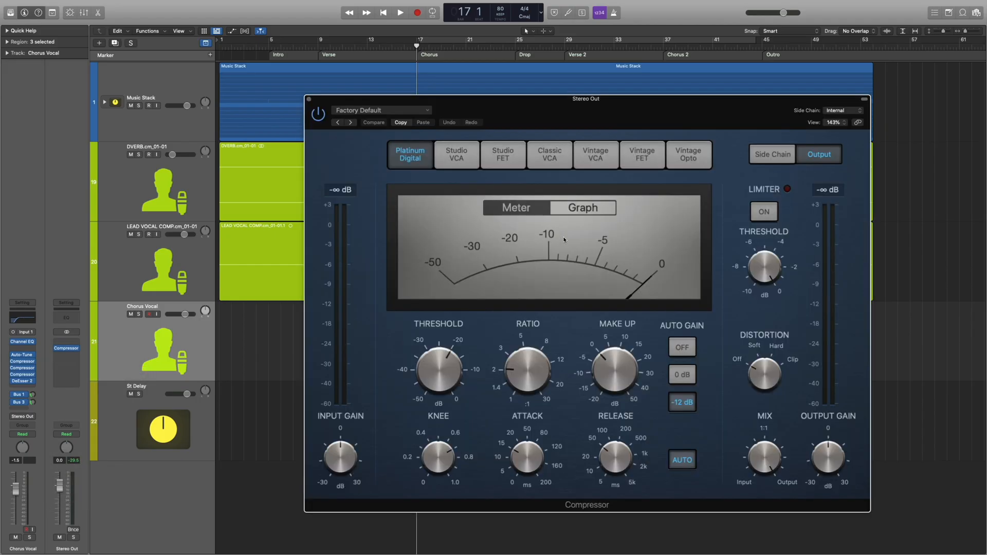
left_click_drag(515, 111, 563, 102)
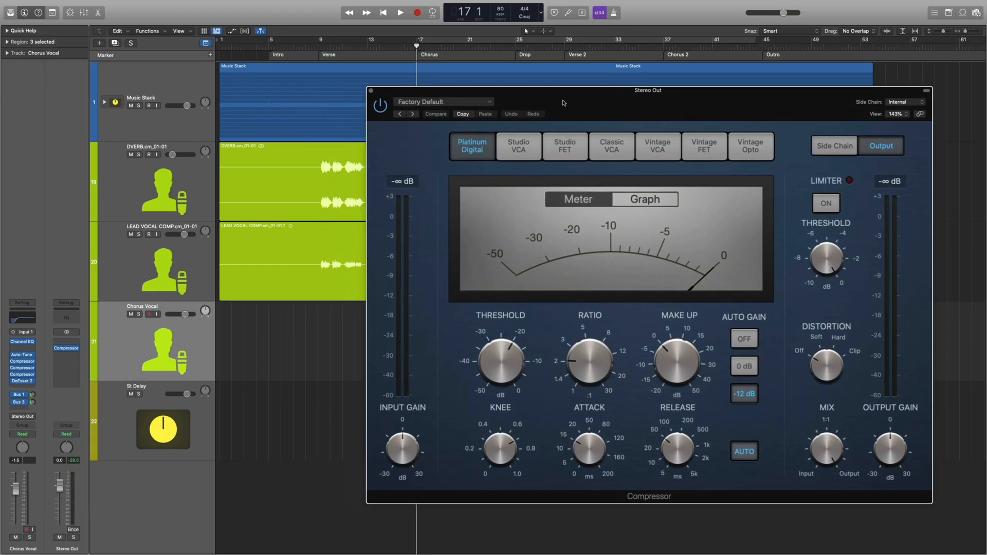
left_click(517, 149)
left_click_drag(514, 98, 541, 93)
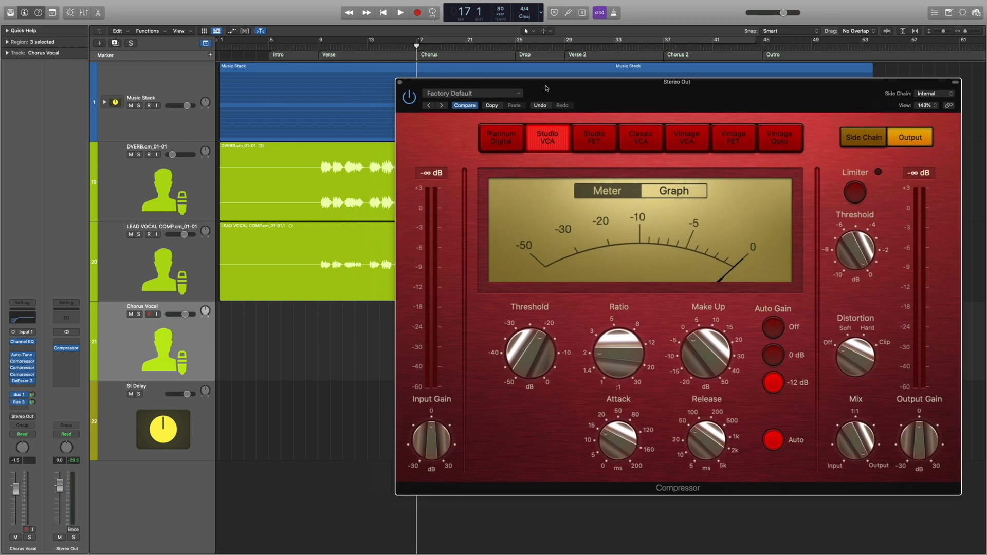
left_click(397, 84)
Set the Stereo Out compressor's ratio to 1.4:1 and fine-tune its threshold while playing Chorus 2.
left_click(664, 50)
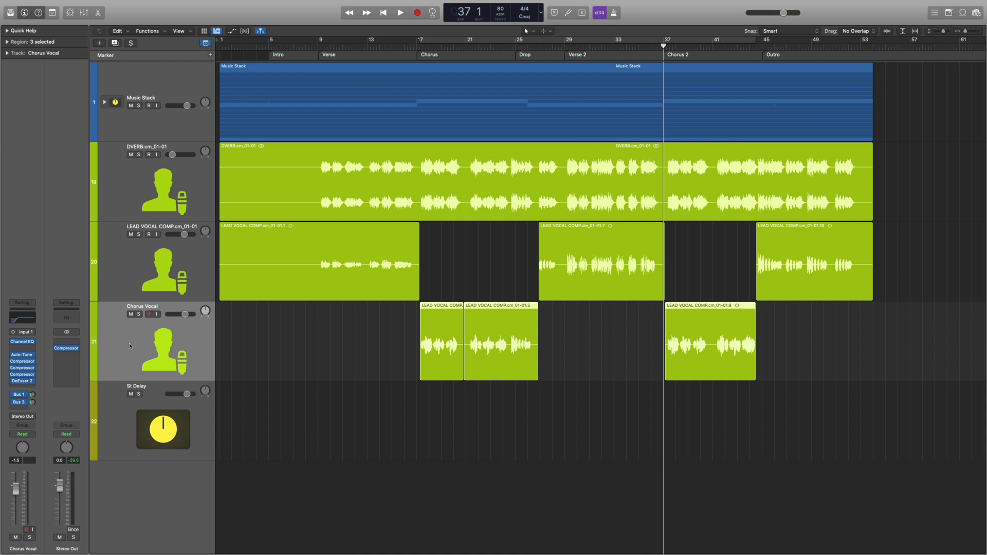
left_click(69, 349)
left_click_drag(595, 128, 396, 137)
key("space")
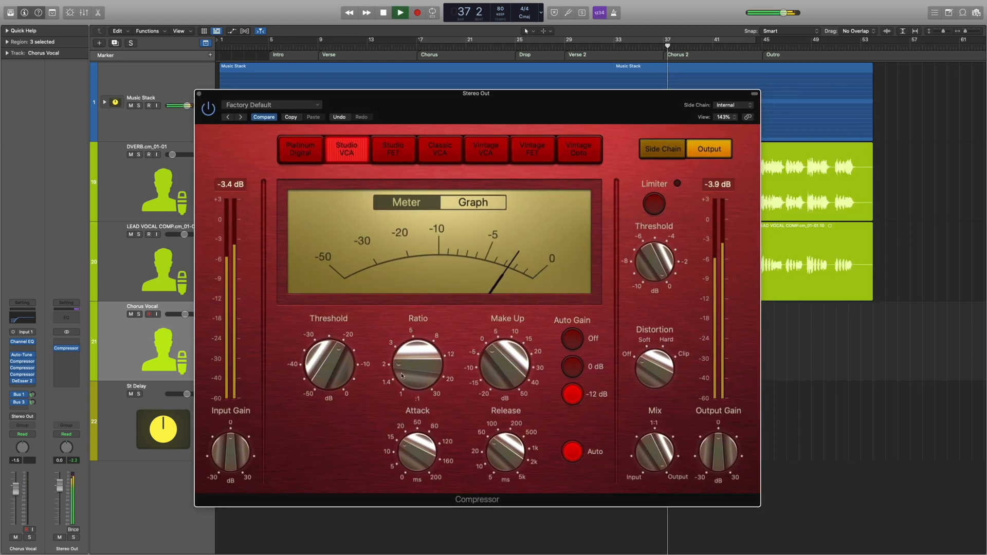
left_click_drag(410, 369, 409, 380)
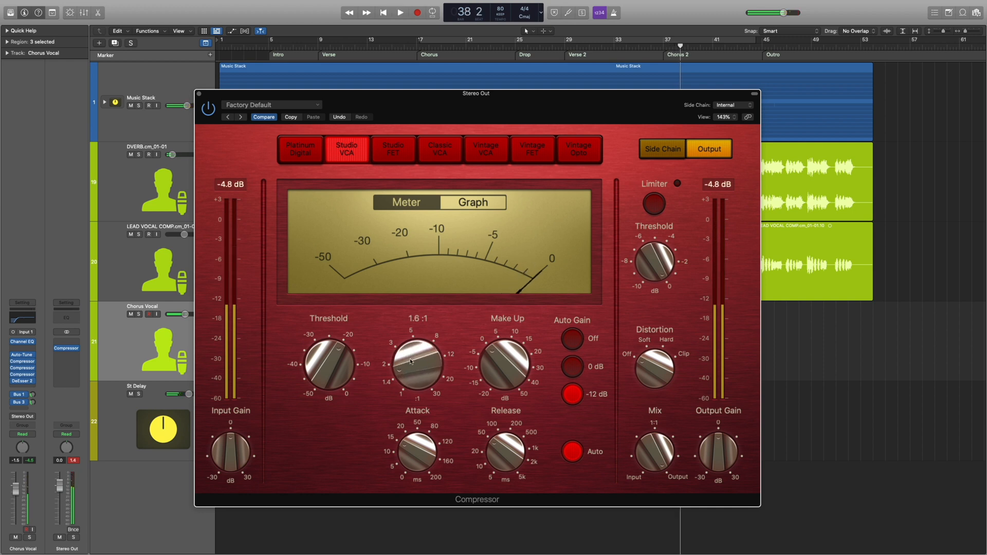
left_click_drag(410, 362, 410, 357)
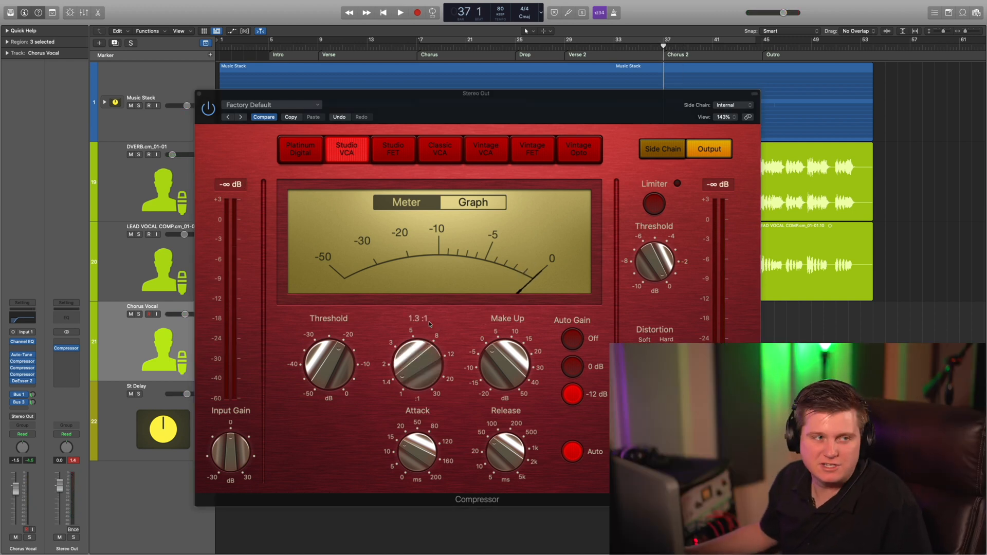
left_click_drag(416, 358, 416, 353)
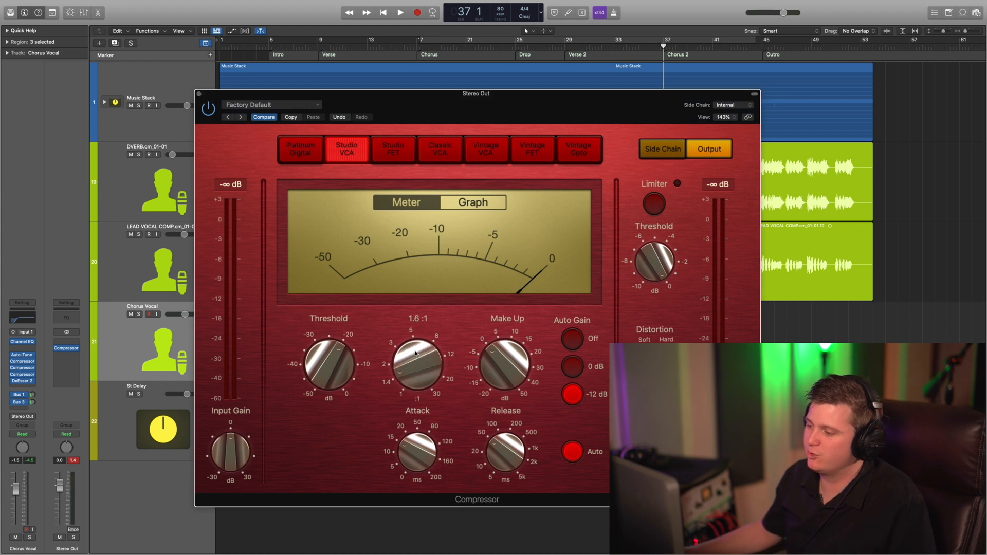
mouse_move(345, 380)
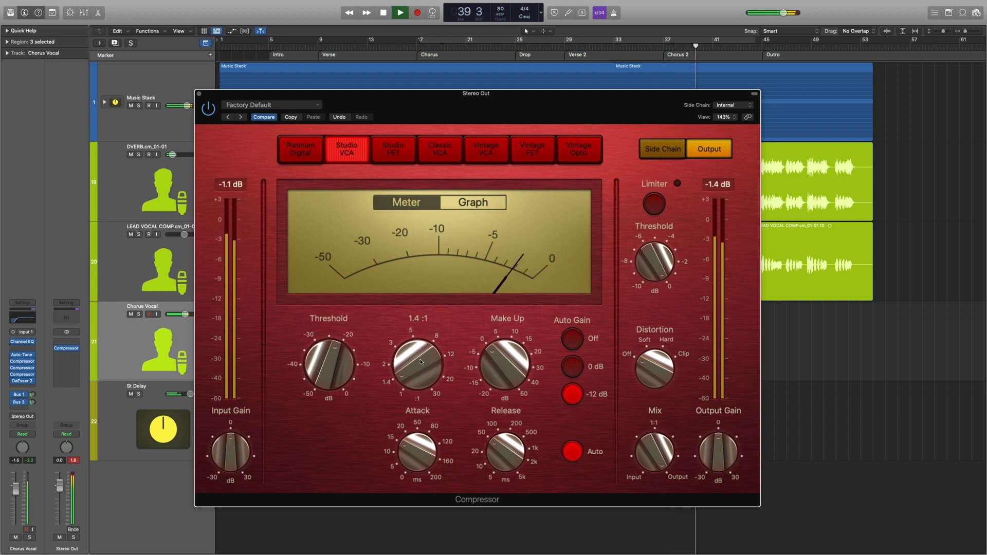
left_click(199, 94)
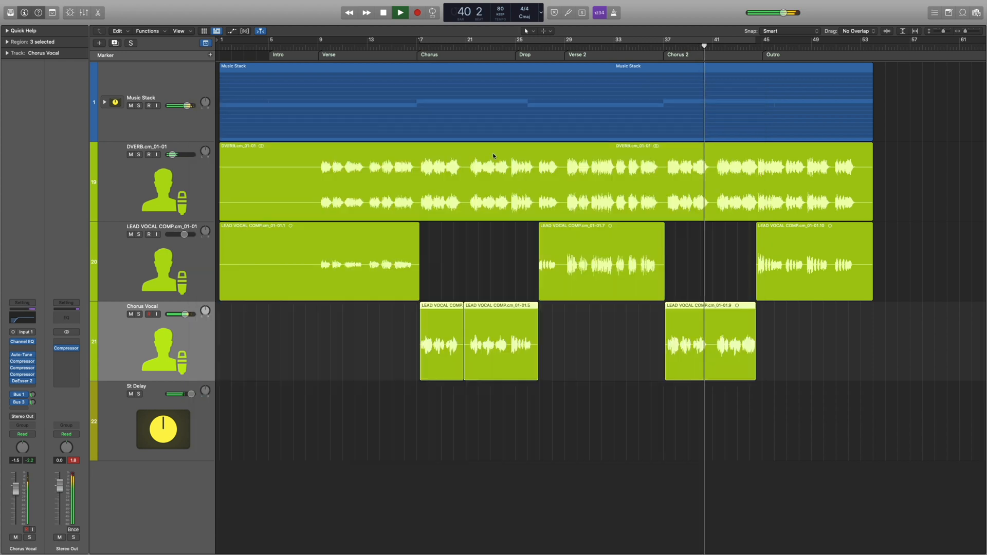
Insert a stereo Adaptive Limiter after the compressor on the Stereo Out channel and set its gain to 2.6 dB.
scroll(660, 192, "right", 2)
key("super+Up")
key("super+Up")
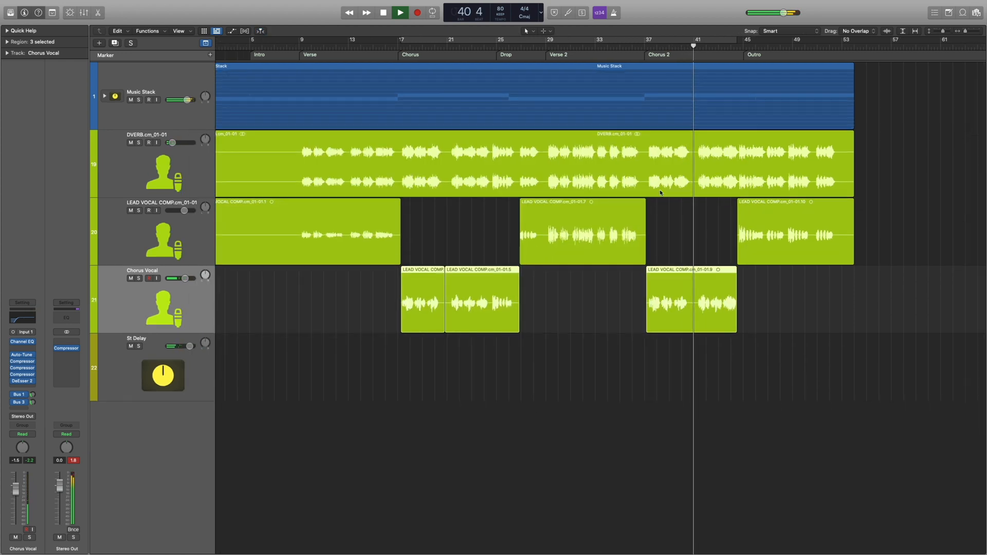
scroll(676, 192, "left", 2)
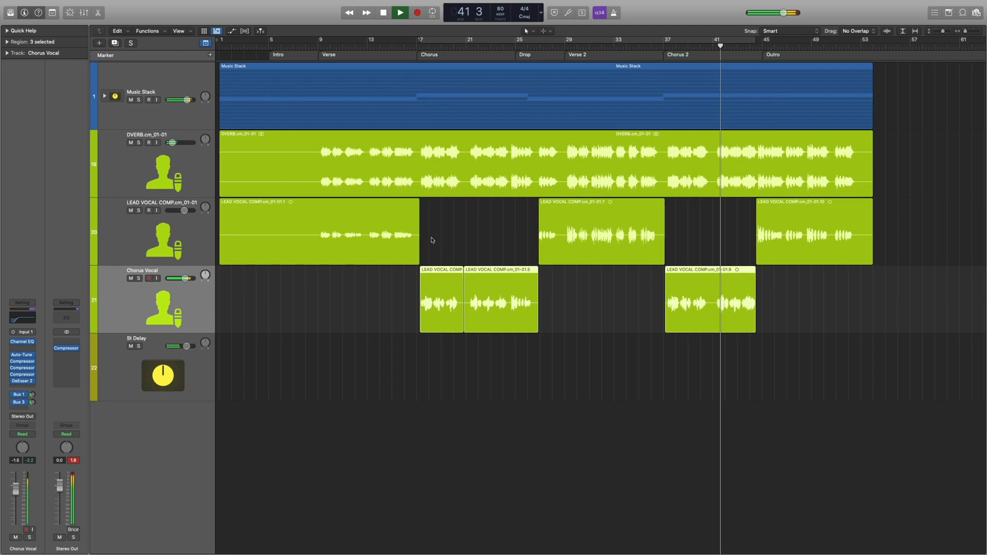
left_click(72, 356)
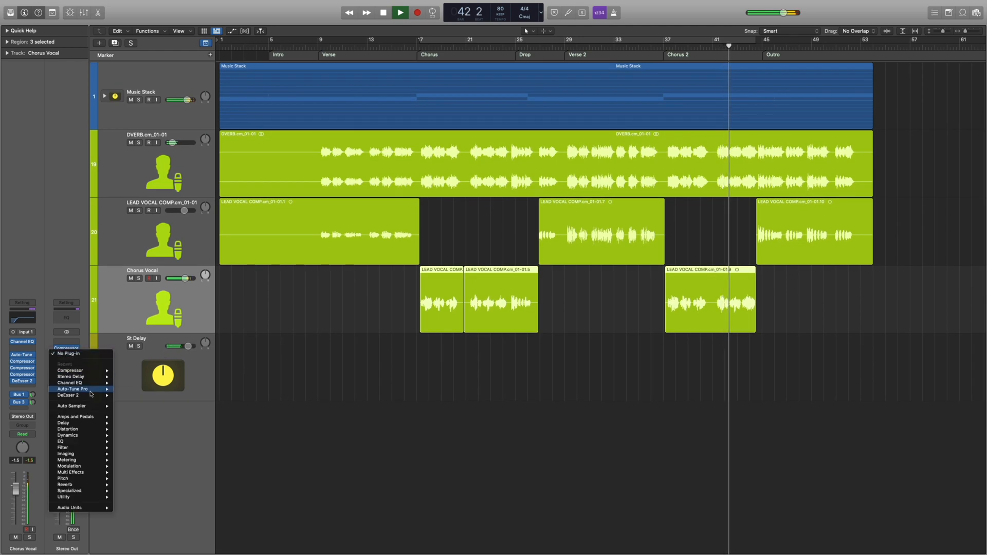
mouse_move(99, 510)
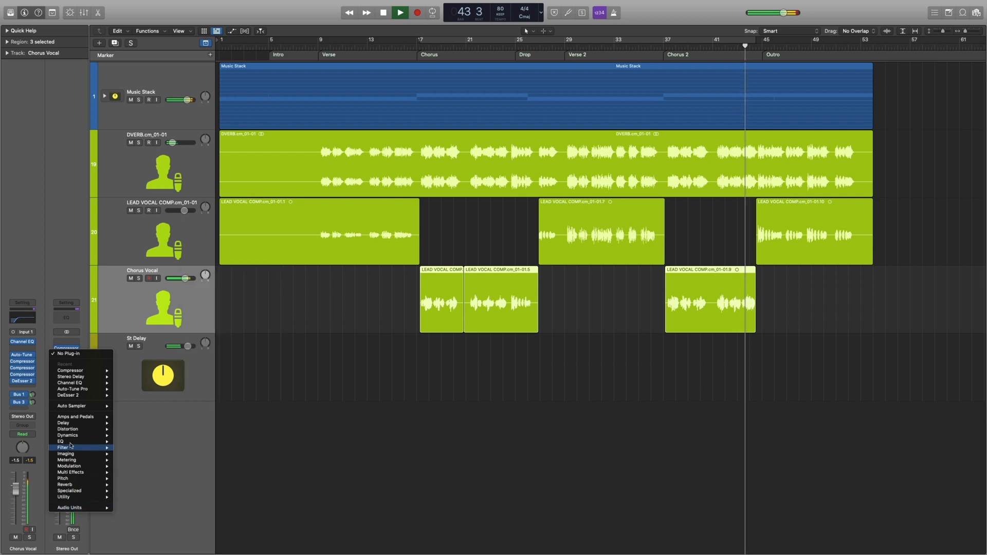
mouse_move(68, 436)
mouse_move(153, 445)
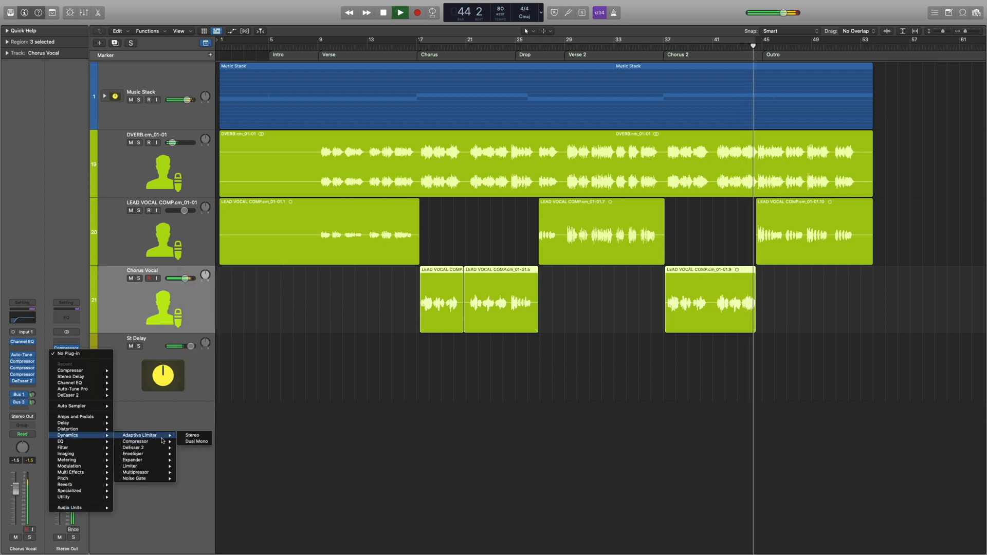
left_click(189, 435)
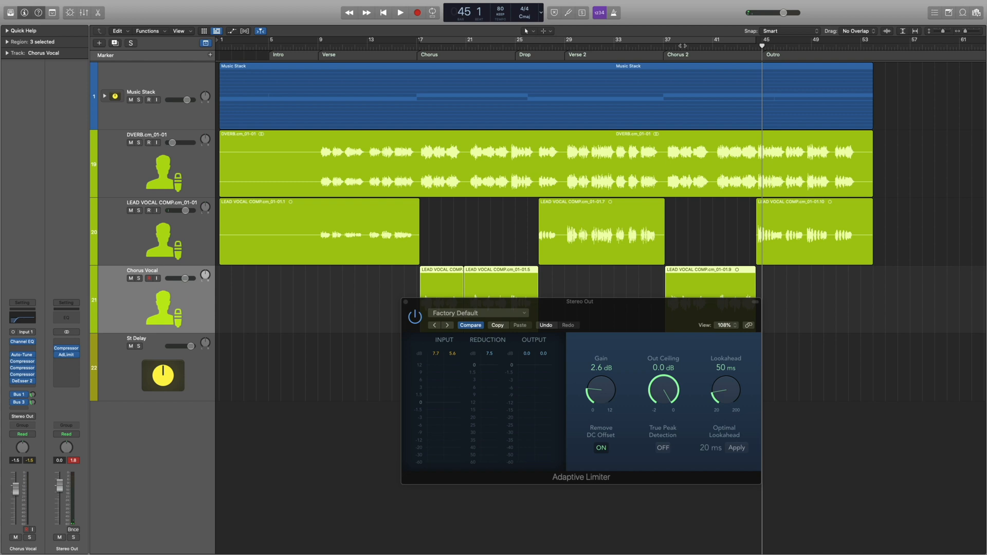
Play Chorus 2 from bar 42 and set the Adaptive Limiter's out ceiling to -0.2 dB.
left_click(725, 47)
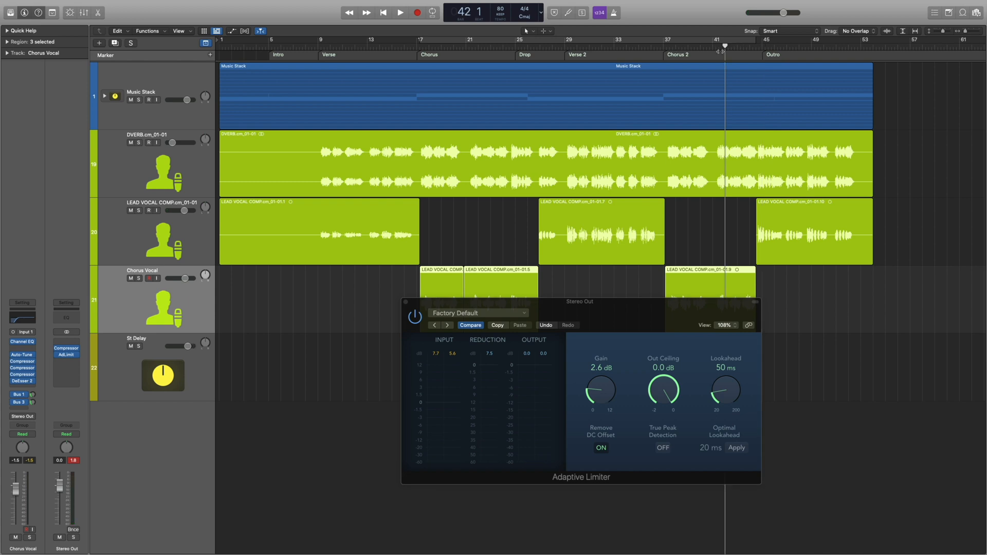
key("space")
left_click_drag(578, 322, 484, 253)
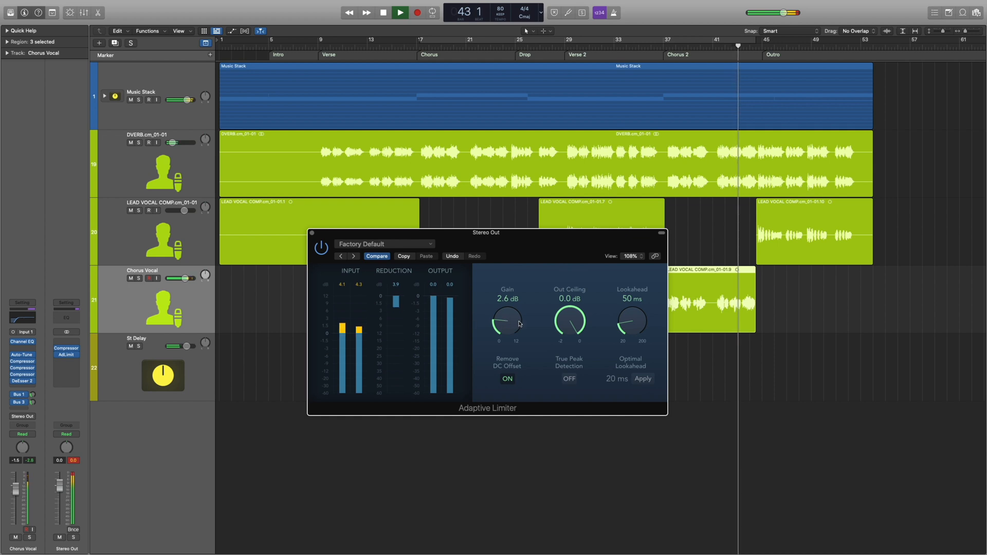
left_click_drag(569, 323, 570, 326)
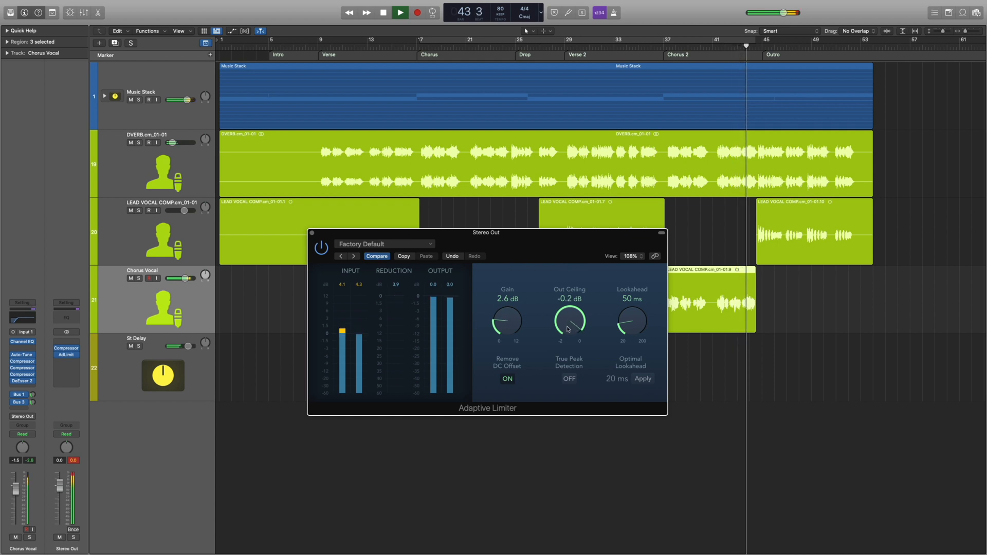
Replay Chorus 2 from bar 37, lower the Adaptive Limiter's gain to 1.5 dB and close the plug-in window.
left_click_drag(502, 321, 500, 335)
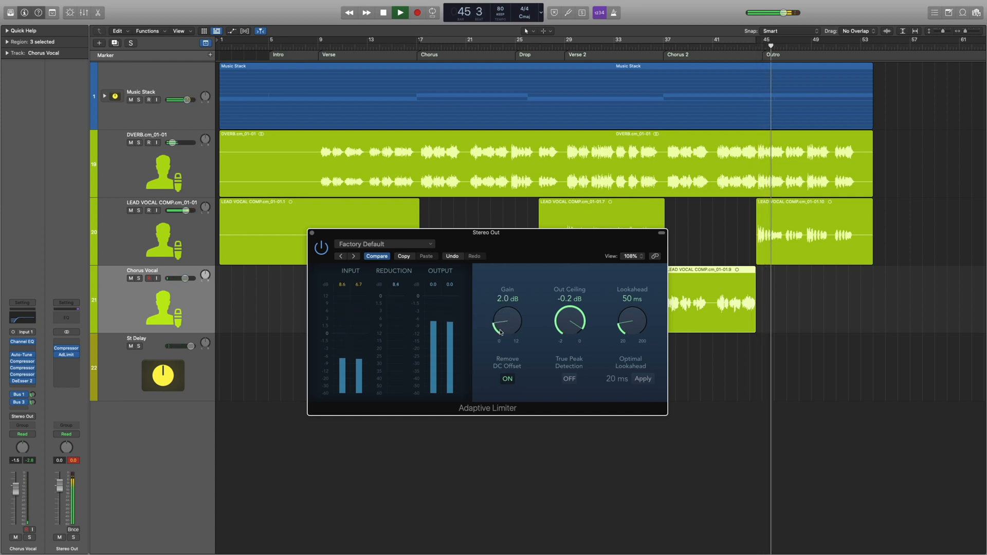
left_click(658, 46)
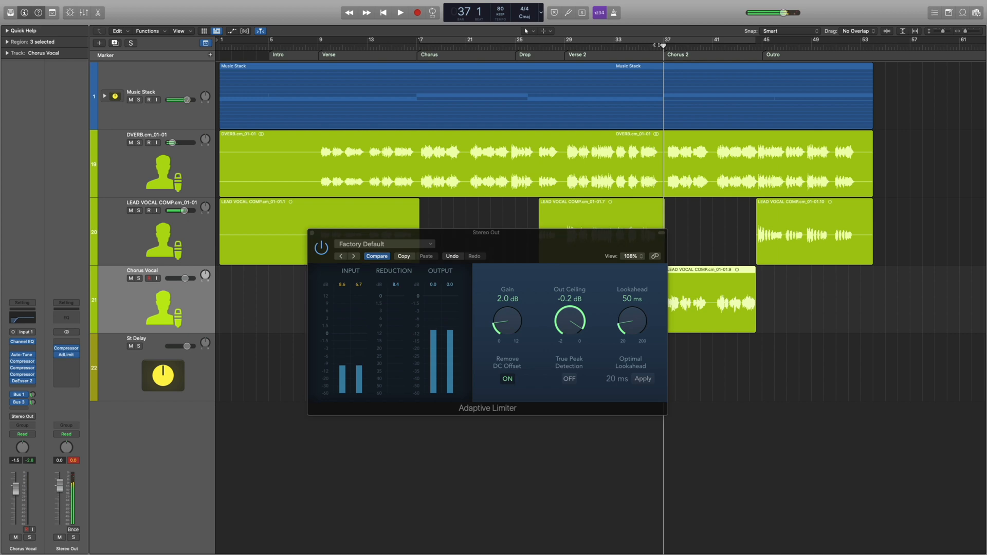
key("space")
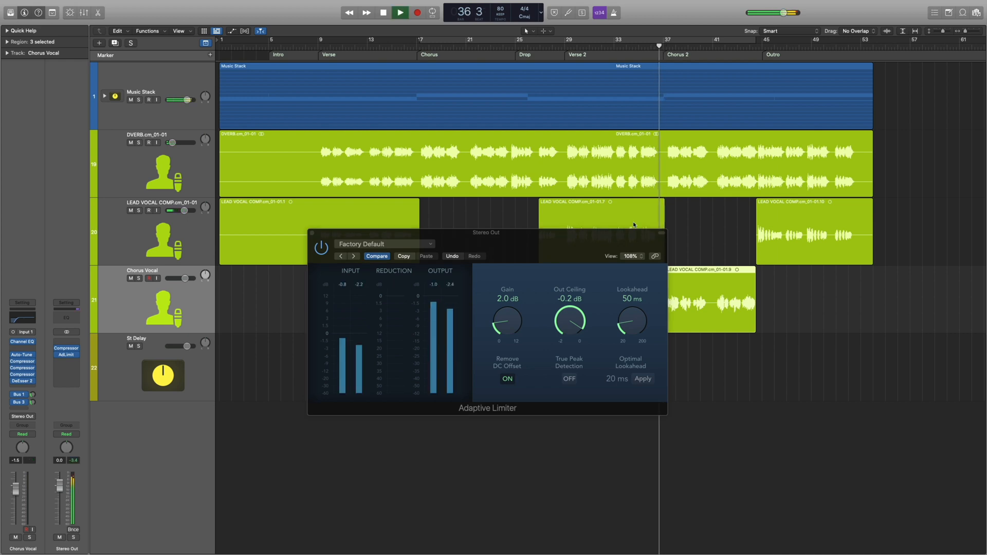
left_click(504, 319)
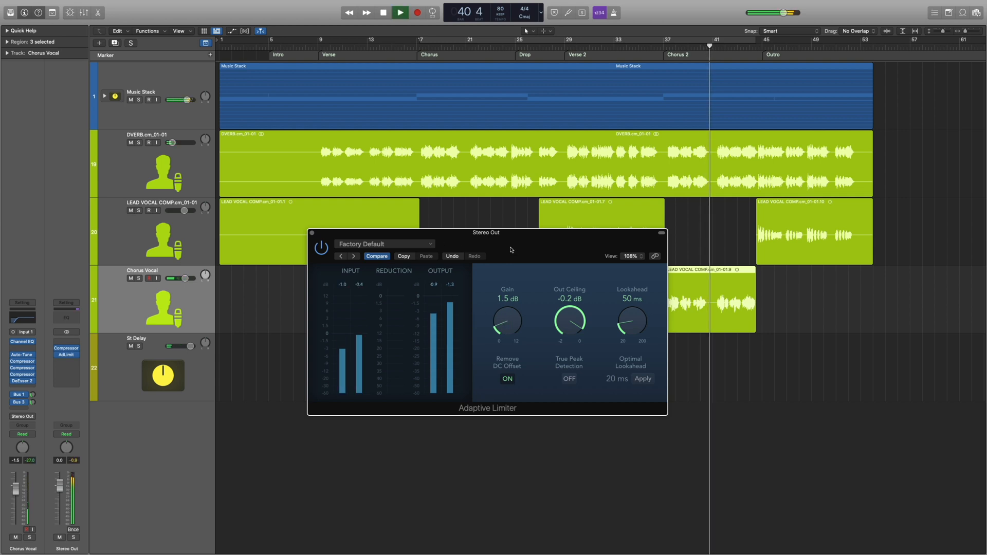
left_click(312, 234)
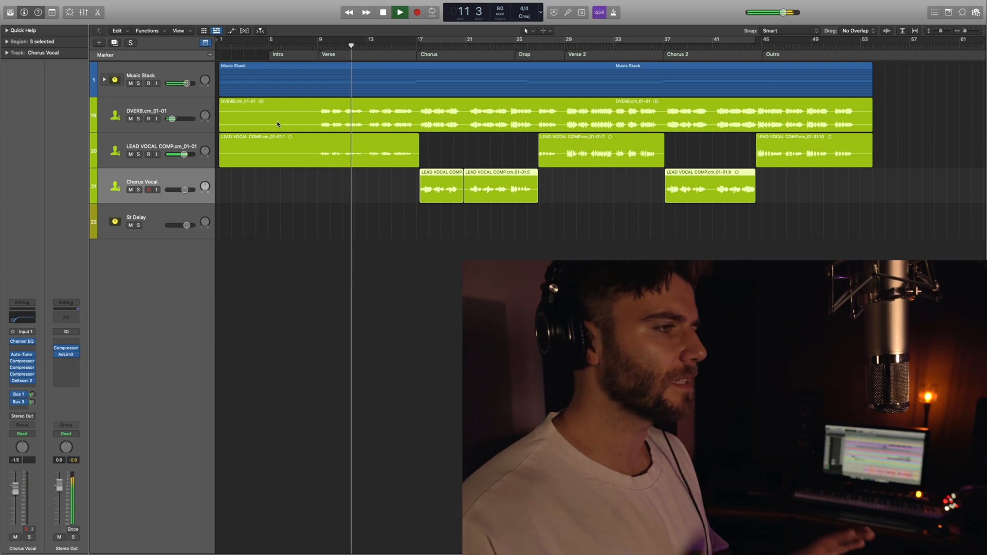
Open the LEAD VOCAL COMP track's Classic VCA and Vintage FET compressors and arrange them at reduced size side by side for review.
left_click(153, 150)
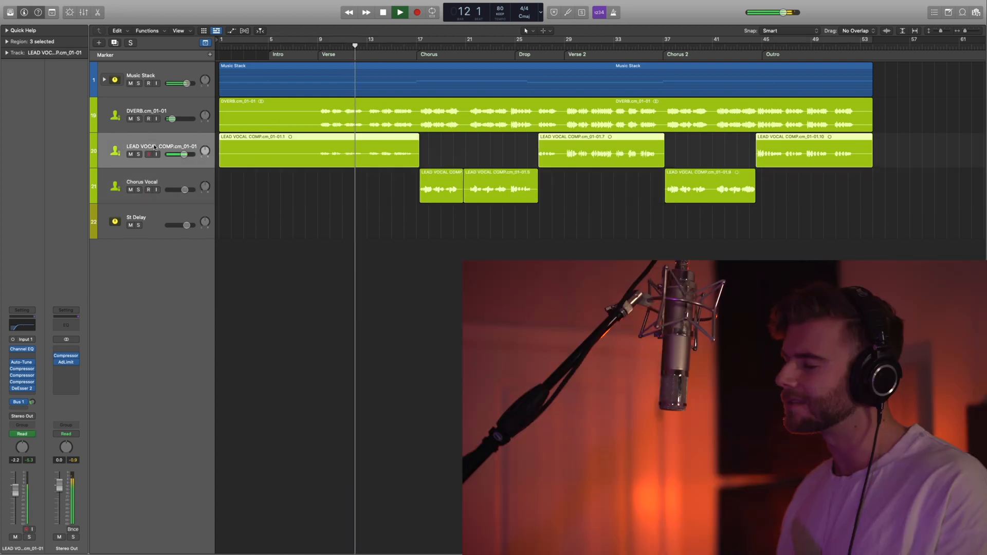
left_click(24, 376)
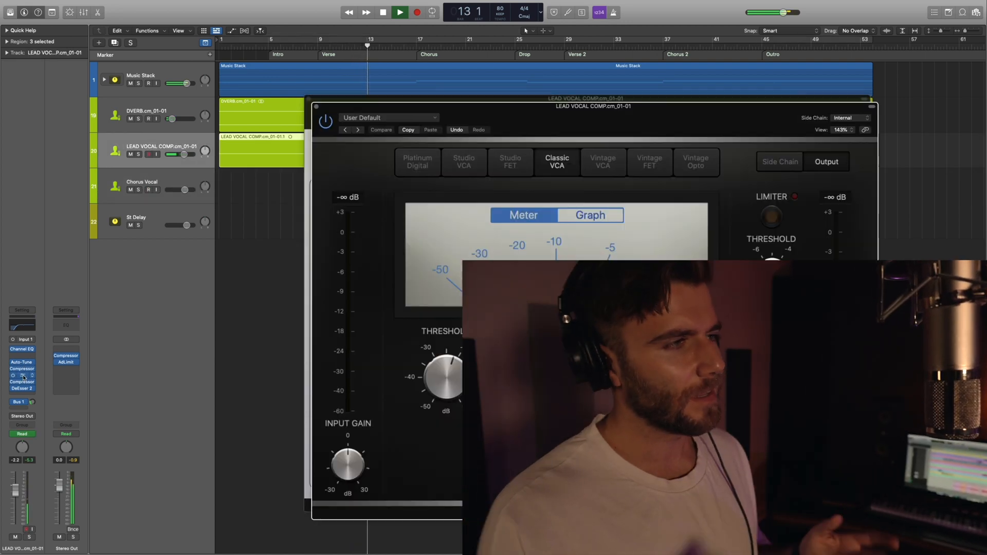
left_click(22, 382)
left_click_drag(414, 106, 118, 65)
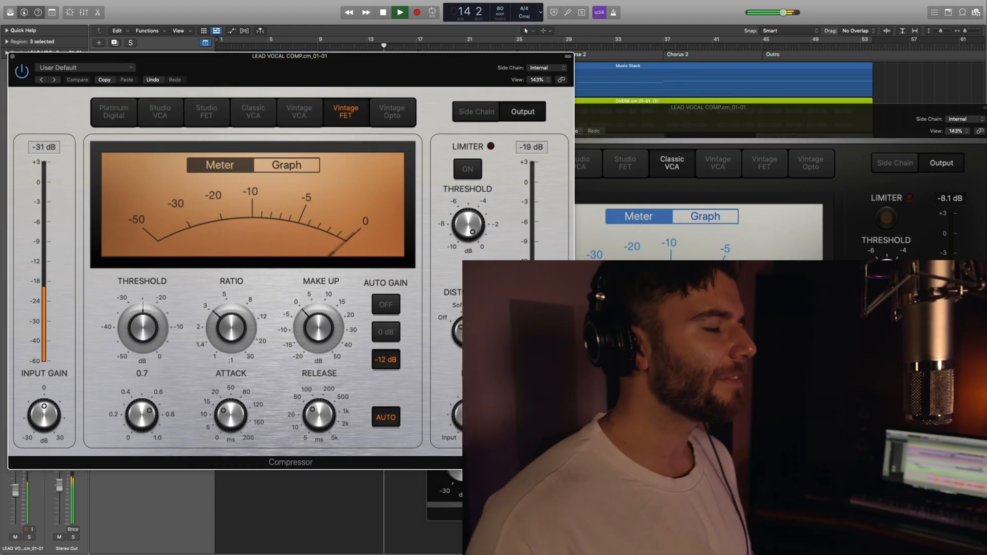
left_click_drag(573, 469, 366, 395)
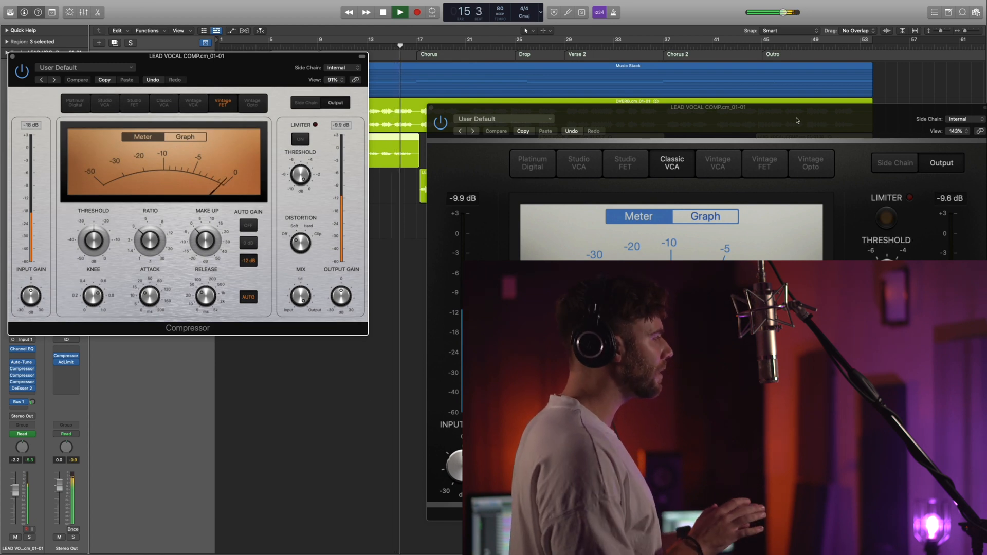
left_click_drag(797, 120, 728, 40)
left_click_drag(924, 439, 688, 285)
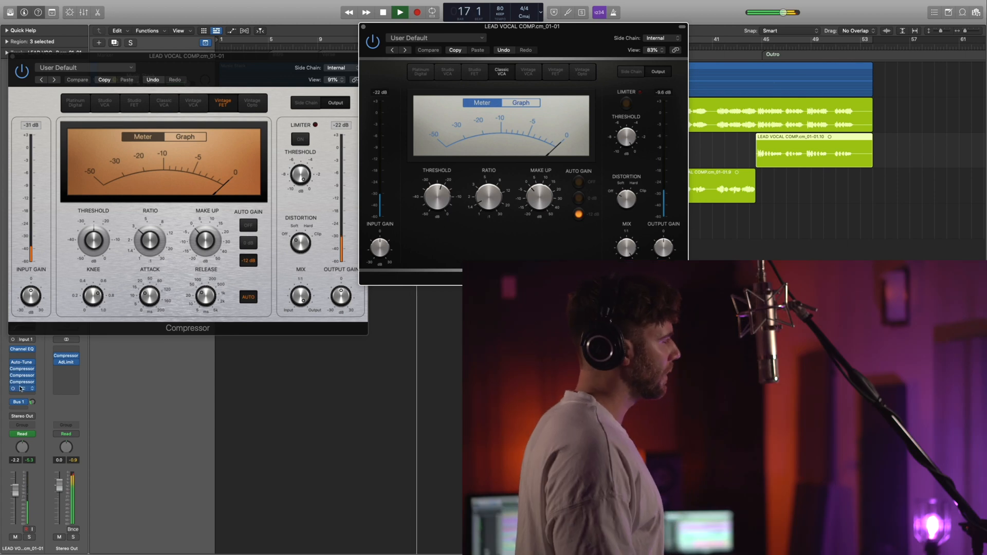
Check one more insert on the LEAD VOCAL COMP channel and close all of its plug-in windows.
left_click(25, 383)
left_click_drag(416, 110, 717, 115)
left_click(470, 107)
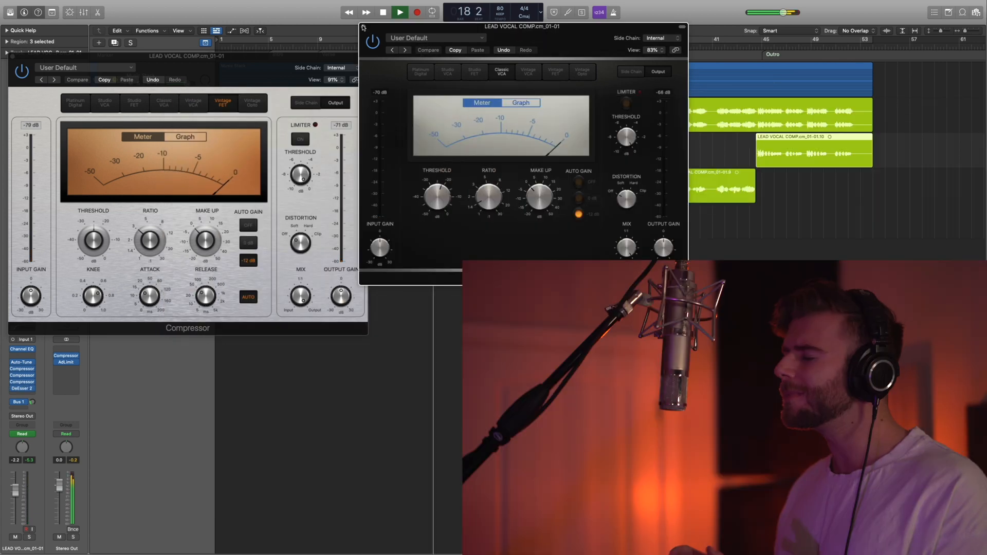
left_click(364, 26)
left_click(12, 58)
left_click(11, 56)
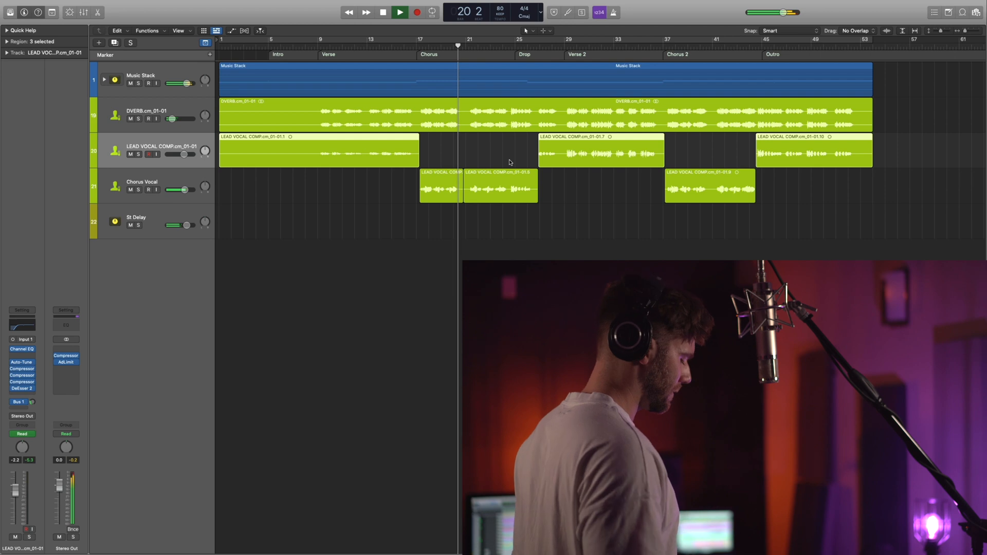
Enlarge the track heights and open the ChromaVerb on the Chorus Vocal's Bus 1 send at reduced size to examine its reverb settings.
key("super+Down")
key("super+Down")
key("super+Down")
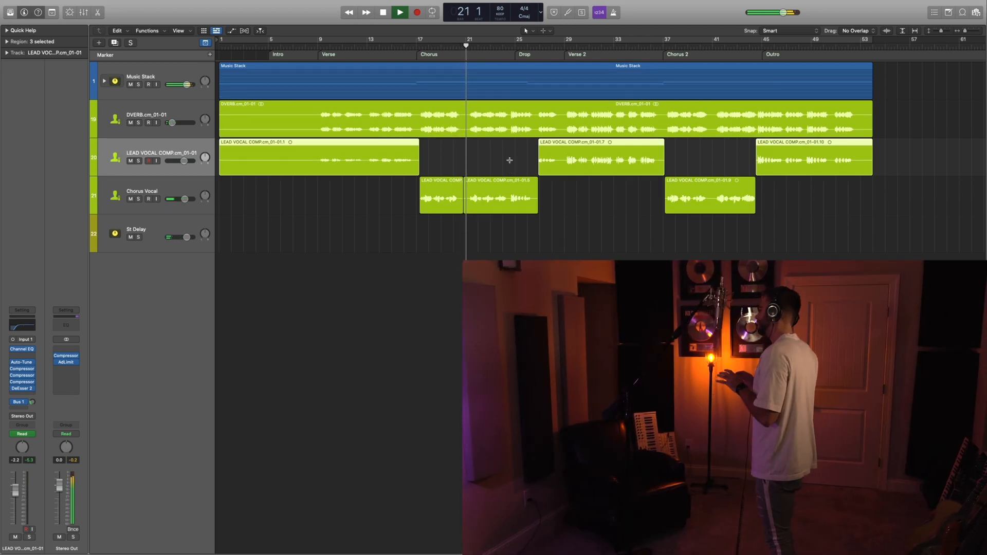
key("super+Down")
key("super+Down")
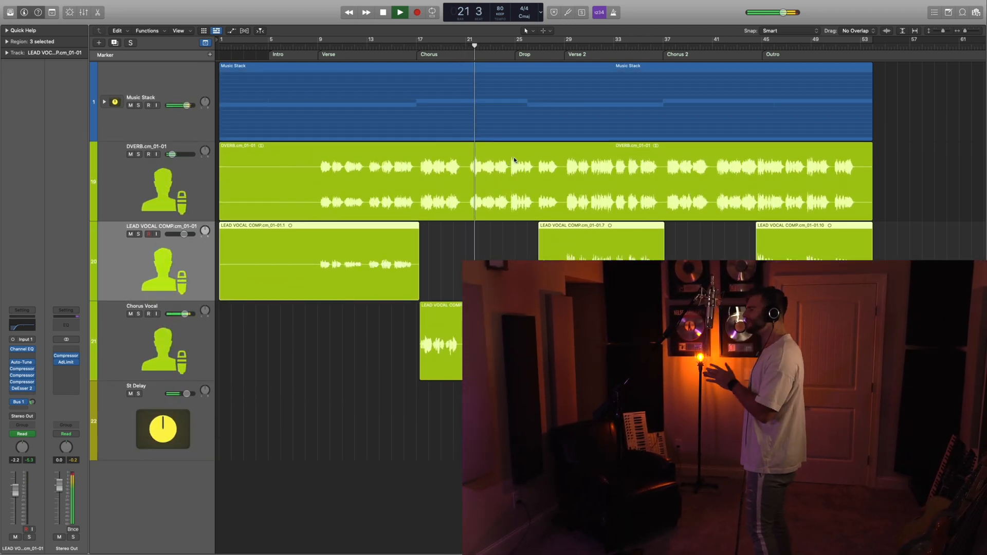
left_click(185, 344)
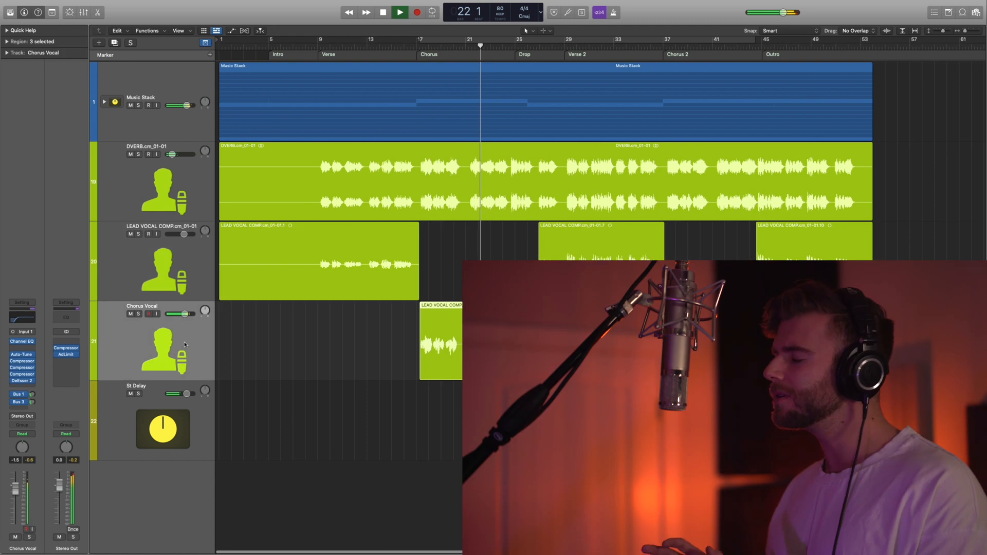
left_click(21, 398)
left_click(40, 377)
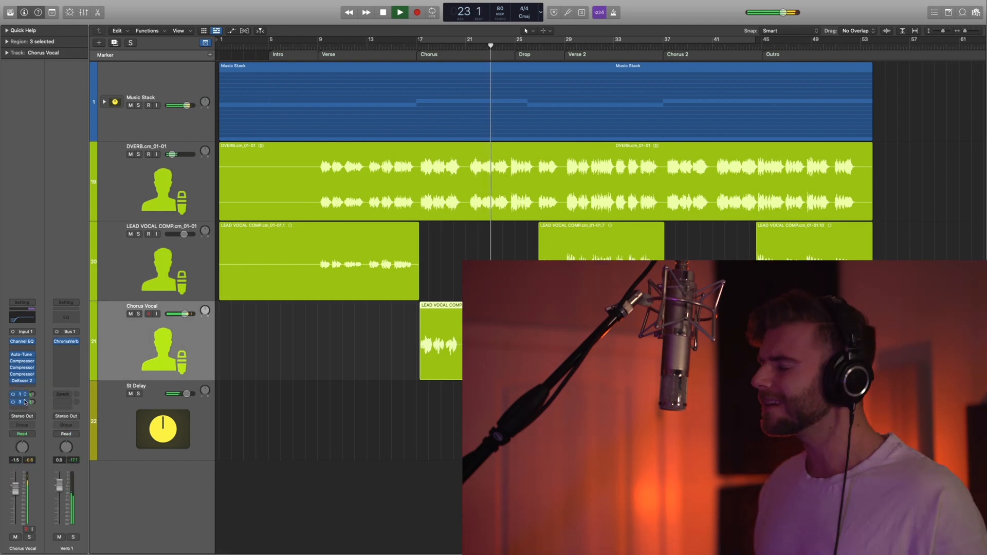
left_click(65, 342)
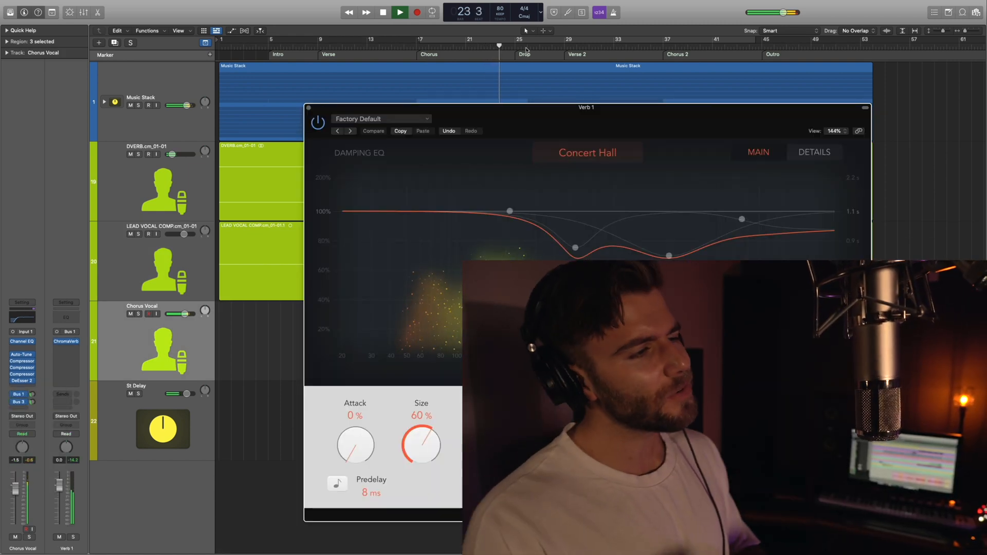
left_click_drag(521, 117, 241, 19)
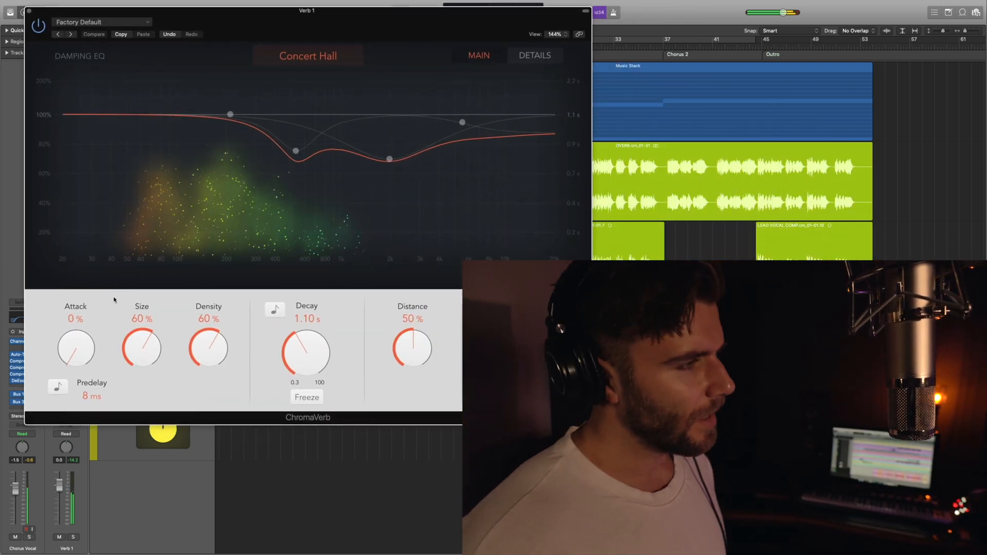
left_click_drag(592, 253, 416, 252)
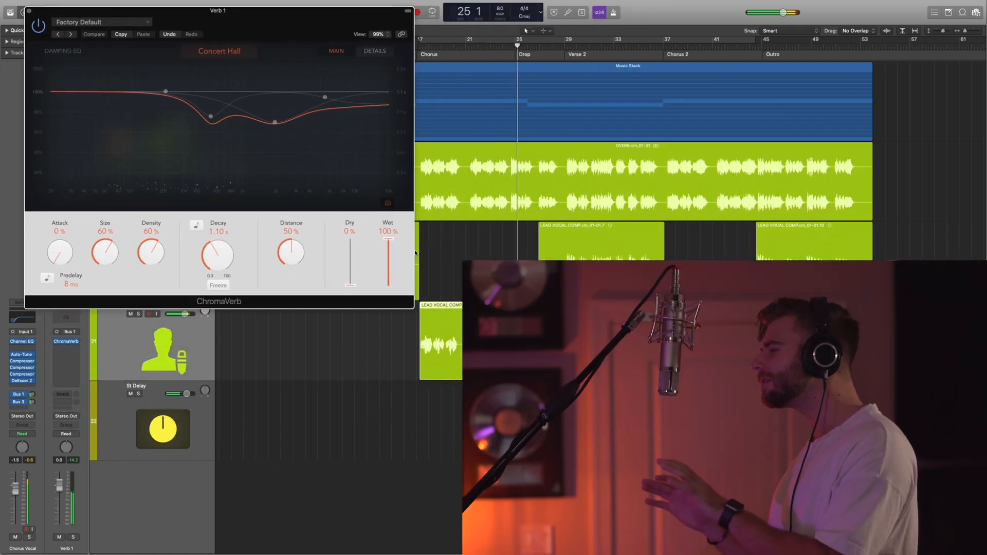
Review the Chorus Vocal's Studio VCA compressor, closing it and the ChromaVerb window.
left_click(21, 375)
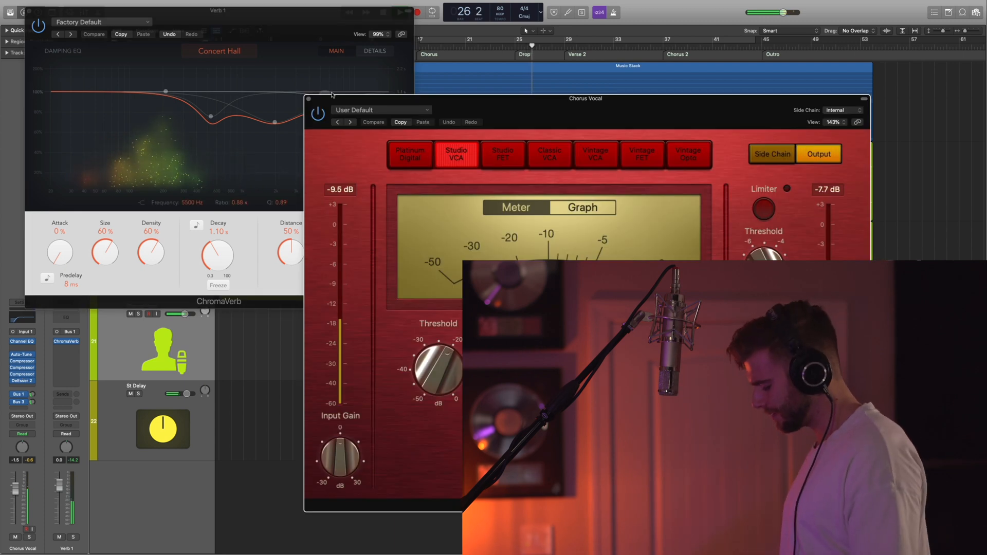
left_click(309, 100)
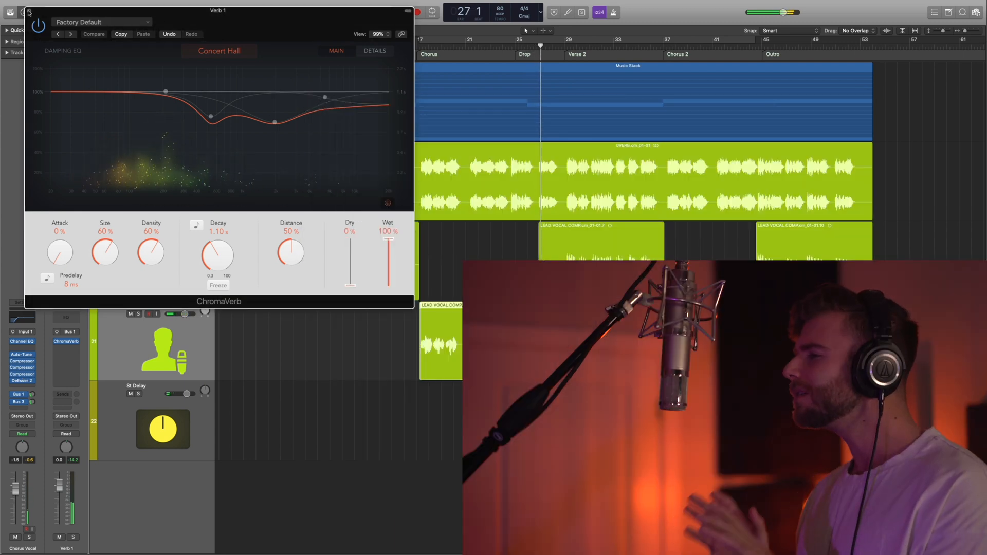
left_click(29, 11)
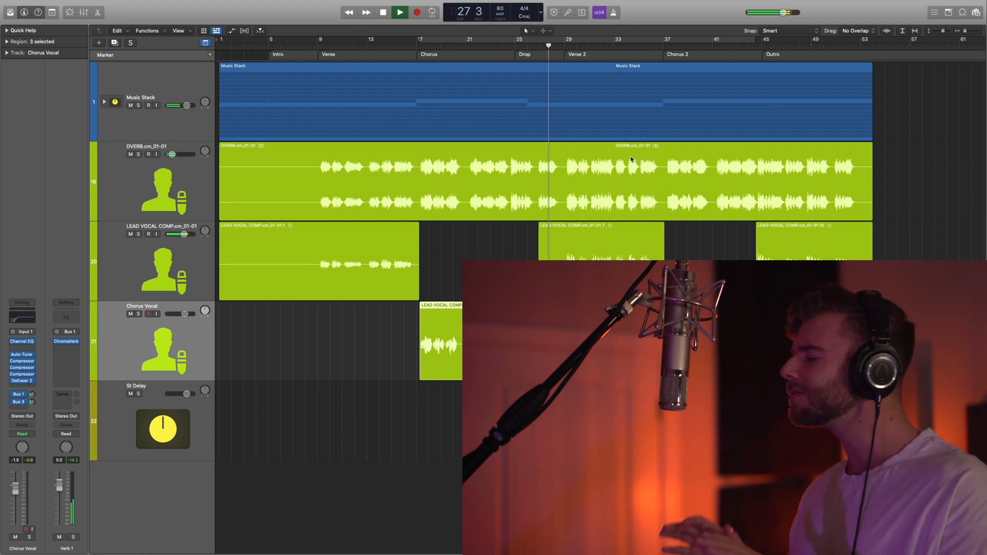
Expand the Music Stack and raise the Kick 1 track's volume to -7.4 dB during playback.
key("super+Up")
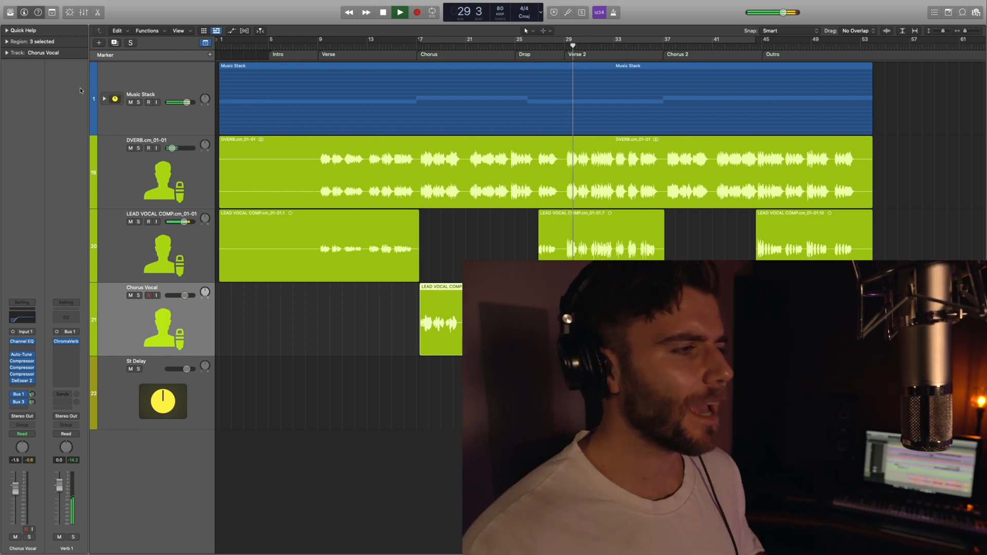
left_click(105, 99)
left_click(211, 244)
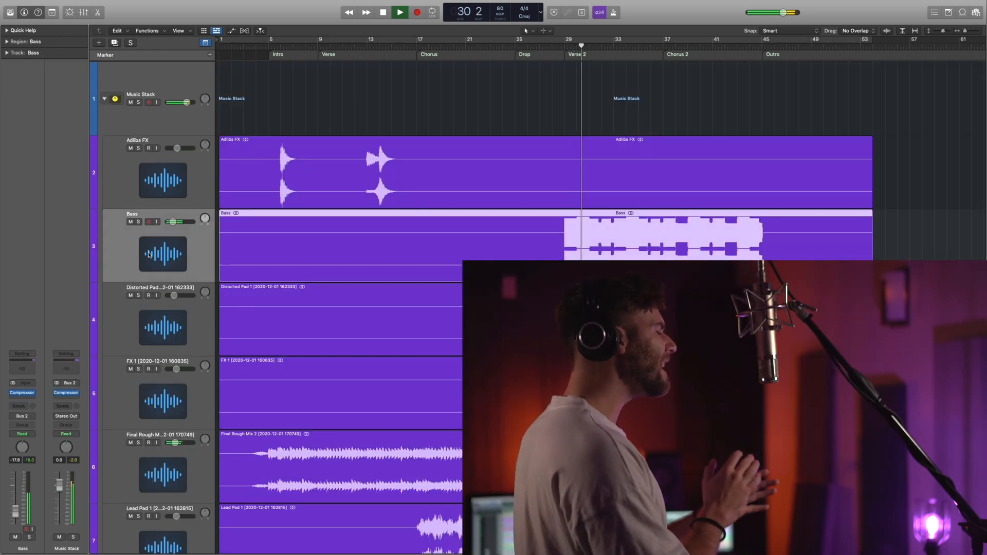
scroll(211, 244, "down", 2)
scroll(211, 244, "down", 5)
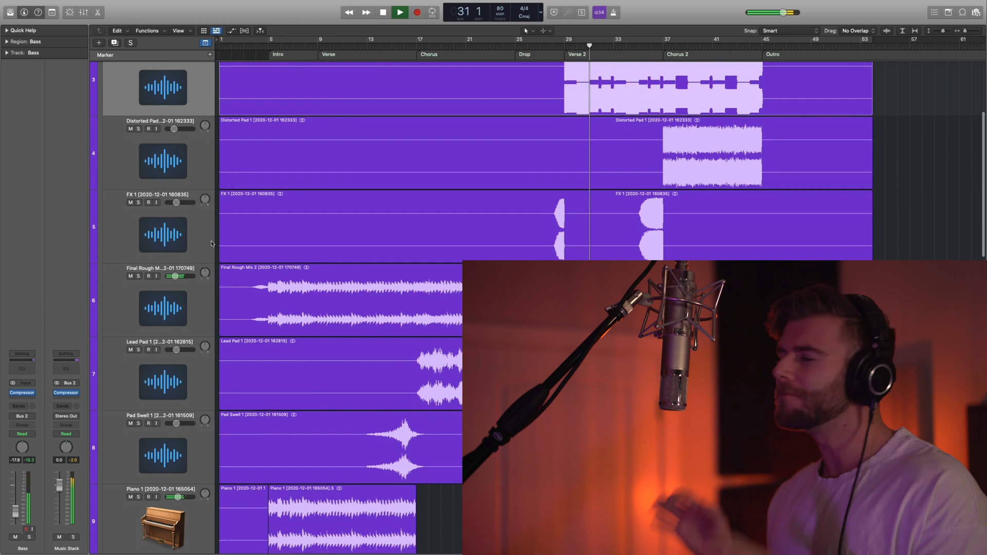
scroll(211, 244, "down", 6)
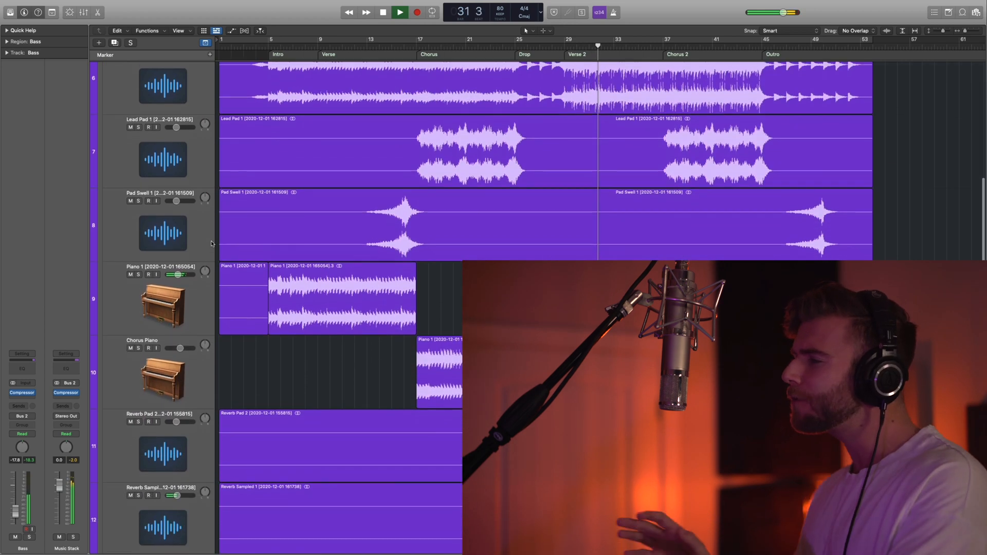
scroll(211, 243, "down", 6)
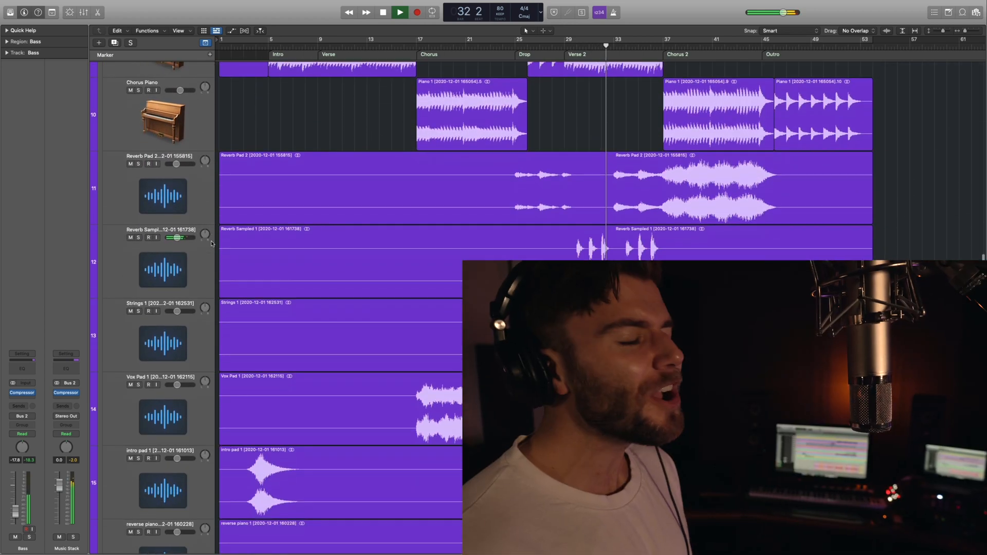
scroll(211, 244, "down", 8)
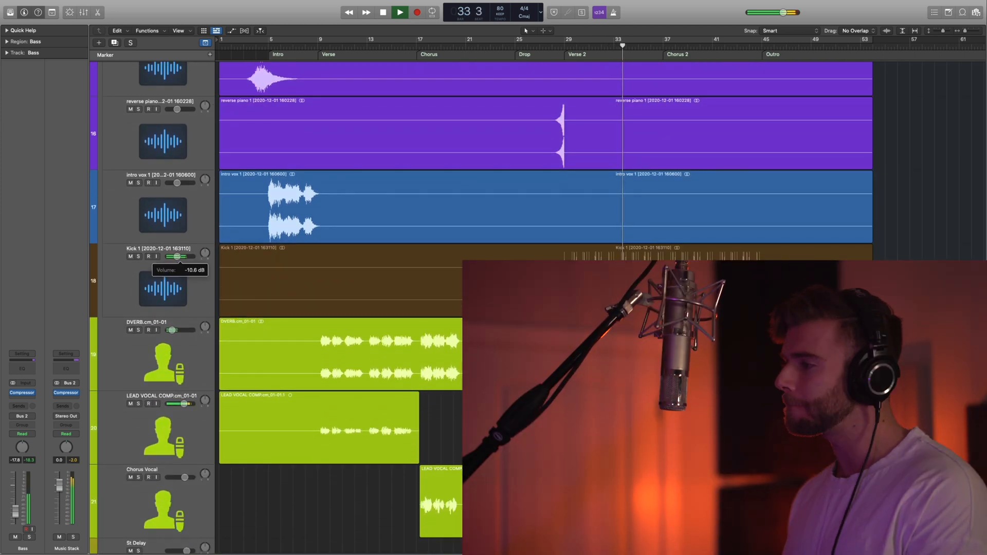
left_click_drag(177, 256, 178, 256)
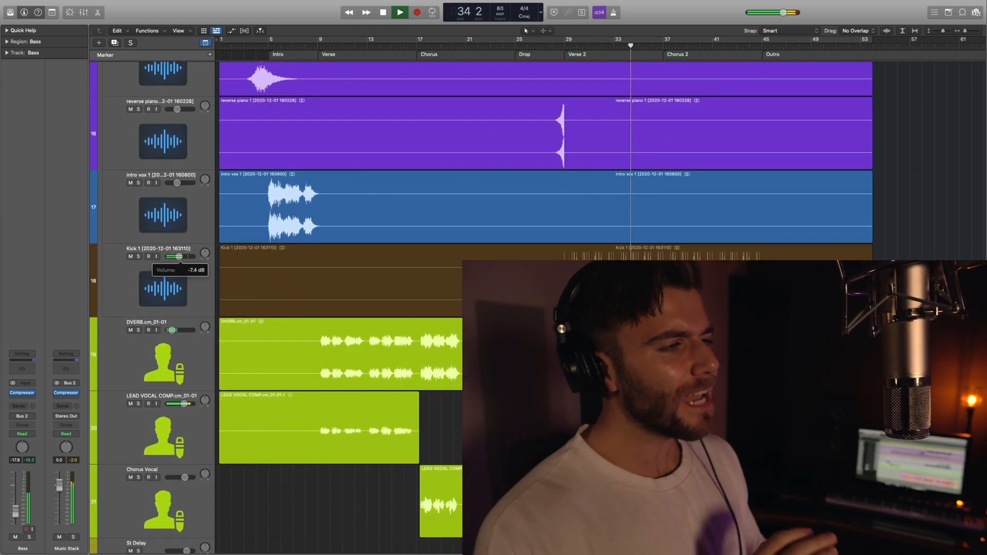
left_click_drag(179, 256, 188, 254)
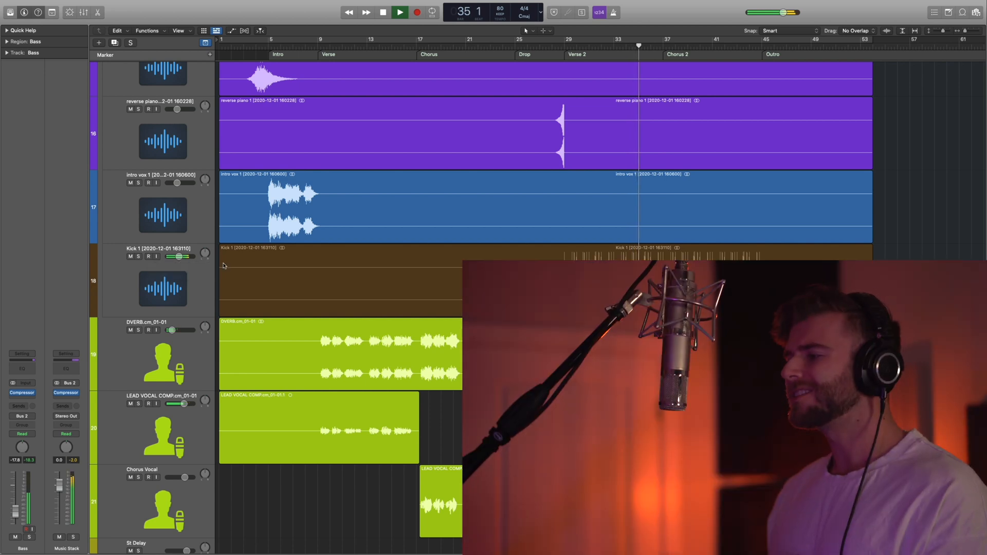
Collapse the Music Stack to hide its individual stem tracks.
scroll(239, 267, "up", 15)
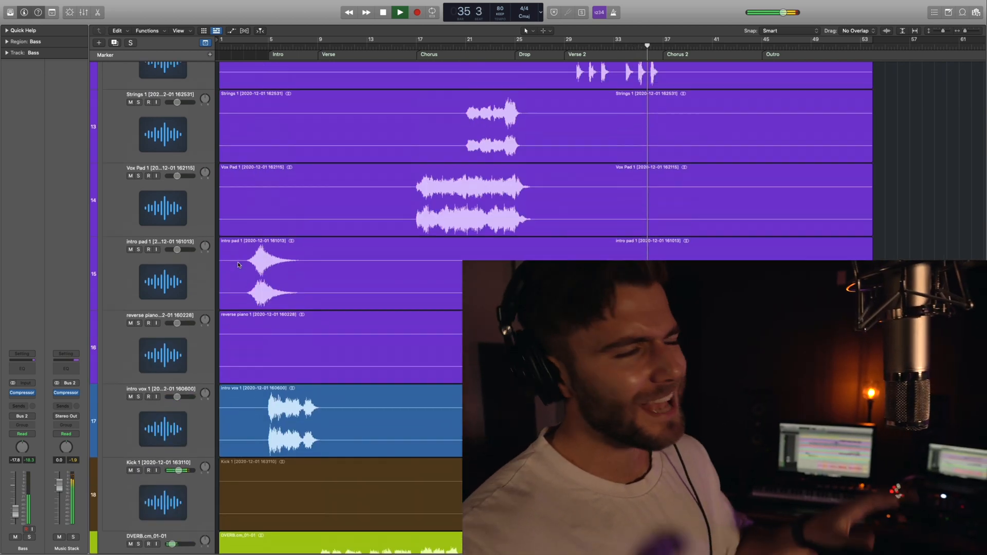
scroll(238, 267, "up", 12)
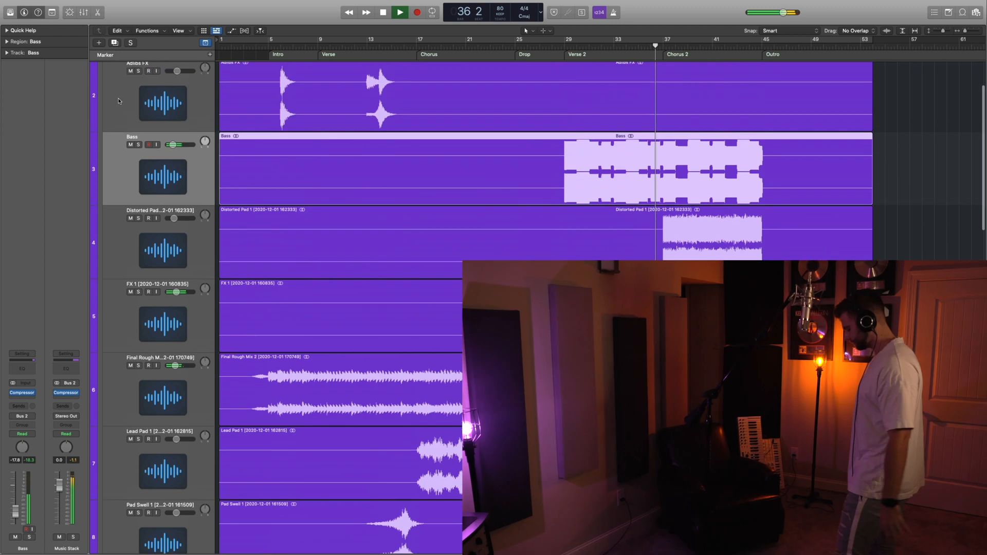
left_click(104, 99)
scroll(553, 160, "right", 8)
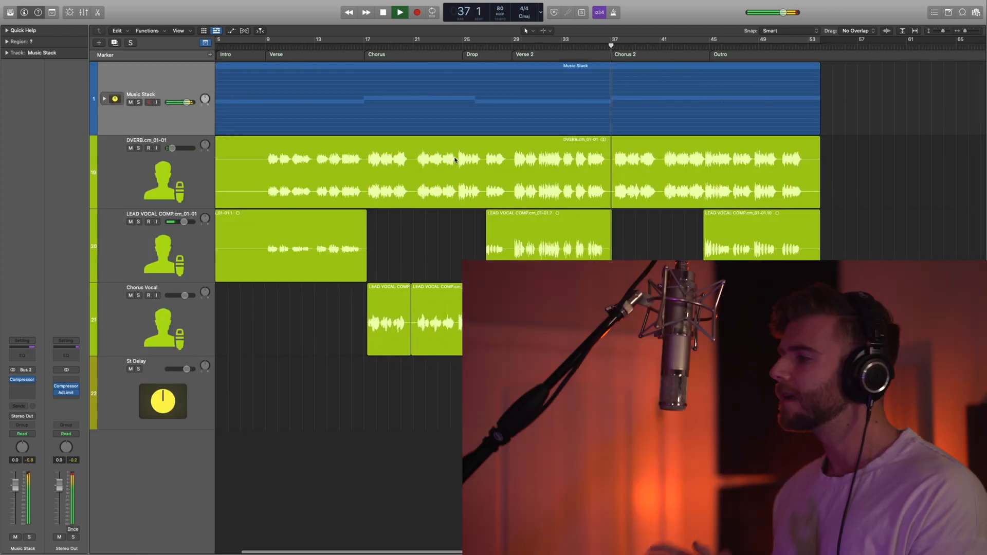
scroll(514, 181, "left", 5)
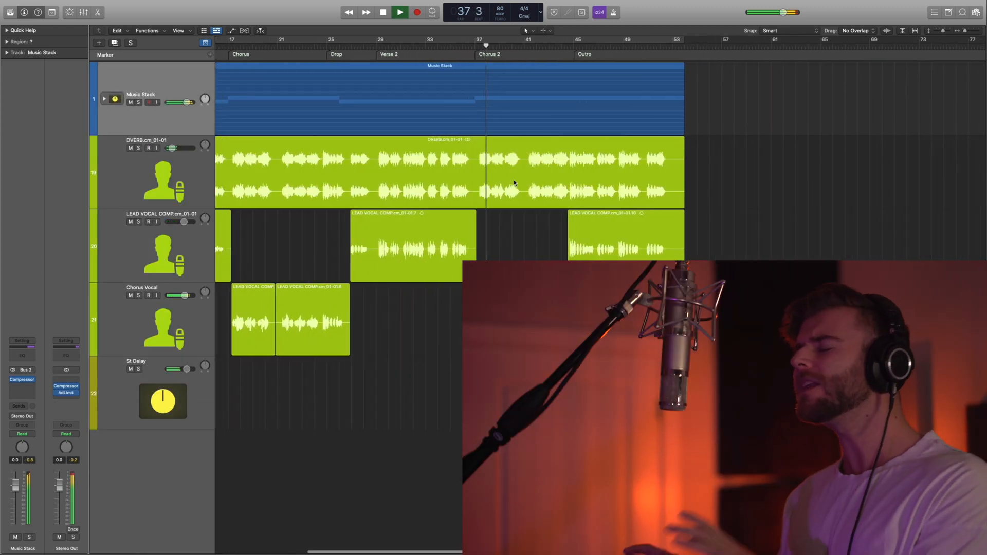
scroll(517, 178, "left", 2)
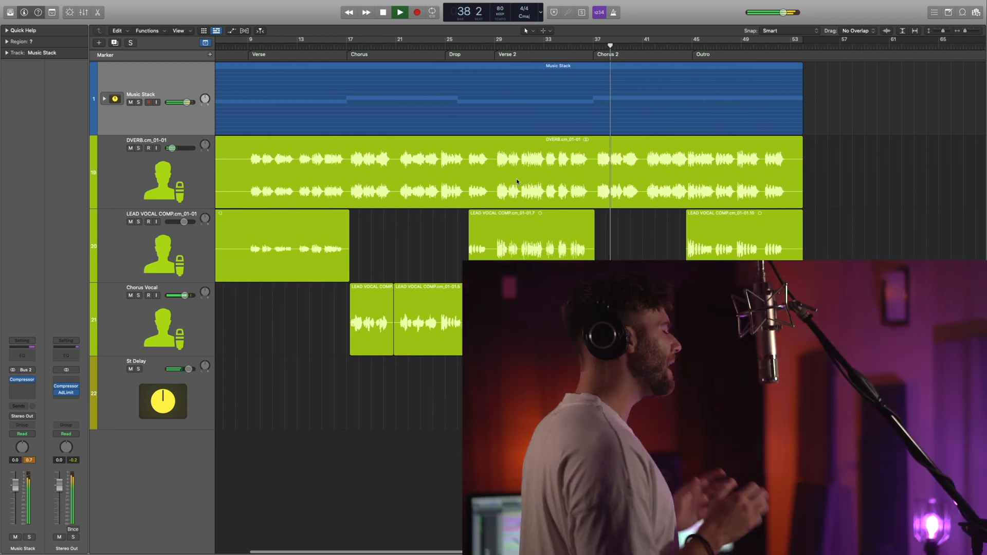
Show the track automation at enlarged size to examine the lead vocal's volume automation from Verse 2 to the Outro, and hide it again.
key("a")
key("super+Down")
key("super+Down")
key("super+Down")
key("super+Down")
key("super+Right")
key("super+Right")
scroll(539, 259, "down", 3)
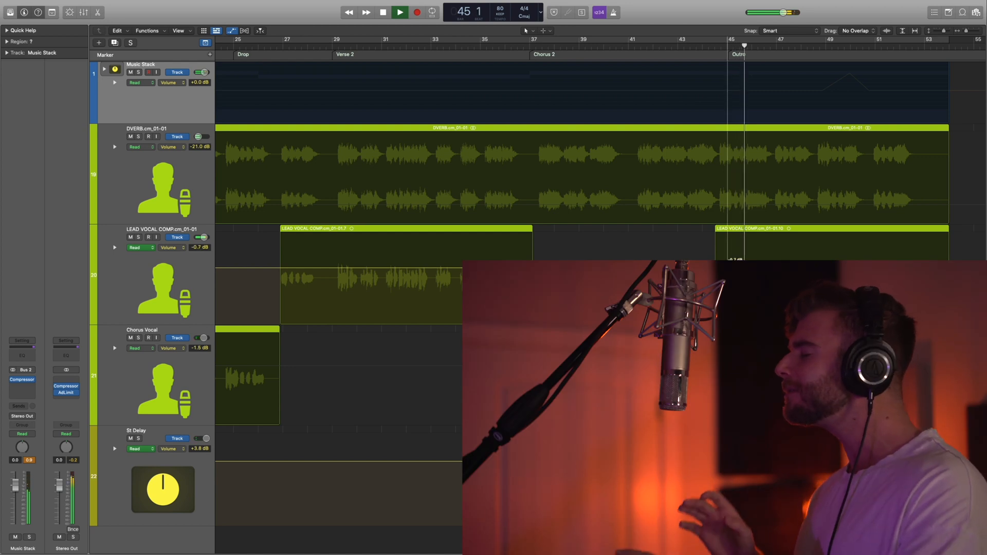
key("a")
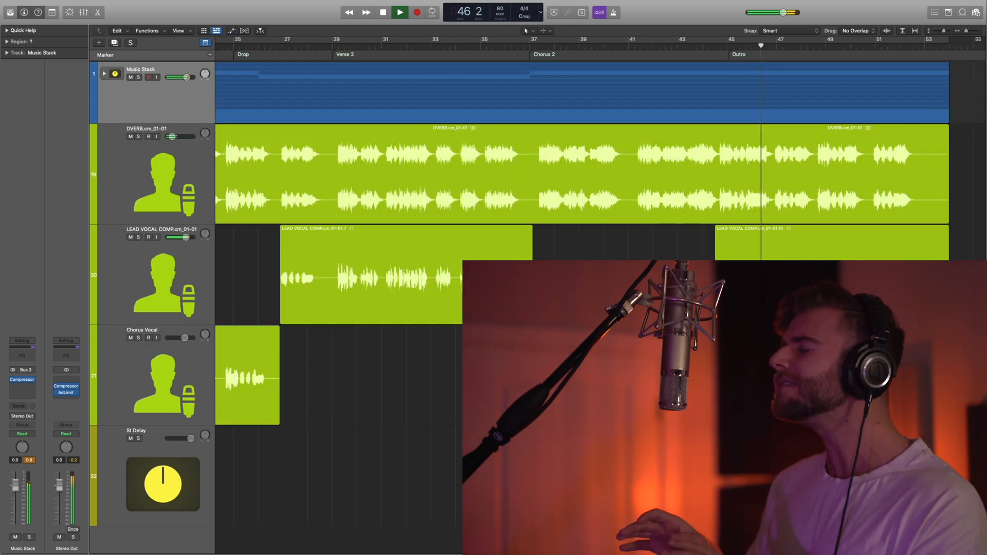
Reduce the track heights and zoom out the timeline to view the arrangement from the Chorus to the Outro during playback.
key("super+Up")
key("super+Up")
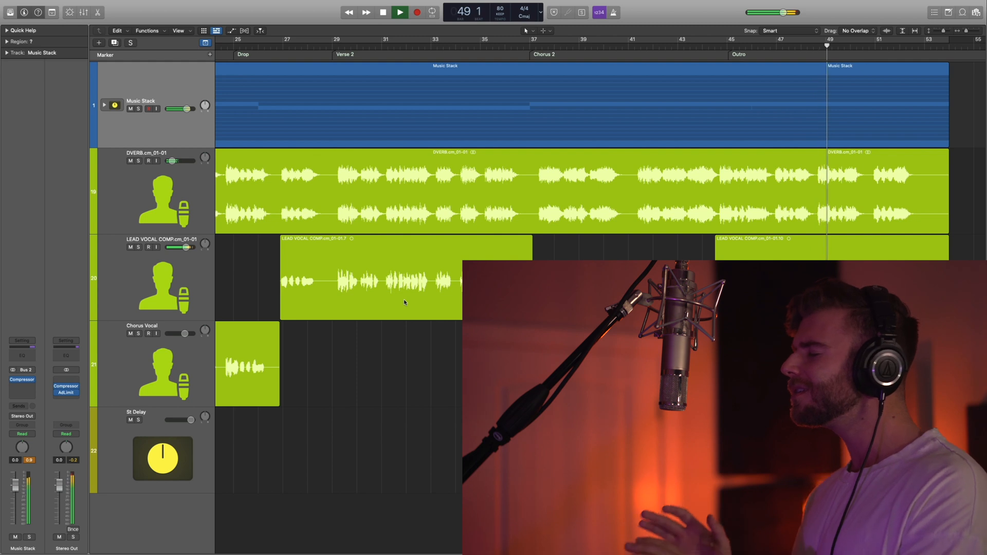
key("super+Left")
scroll(405, 302, "left", 5)
scroll(405, 302, "left", 3)
scroll(406, 303, "right", 3)
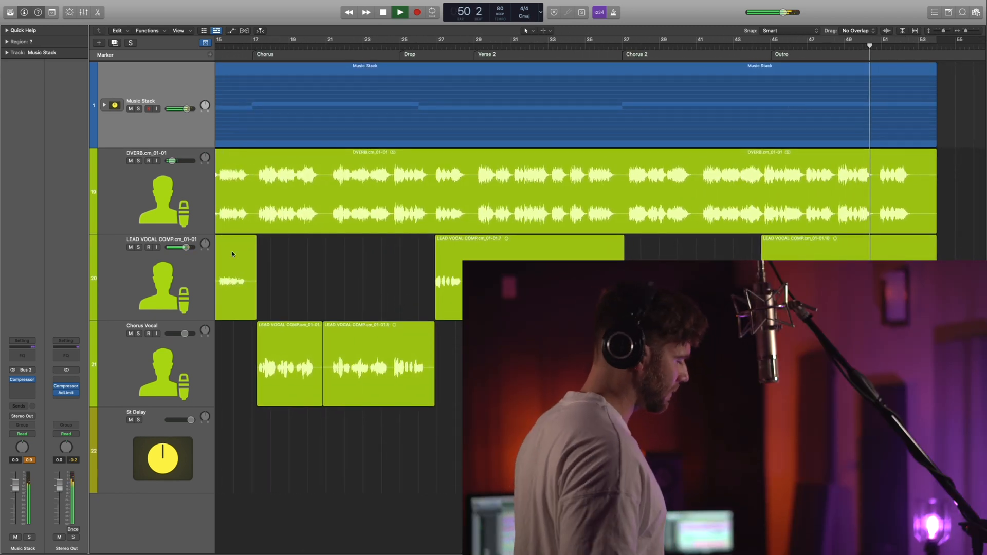
Show the track automation and expand the Music Stack to review its stems' volume automation, collapsing the stack again.
key("a")
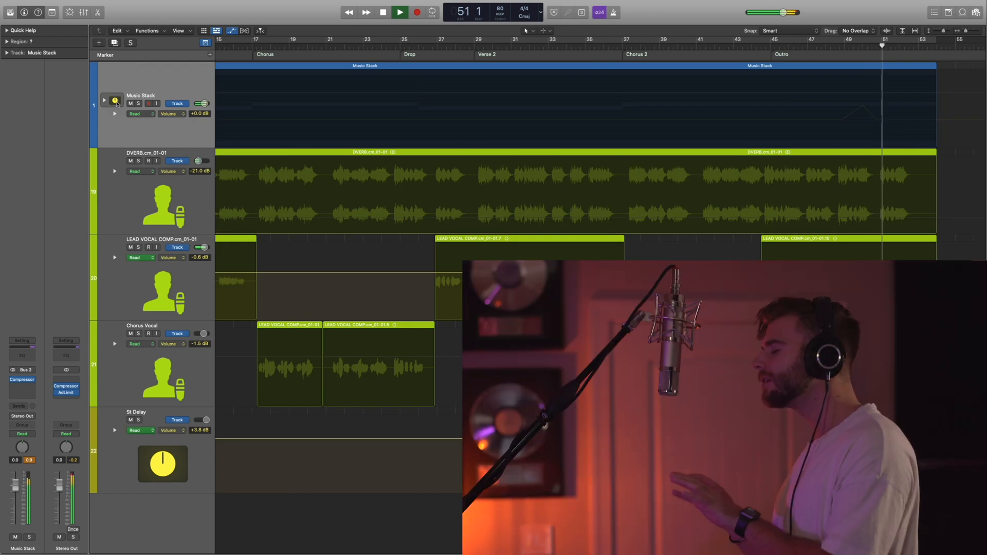
left_click(106, 101)
scroll(625, 159, "down", 10)
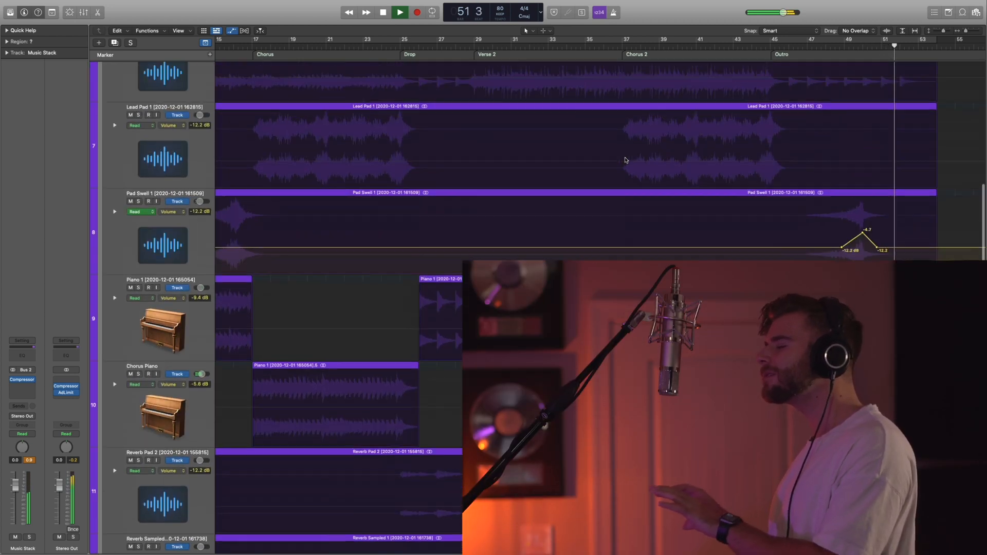
scroll(628, 162, "up", 10)
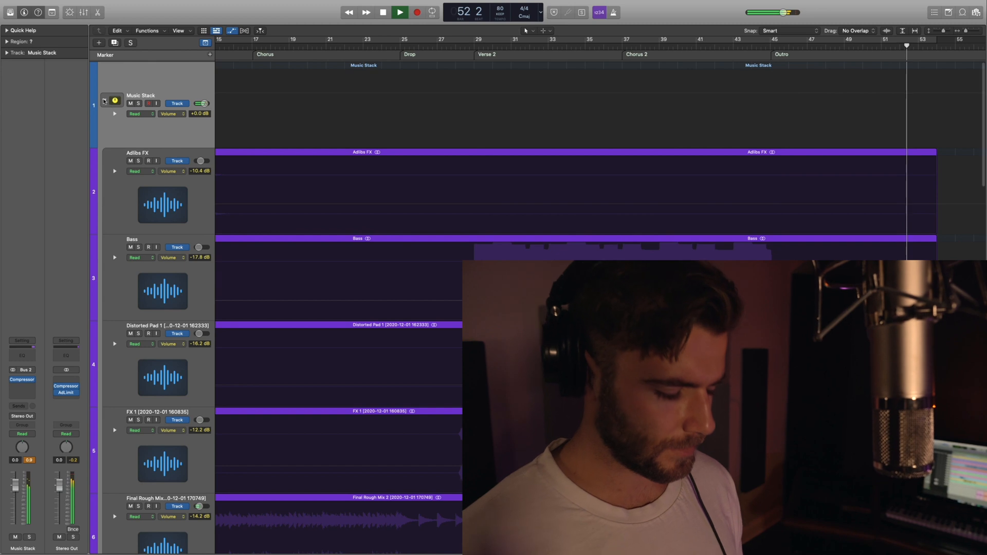
left_click(105, 101)
scroll(626, 137, "left", 3)
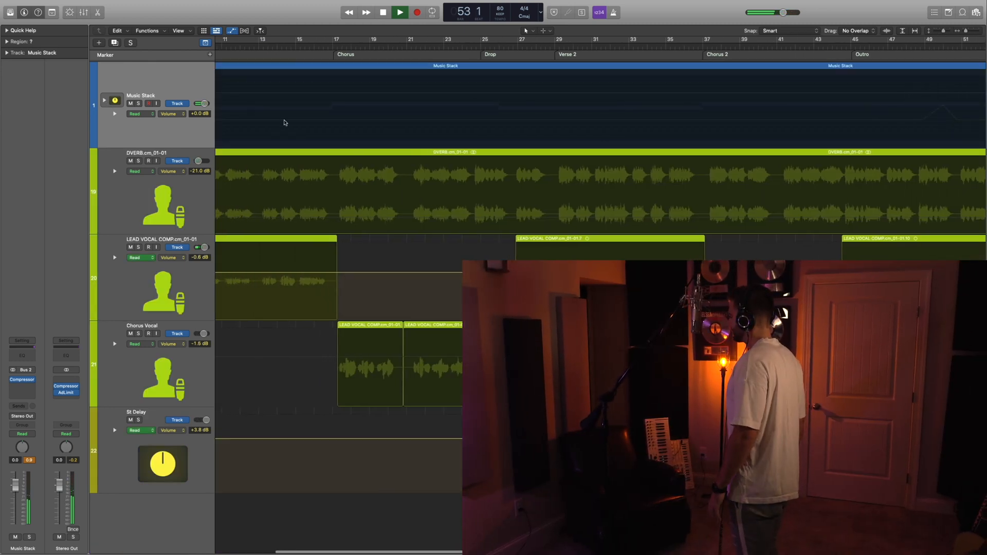